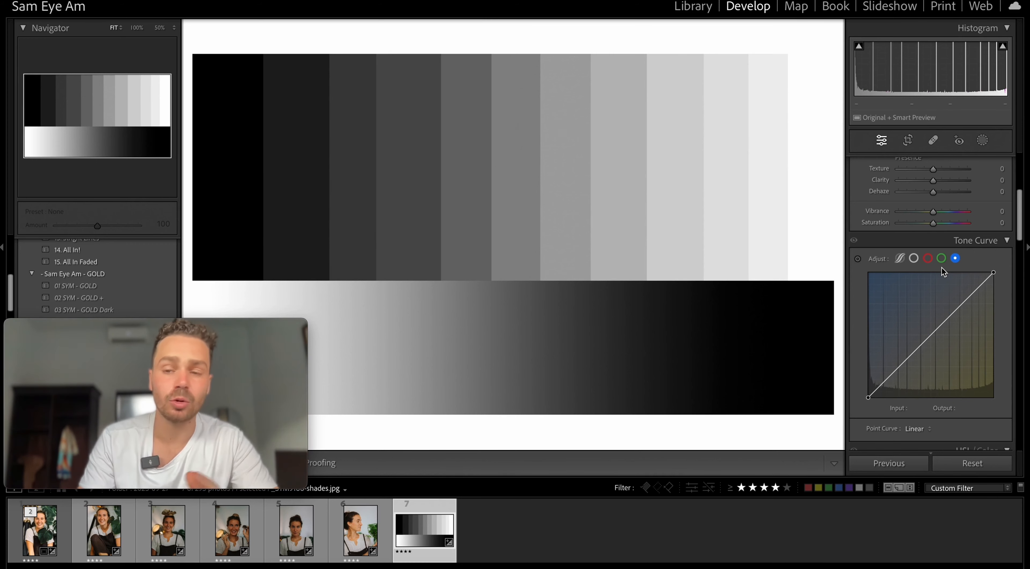
Step: Look over the Develop adjustment sections from the Tone Curve through Color Grading down to Transform
scroll(932, 384, down, 15)
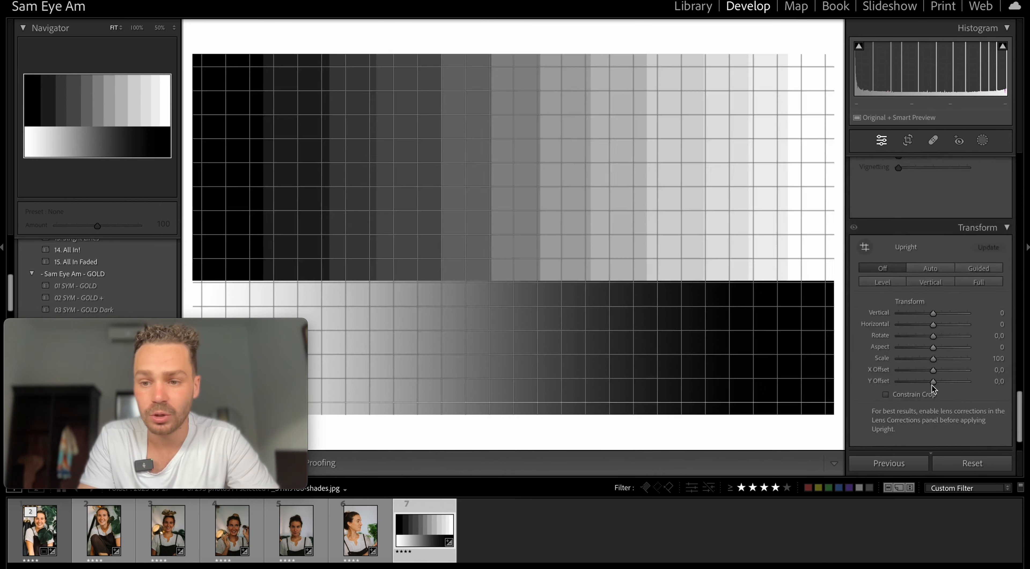
scroll(931, 384, up, 10)
scroll(931, 384, down, 8)
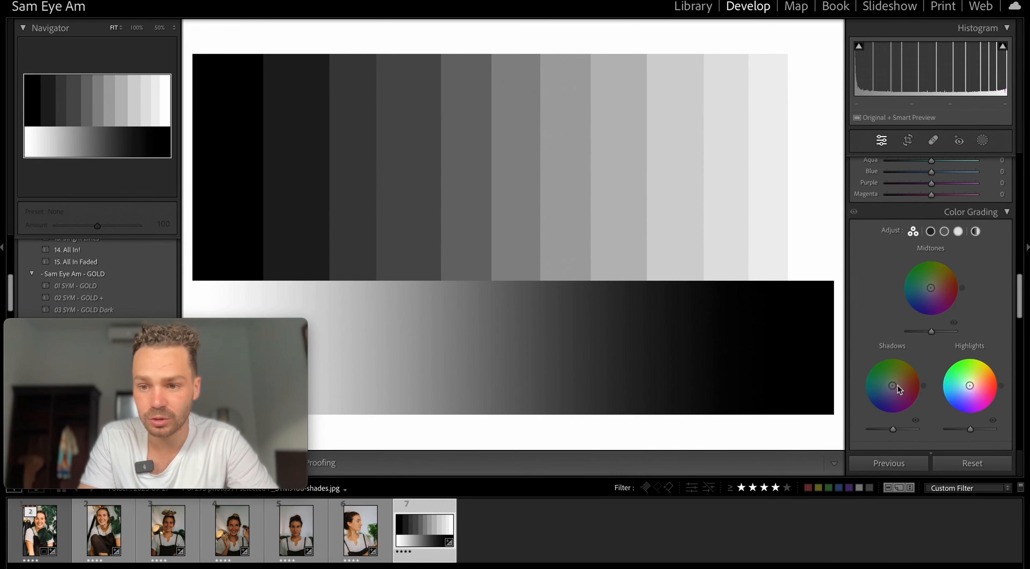
scroll(899, 390, up, 10)
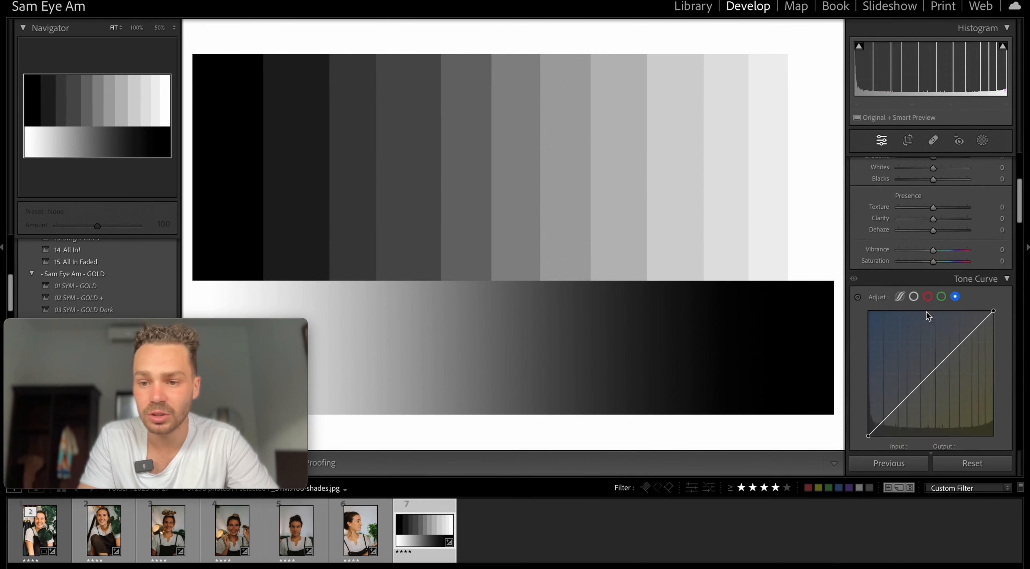
scroll(926, 311, down, 2)
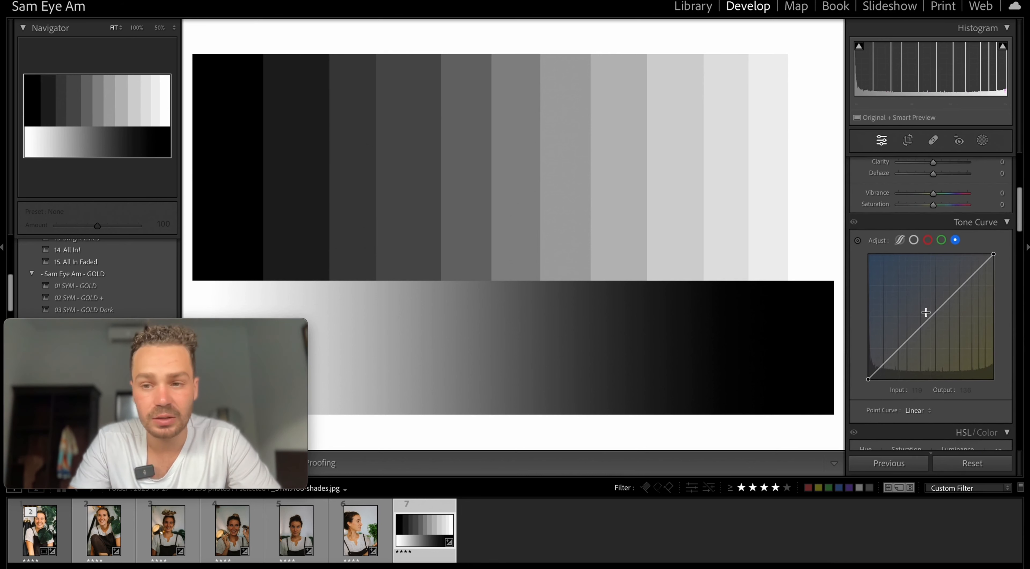
scroll(926, 311, down, 12)
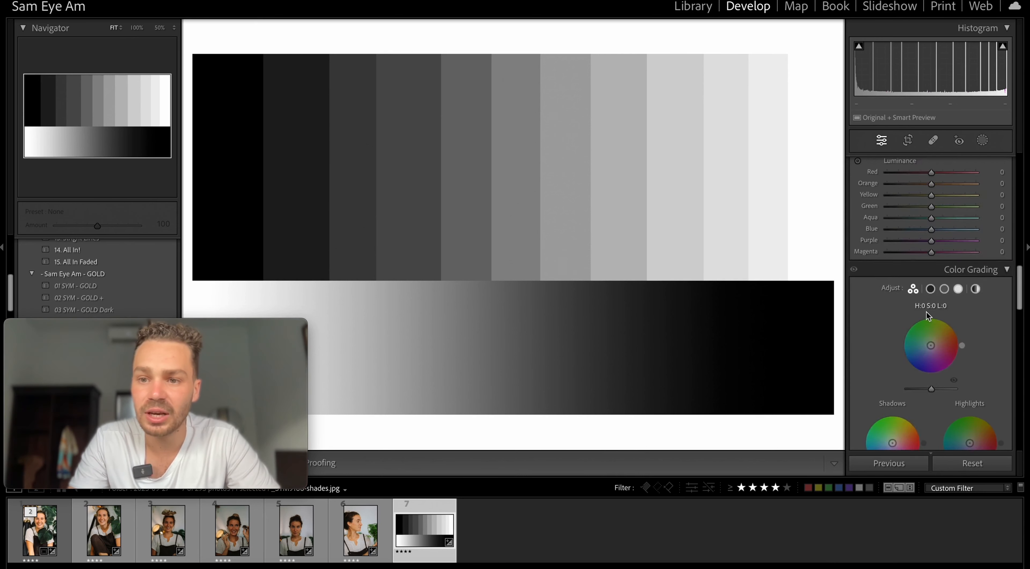
scroll(926, 311, down, 1)
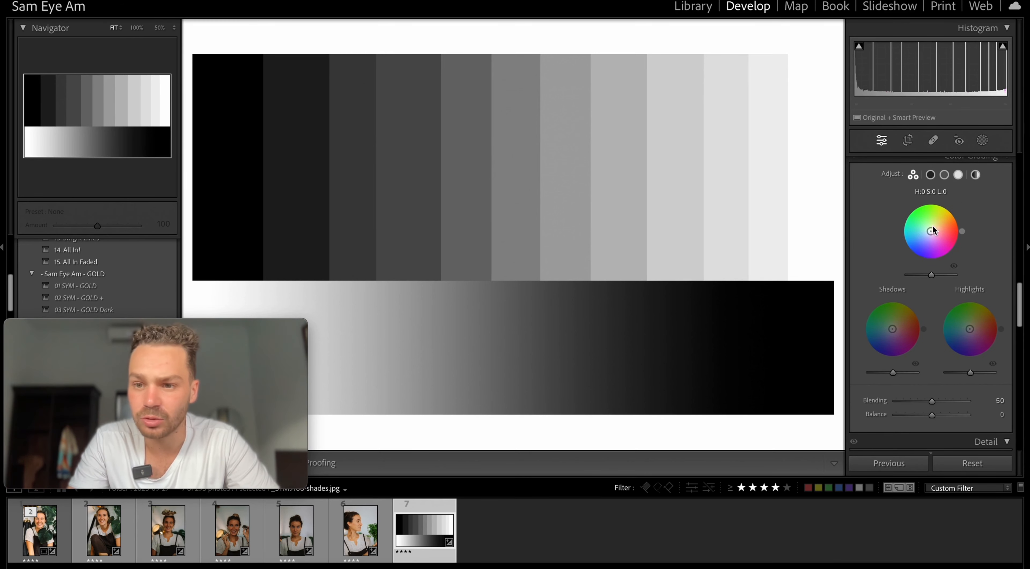
scroll(932, 225, up, 12)
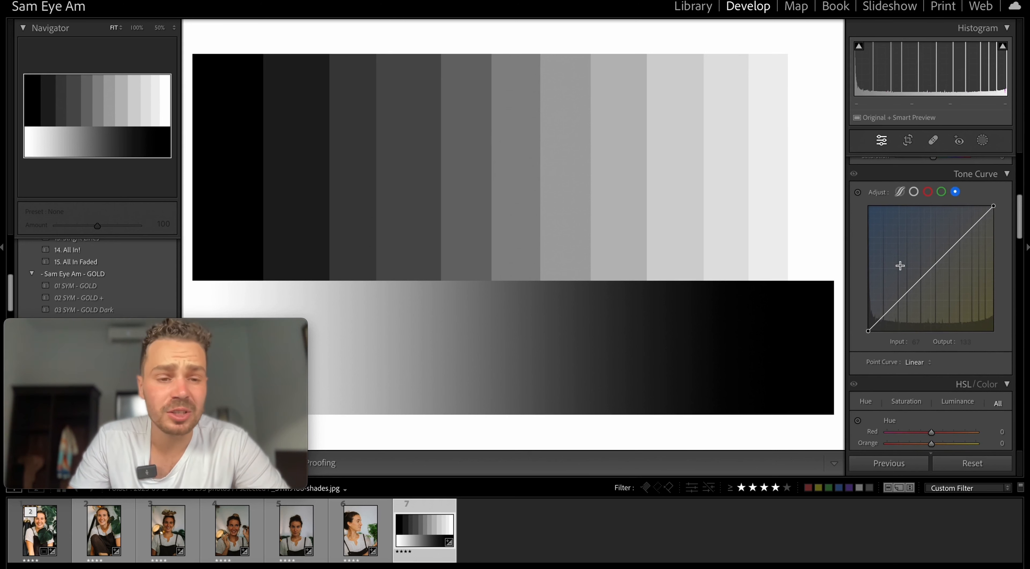
Step: Try moving the white and black endpoints of the RGB point curve
click(914, 192)
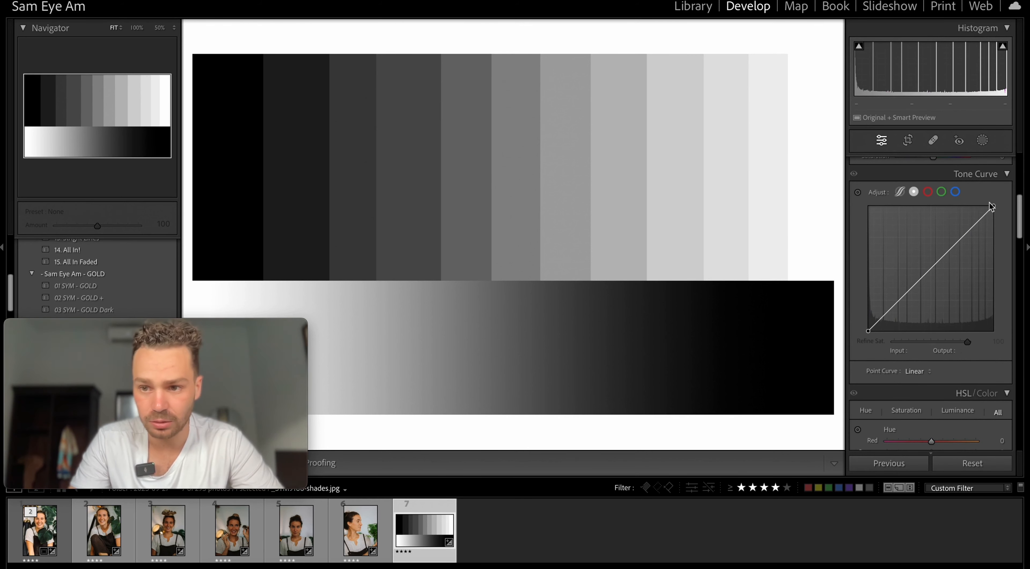
drag(993, 206, 986, 234)
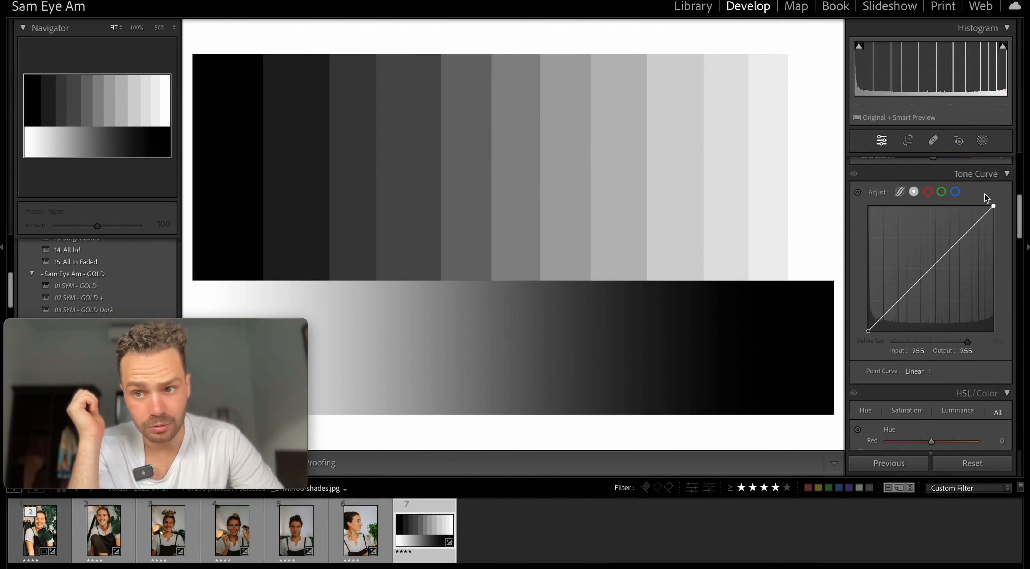
drag(993, 206, 869, 172)
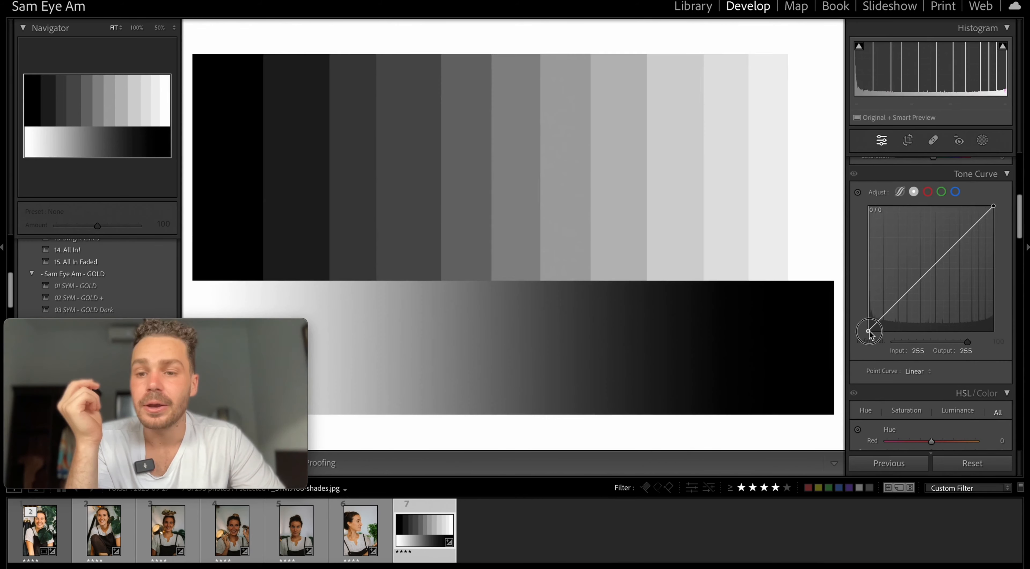
drag(869, 329, 798, 388)
Step: Try moving the white endpoint of the red channel's tone curve
click(928, 193)
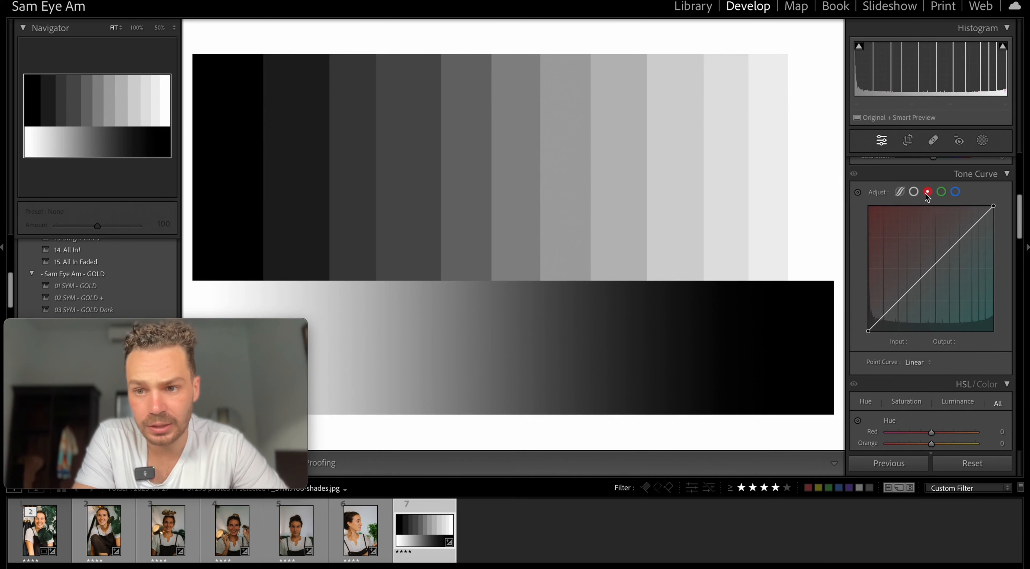
mouse_move(993, 207)
mouse_down()
mouse_move(855, 178)
mouse_move(1018, 260)
mouse_move(1029, 339)
mouse_move(994, 206)
mouse_up()
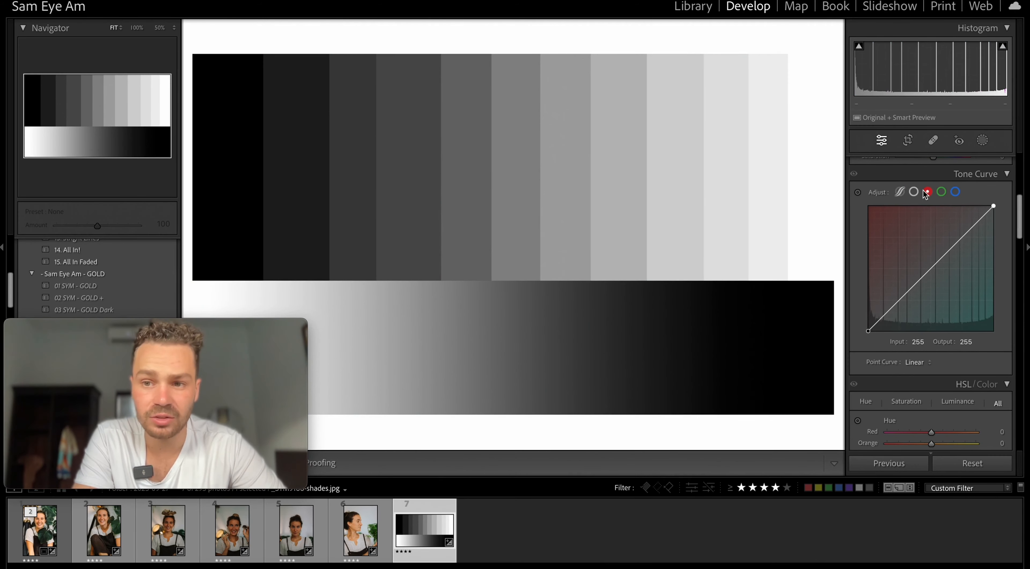
mouse_move(992, 208)
mouse_down()
mouse_move(1011, 240)
mouse_move(1014, 324)
mouse_move(993, 208)
mouse_up()
Step: Compare the parametric curve with the RGB and red channel point curves, and examine the parametric curve's adjustable regions
click(901, 192)
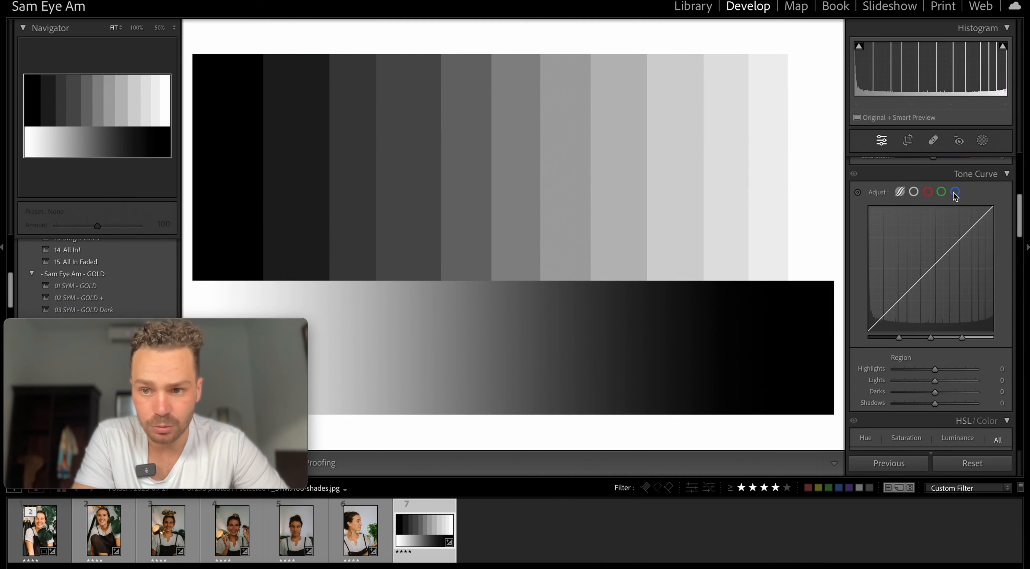
click(914, 192)
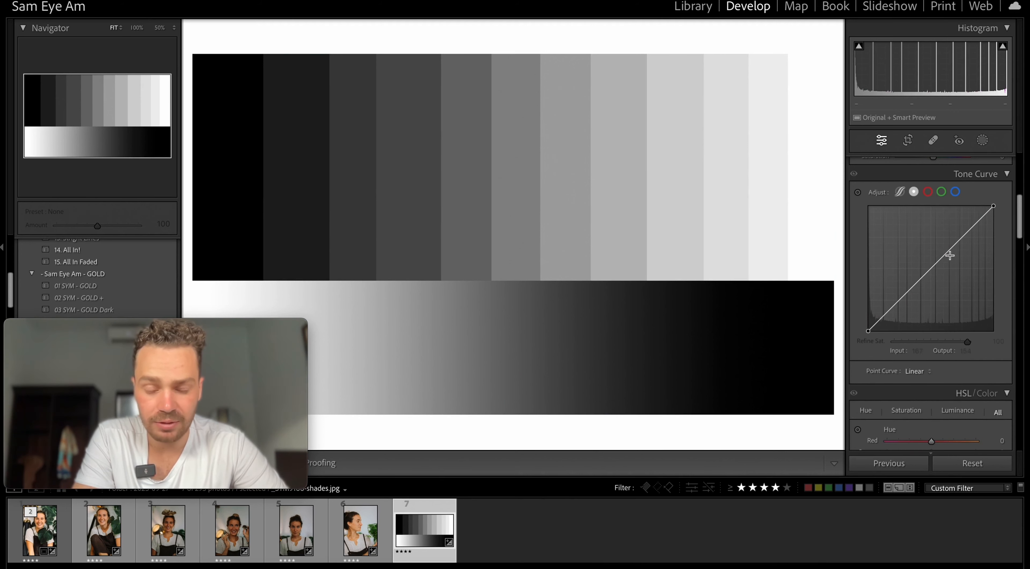
click(927, 192)
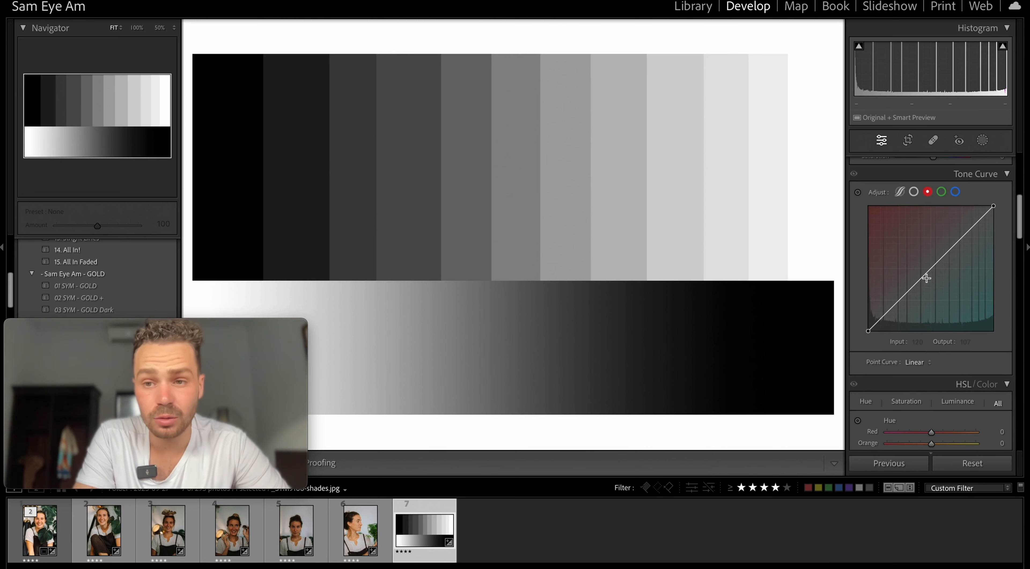
click(912, 192)
click(901, 191)
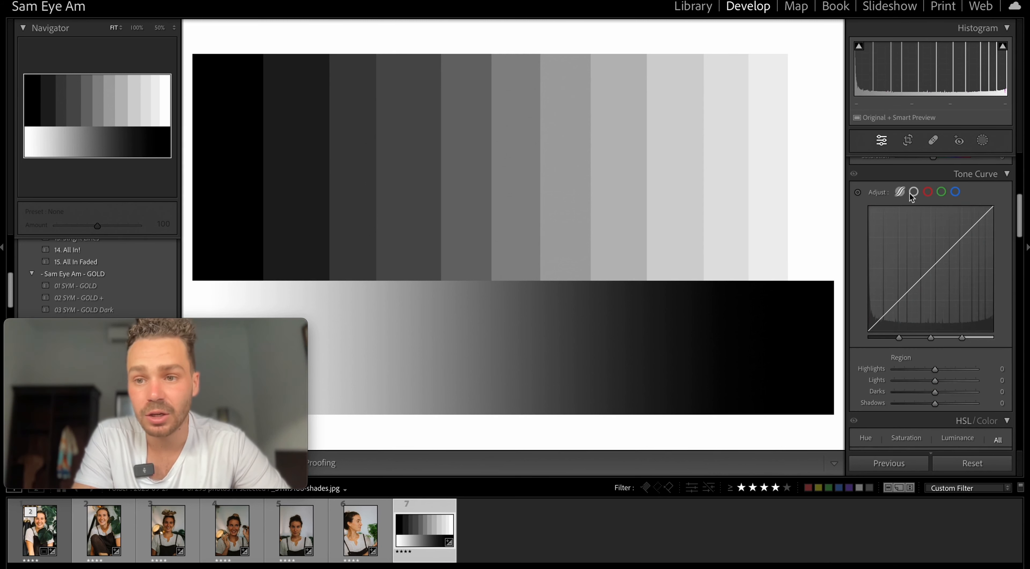
click(913, 193)
click(900, 192)
click(914, 192)
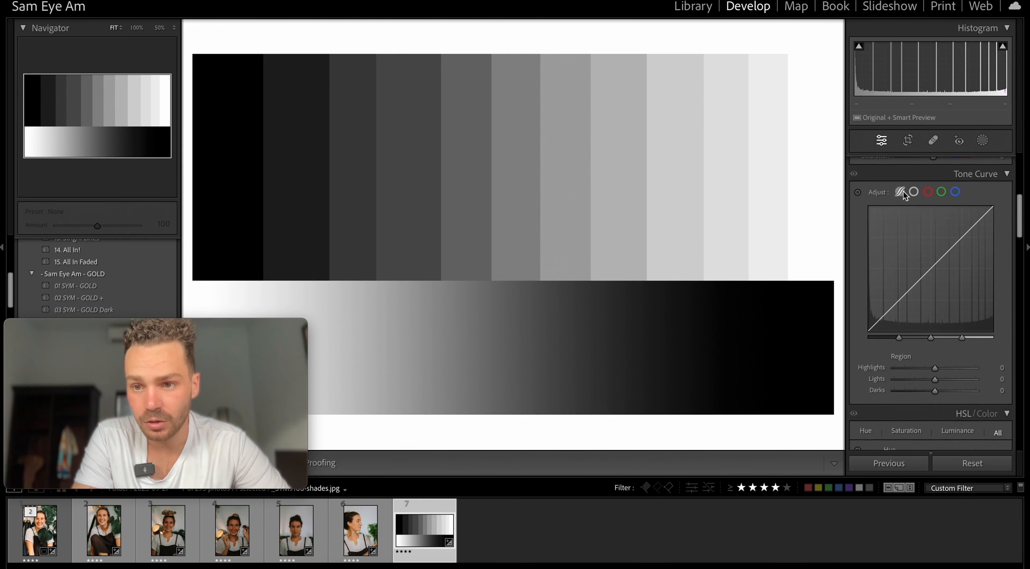
click(900, 233)
scroll(961, 380, up, 5)
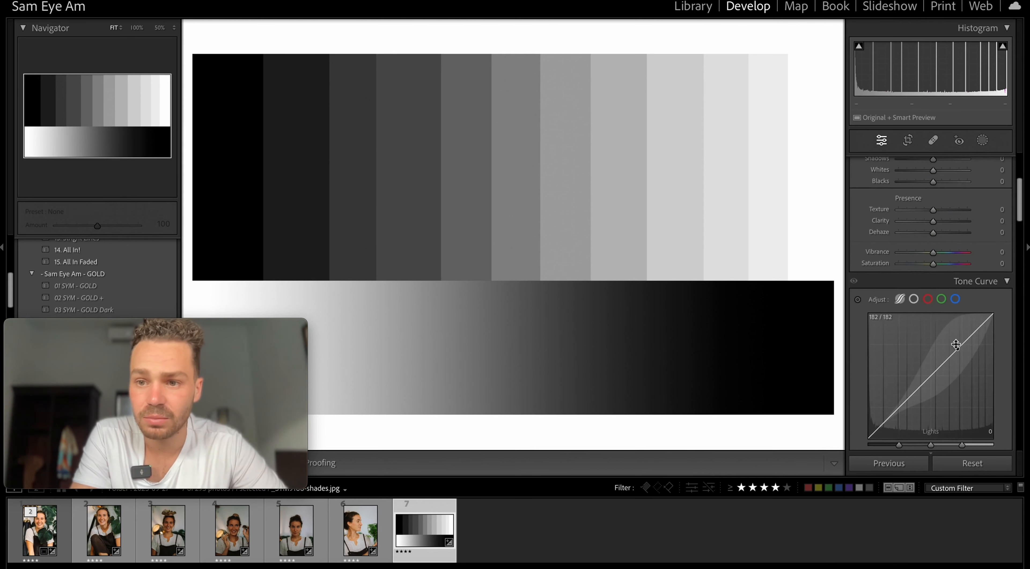
scroll(922, 233, down, 6)
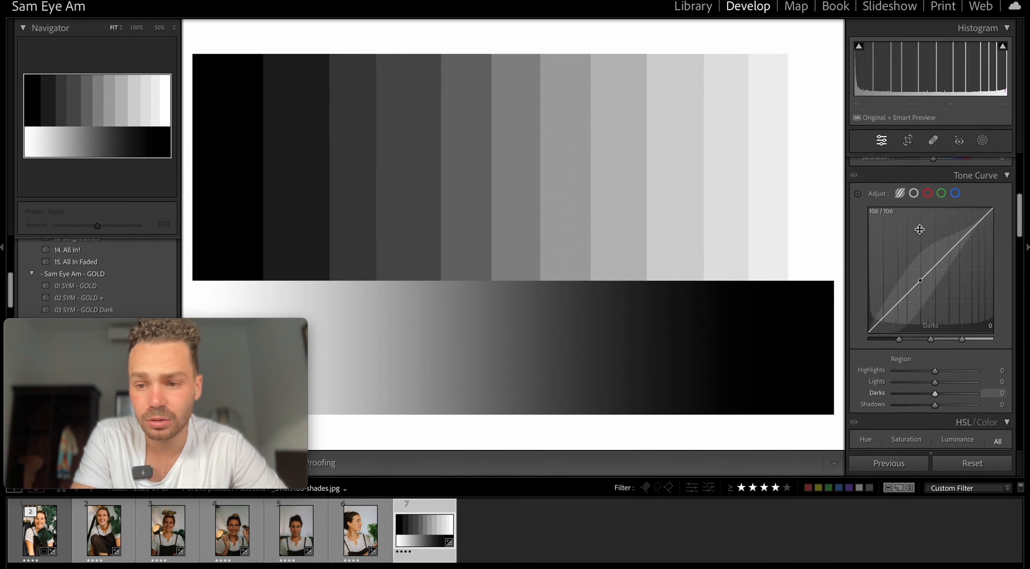
Step: Try Lights at +100 on the parametric curve, view the image at 100%, and reset Lights to 0
drag(935, 391, 985, 393)
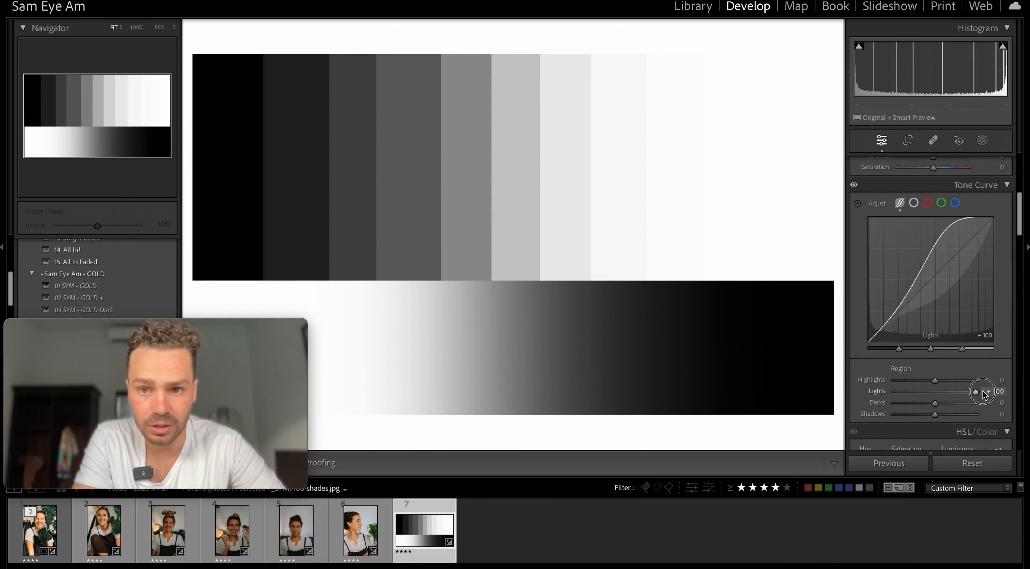
click(708, 93)
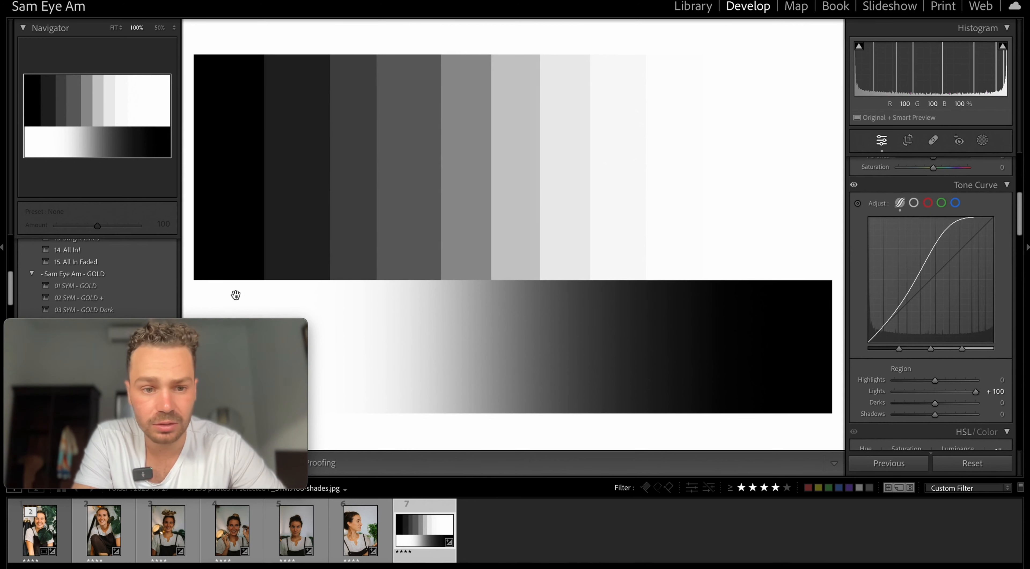
drag(158, 329, 158, 416)
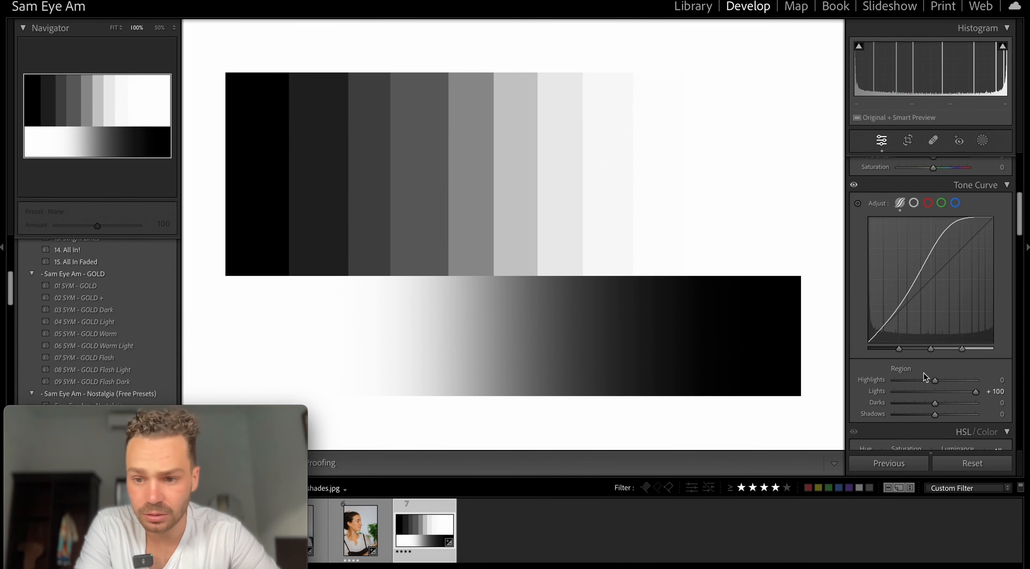
double_click(975, 392)
Step: Try the parametric curve's Highlights at +100, raised Darks and lowered Shadows, resetting each region to 0
drag(935, 381, 1012, 378)
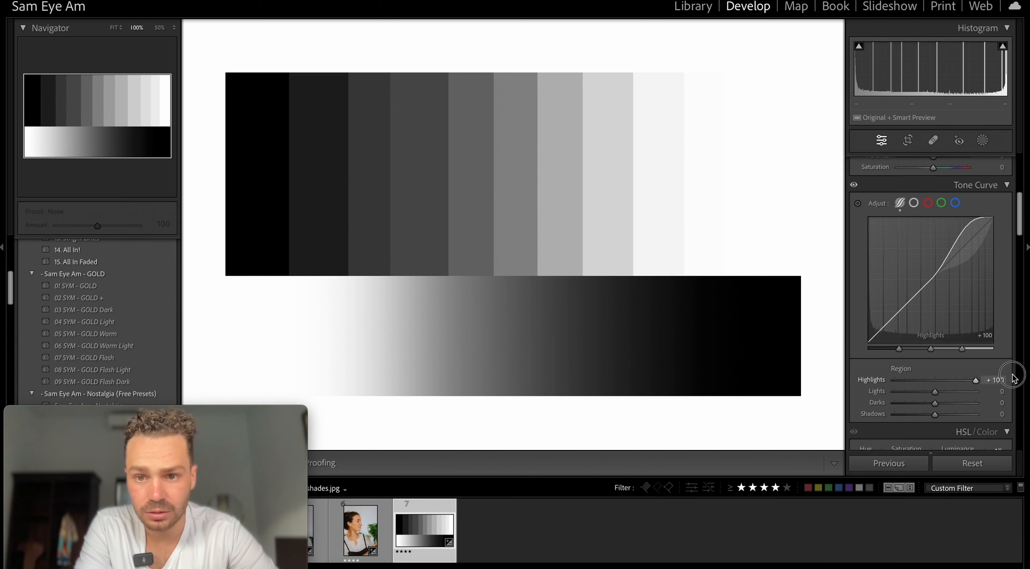
double_click(961, 381)
drag(935, 402, 989, 394)
double_click(974, 403)
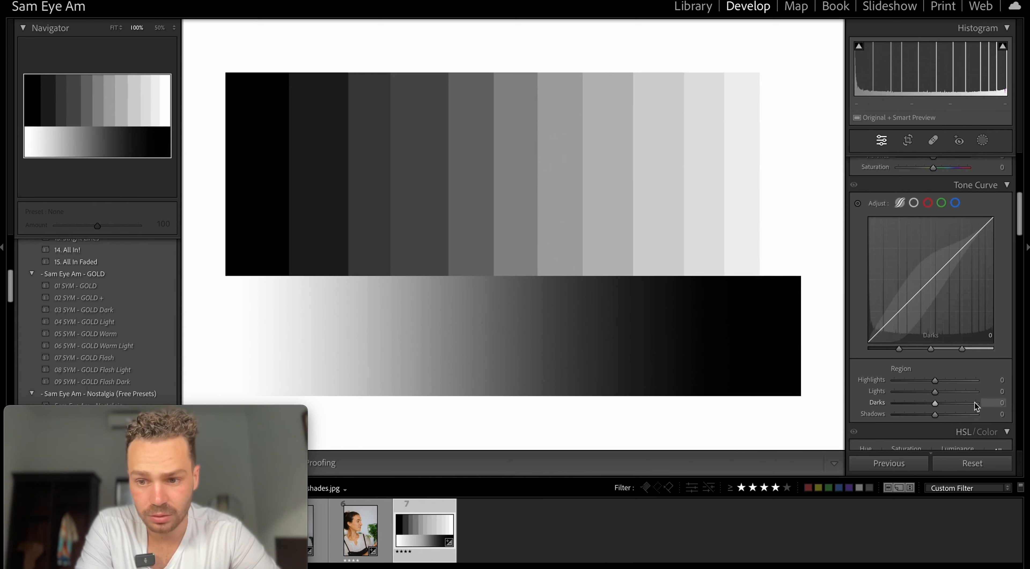
drag(935, 414, 902, 411)
double_click(902, 412)
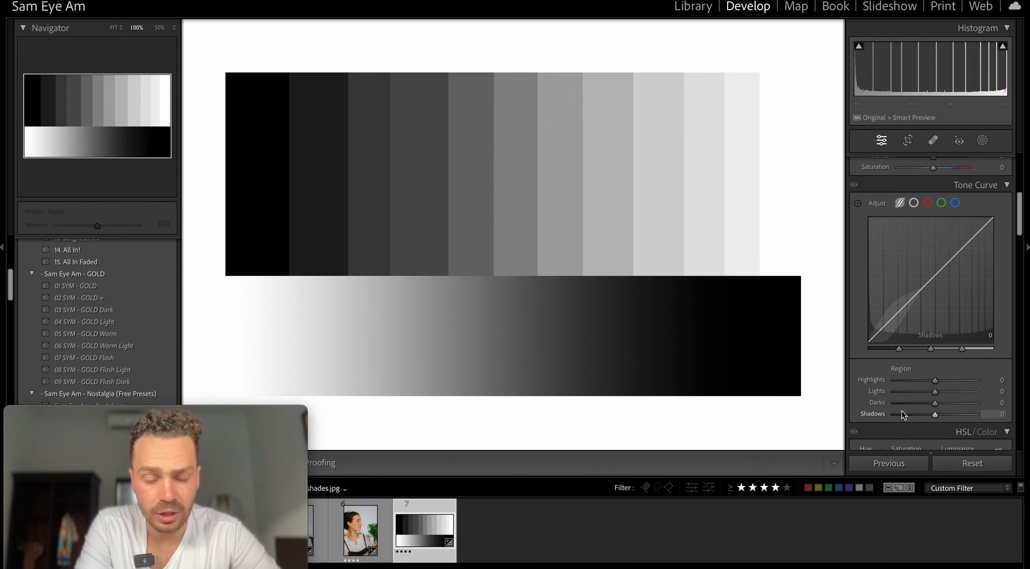
mouse_move(935, 380)
mouse_down()
mouse_move(955, 380)
mouse_move(936, 378)
mouse_up()
Step: Try a point at input 165, output 239 on the RGB point curve, and delete it
click(914, 203)
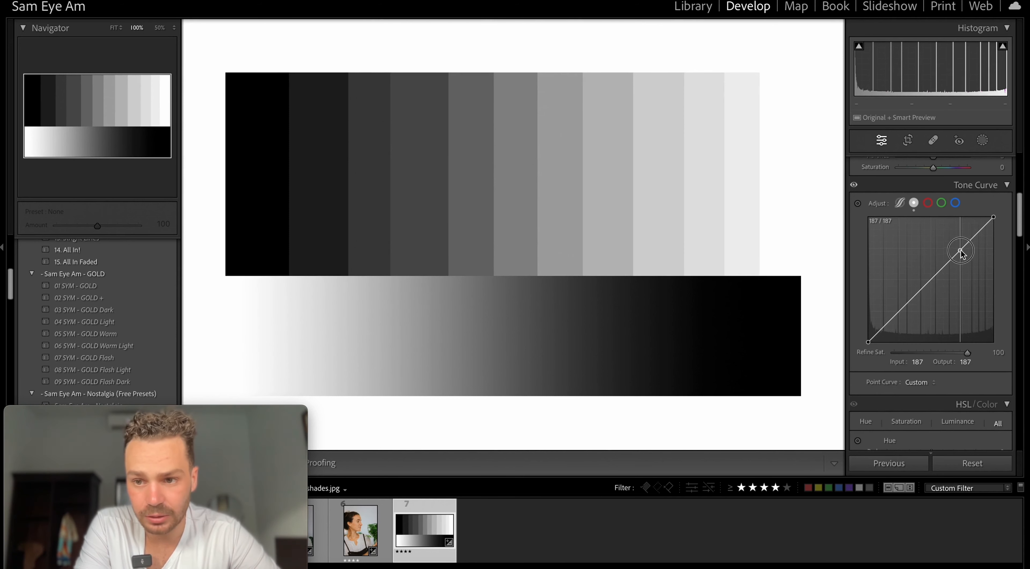
drag(961, 251, 949, 226)
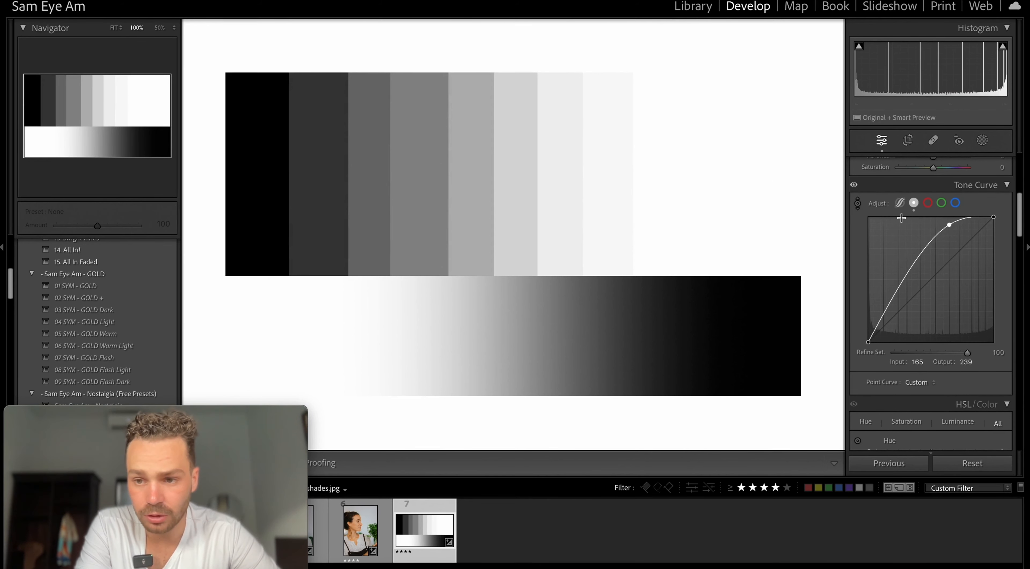
double_click(949, 225)
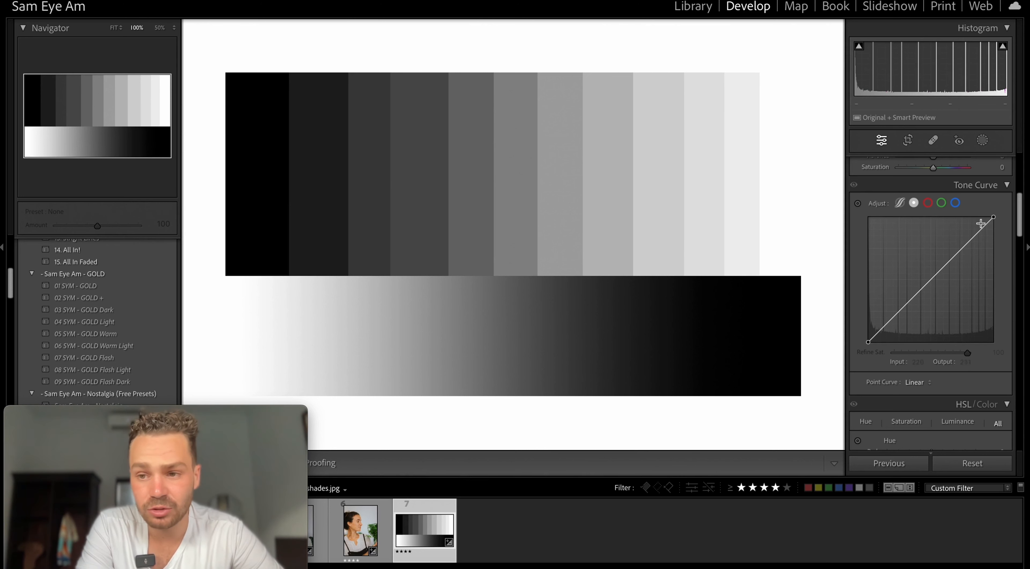
Step: Lower the RGB curve's white endpoint and add a highlight point plus a midtone point at input 114, output 131
drag(993, 218, 968, 242)
click(971, 250)
drag(924, 277, 924, 278)
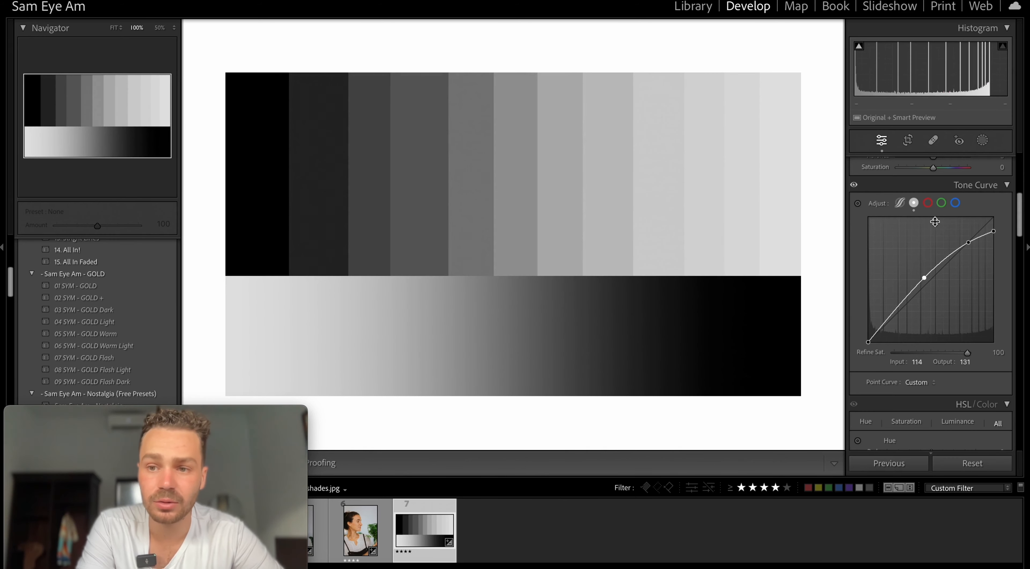
Step: Return the RGB curve's white endpoint to 255 and delete both the midtone and the highlight points
drag(994, 230, 963, 239)
double_click(922, 279)
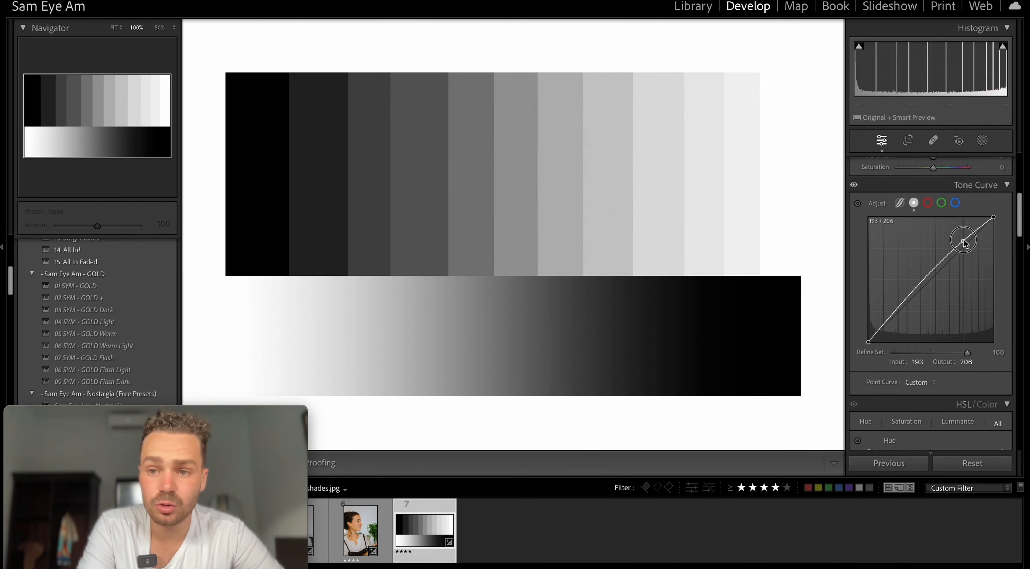
double_click(963, 241)
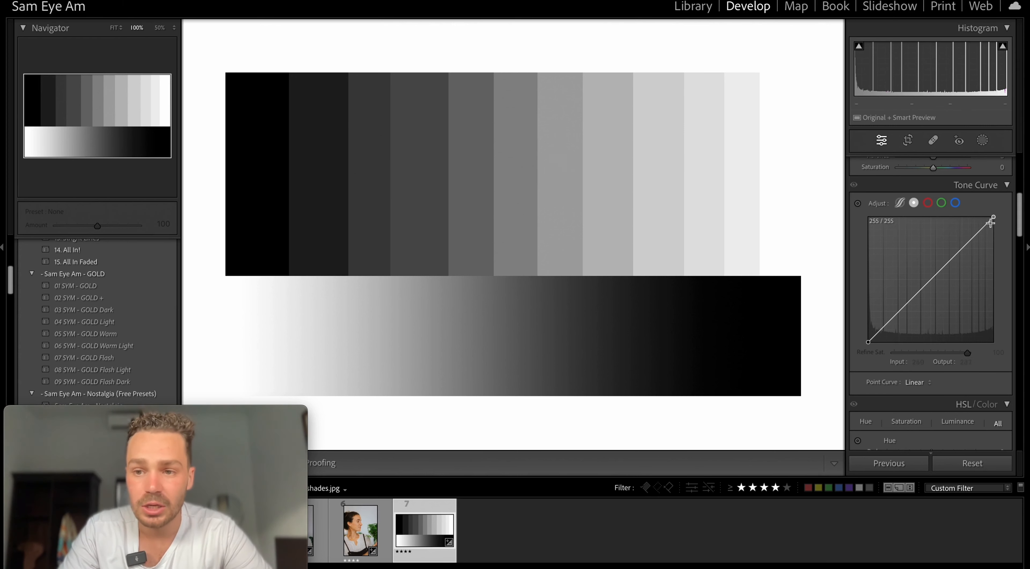
Step: Check the Basic tone sliders, and raise the highlights with an RGB curve point at input 184, output 203
scroll(975, 236, up, 6)
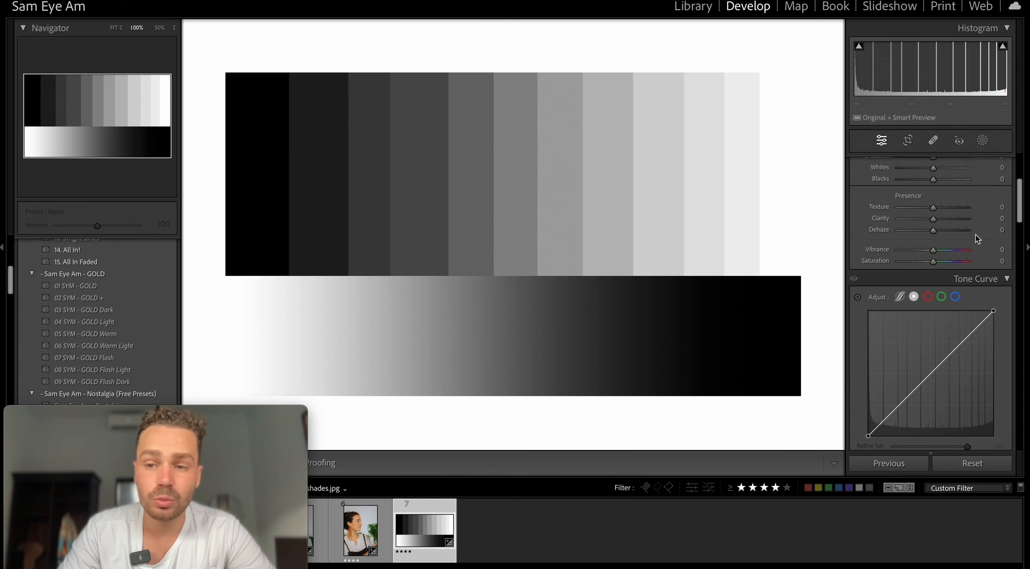
scroll(976, 235, up, 2)
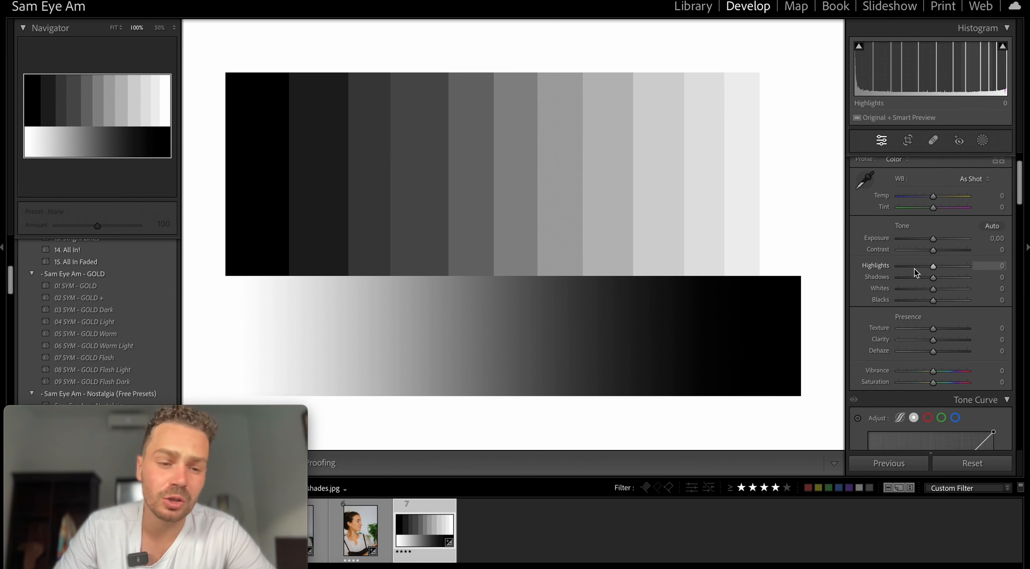
scroll(914, 268, down, 6)
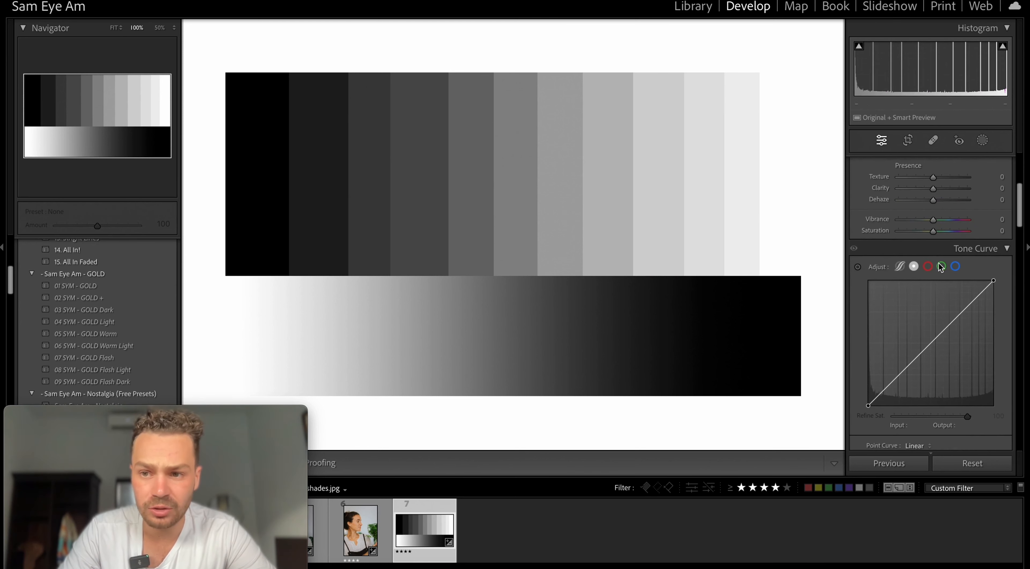
scroll(938, 263, down, 8)
drag(960, 222, 958, 214)
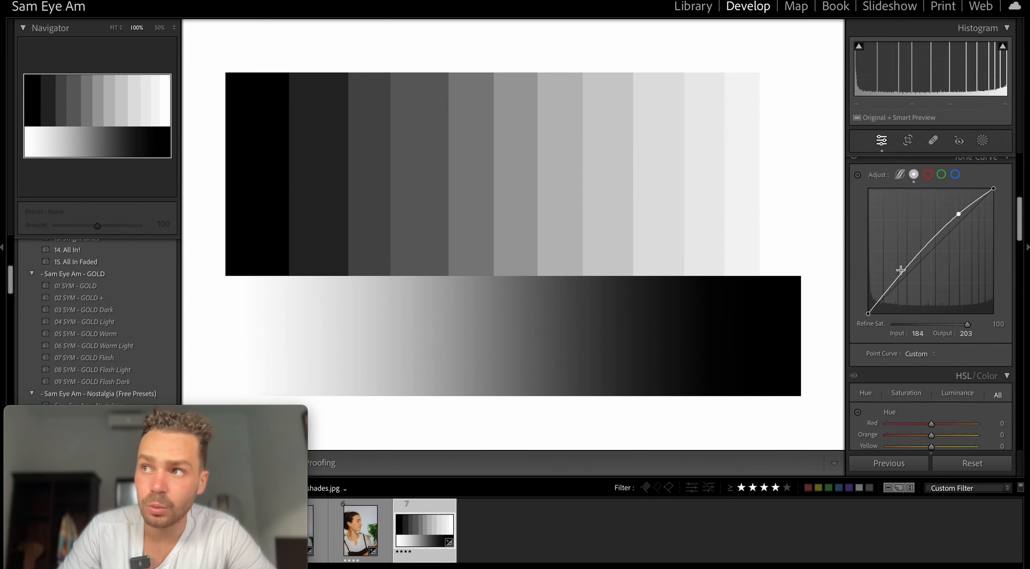
Step: Darken the shadows with an RGB curve point at input 69, output 56, and compare the image with the tone curve off and on
drag(899, 274, 901, 286)
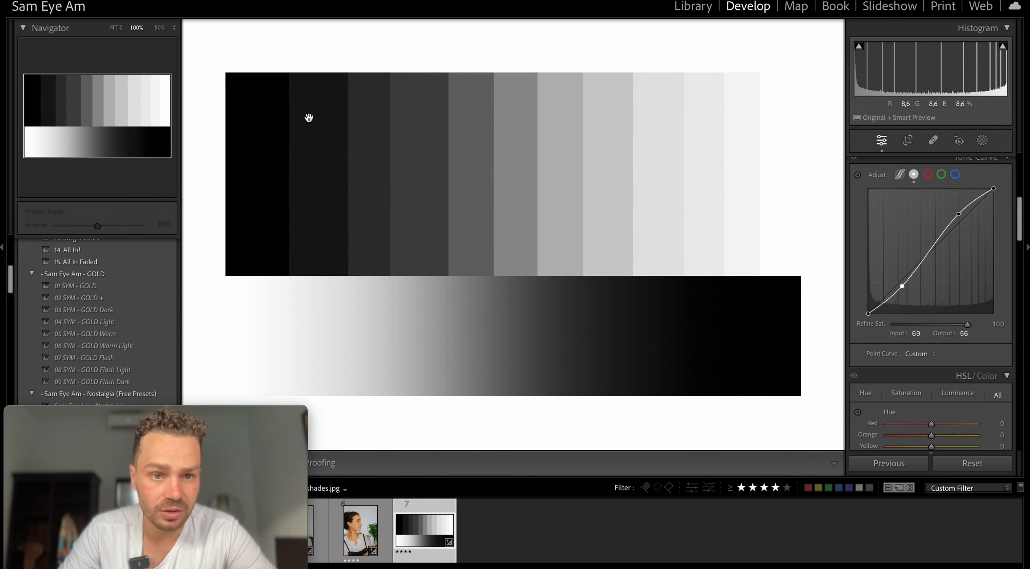
scroll(855, 185, up, 2)
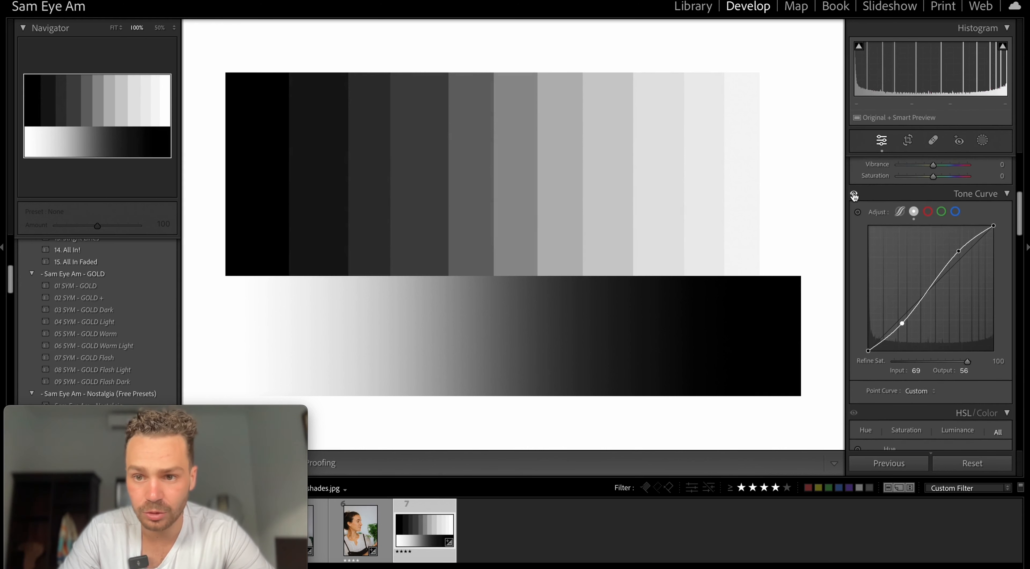
click(854, 195)
click(854, 195)
click(854, 194)
click(854, 194)
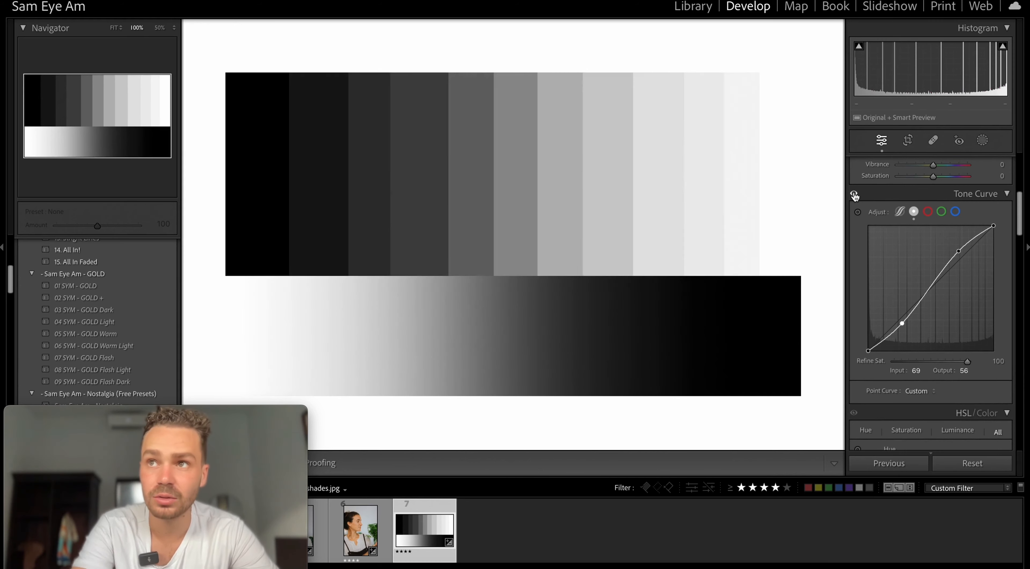
click(854, 195)
click(854, 195)
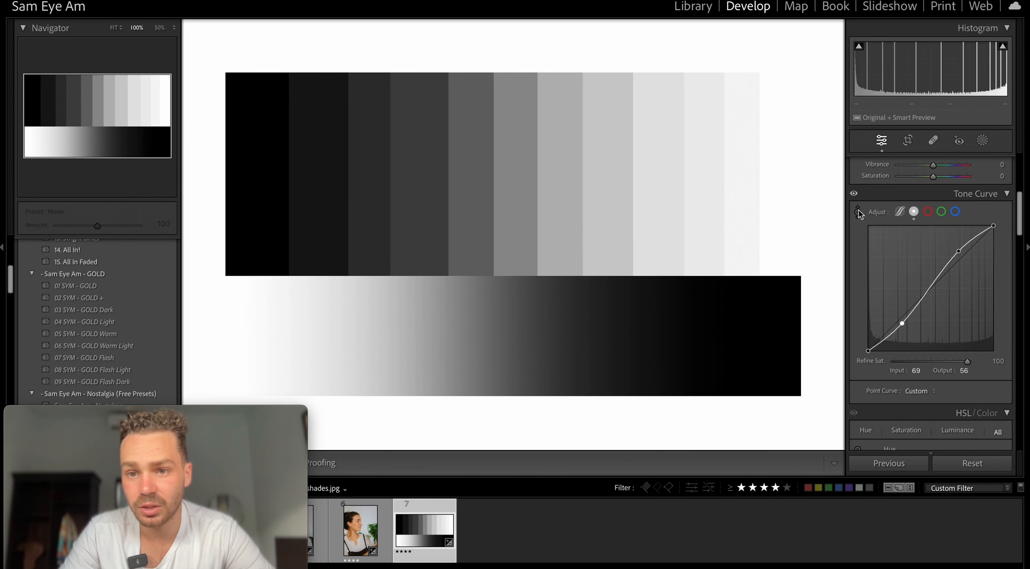
Step: Compare the image once more without the tone curve, and reset the RGB point curve to linear
click(854, 194)
click(854, 194)
click(854, 193)
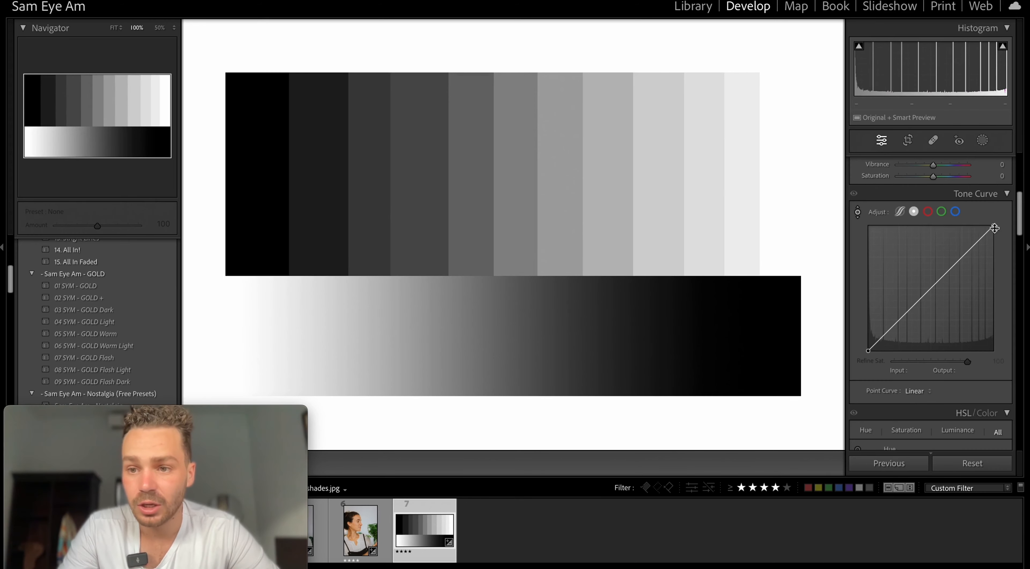
Step: Lower the RGB curve's white endpoint, and try and delete extreme points at input 200, output 255 and at the bottom of the midtones
drag(994, 228, 967, 226)
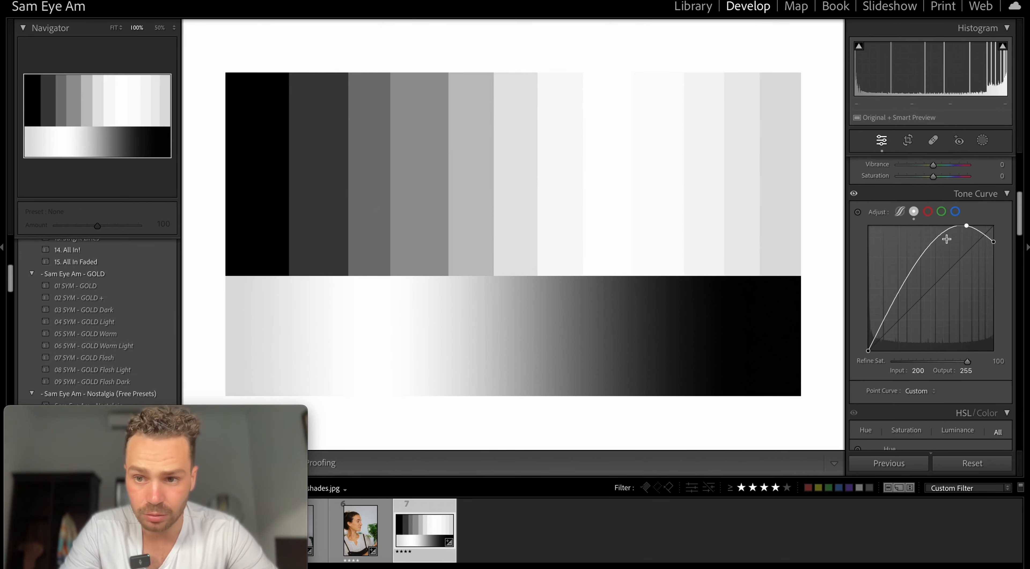
drag(920, 264, 923, 388)
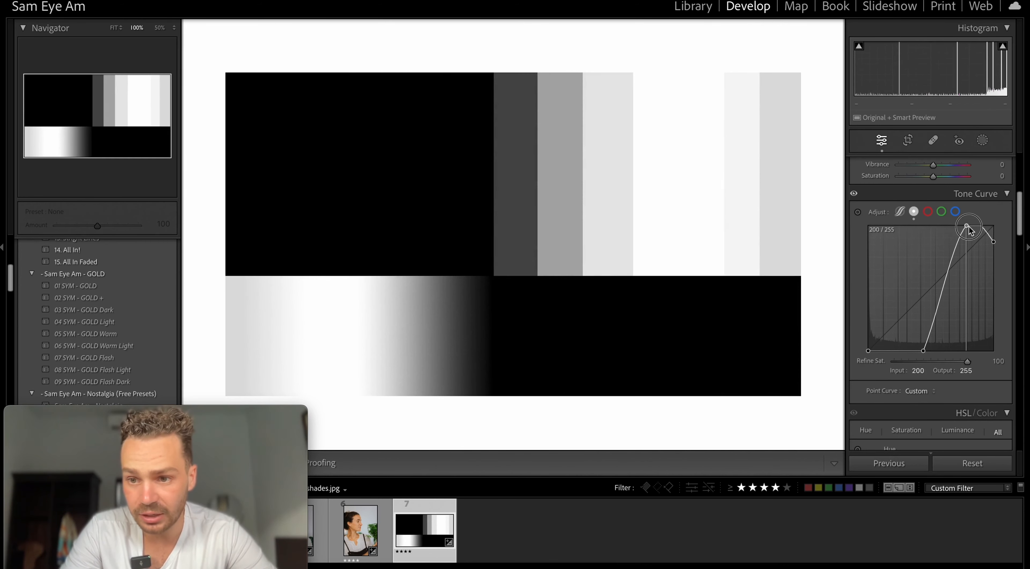
drag(966, 227, 938, 289)
double_click(921, 347)
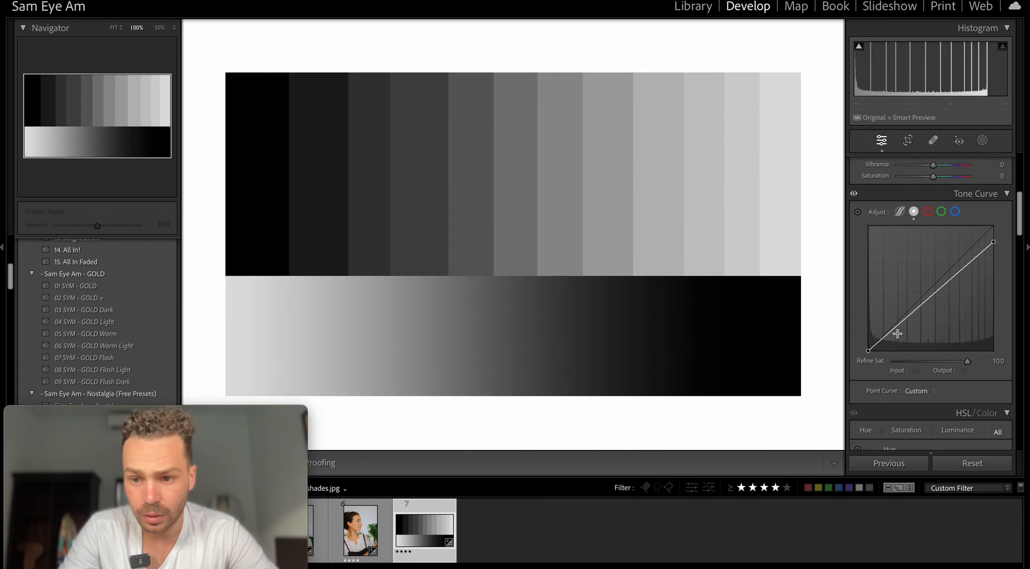
Step: Shape a faded RGB S-curve with the black endpoint at output 27, a shadow point at 31/11 and a highlight point at 189/208
drag(897, 334, 868, 339)
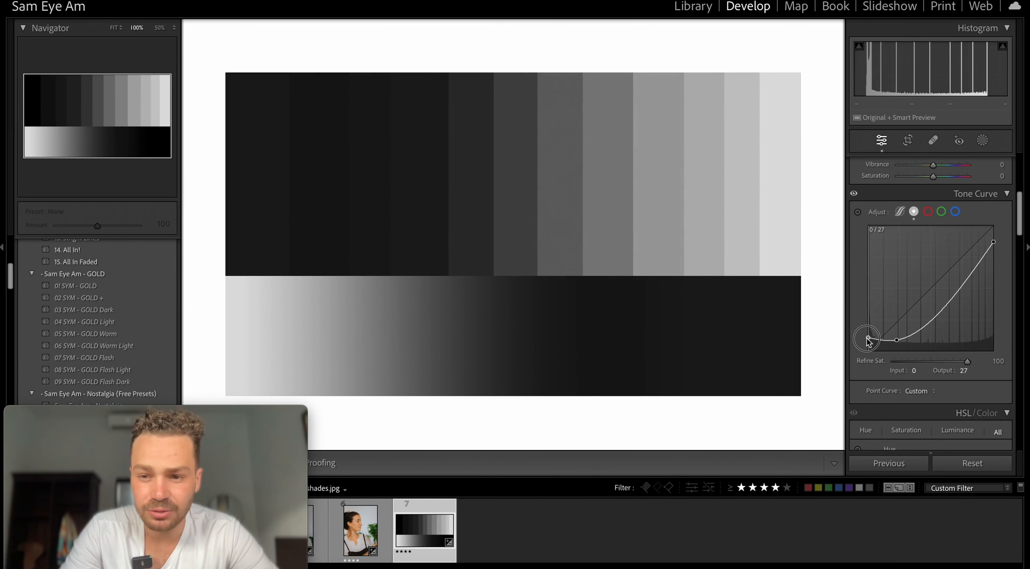
key(ctrl+z)
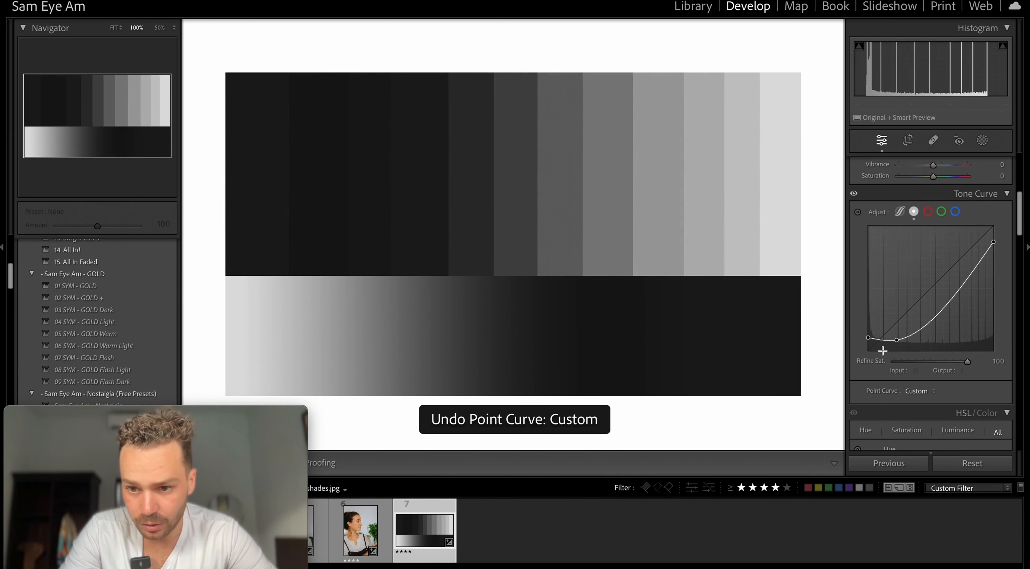
drag(897, 339, 919, 304)
drag(961, 255, 961, 249)
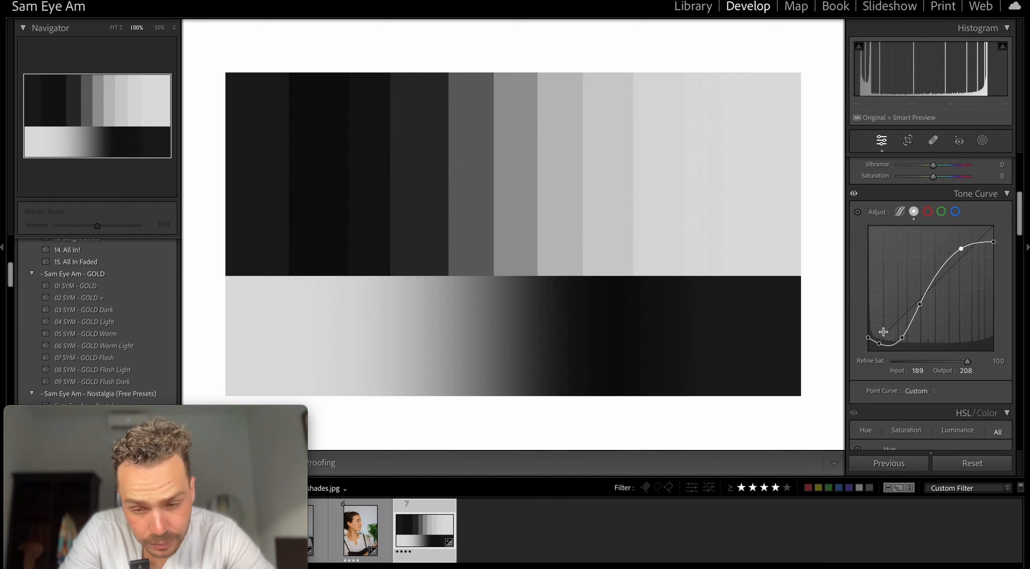
click(882, 345)
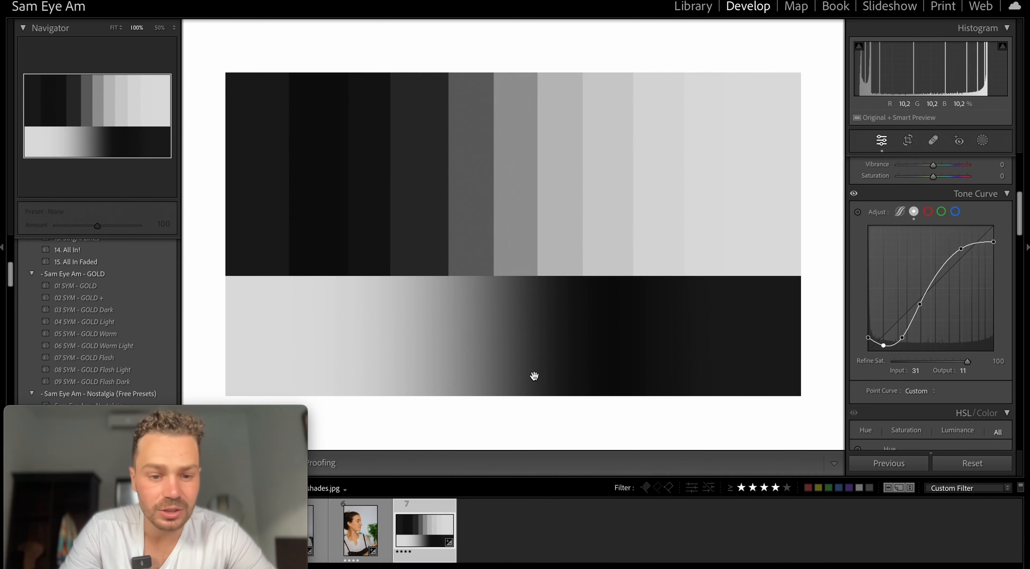
Step: Copy the test image's develop settings and apply them to the previous photo, the woman's portrait
key(super+shift+c)
key(Return)
key(Left)
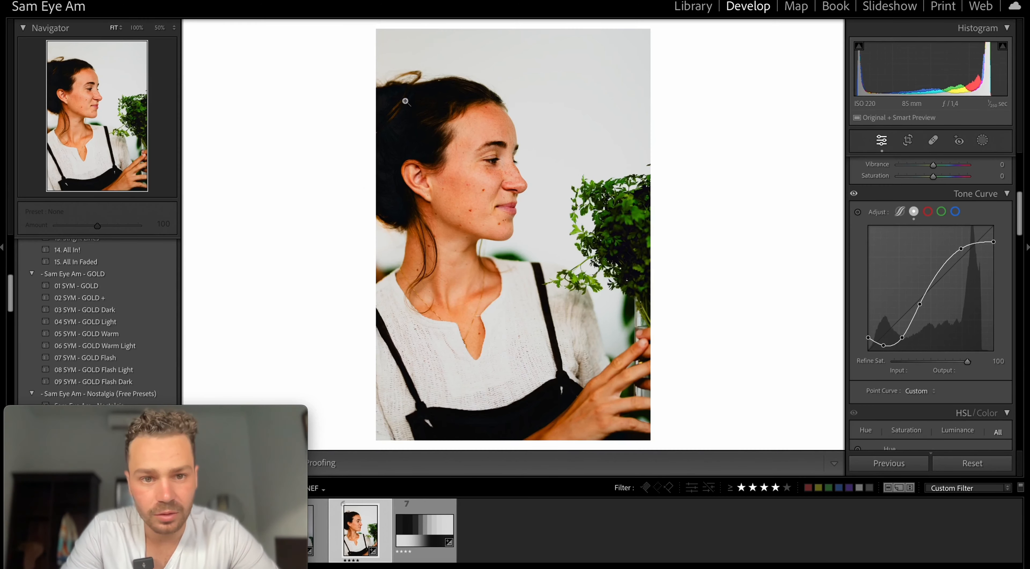
Step: Examine the faded shadows in the woman's dark hair at 100% magnification, and return to the full view
click(406, 103)
drag(427, 166, 518, 116)
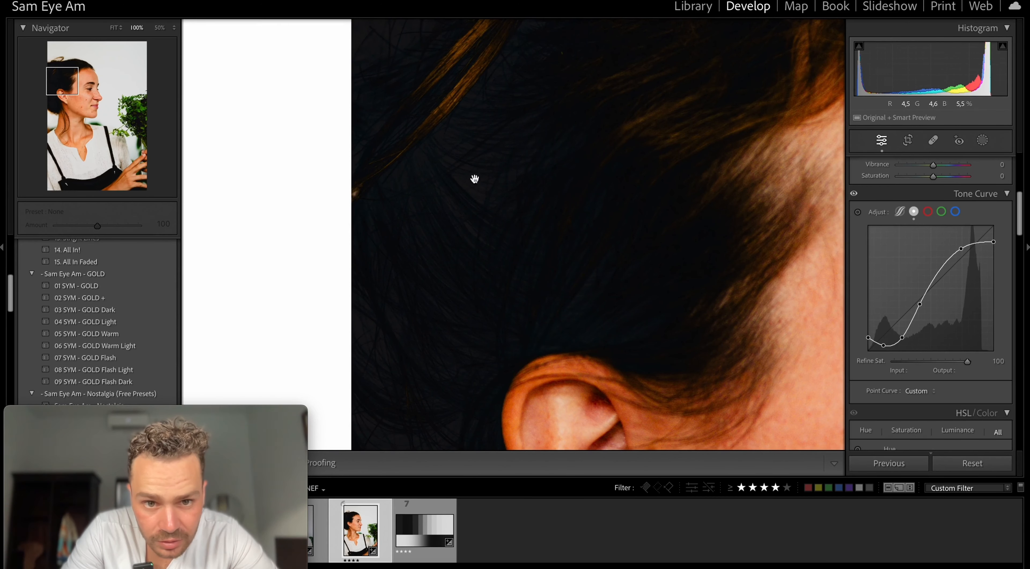
click(440, 70)
click(398, 113)
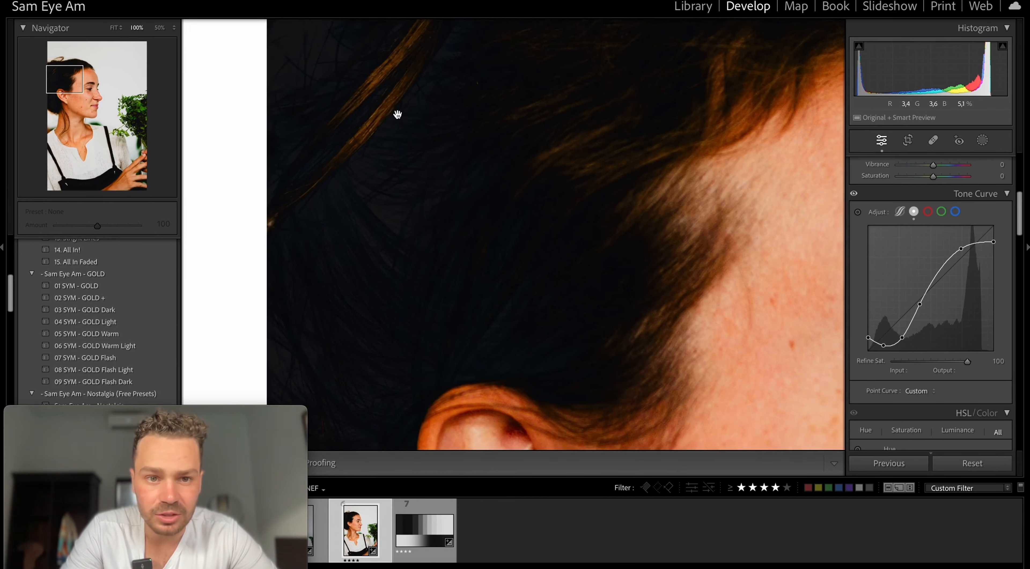
drag(398, 112, 481, 207)
click(538, 185)
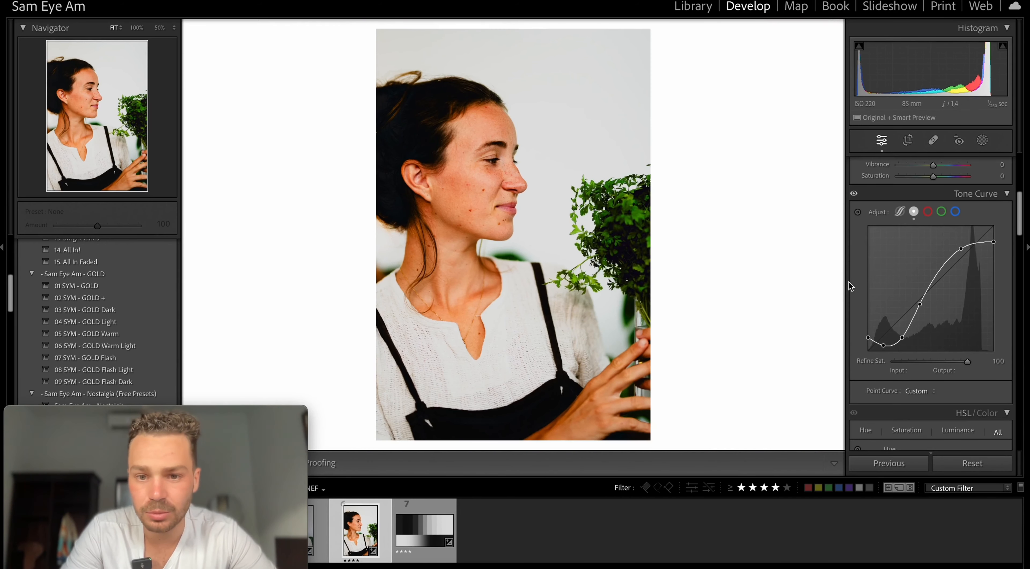
Step: Convert the portrait to black and white, and raise the RGB curve's black endpoint to output 37 and its shadow point to 28/23
scroll(951, 224, up, 10)
click(985, 179)
scroll(865, 327, down, 5)
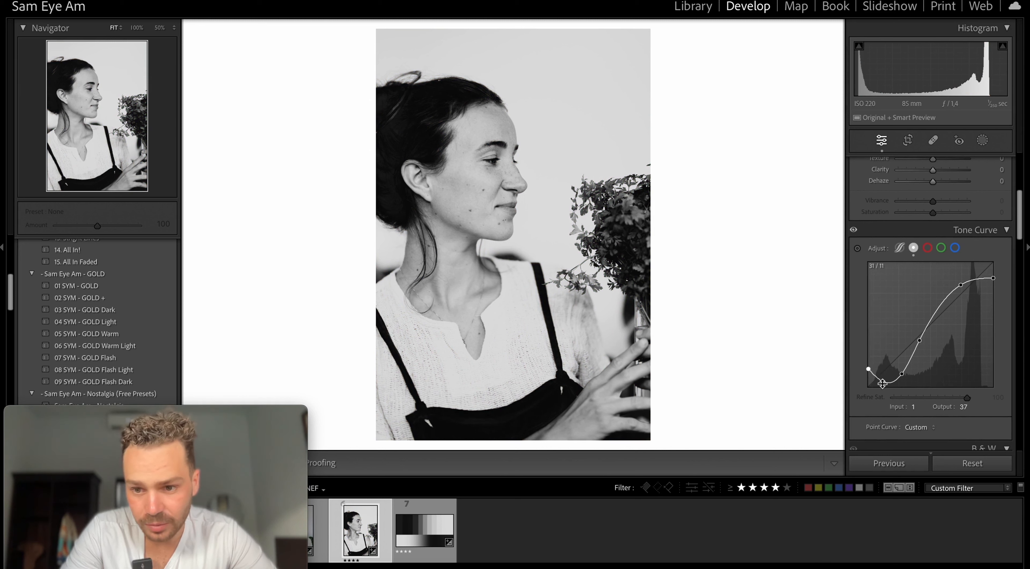
drag(882, 383, 882, 376)
Step: Try the B&W - 04 preset on the portrait, check its curve and exposure, and revert it
scroll(10, 321, down, 1)
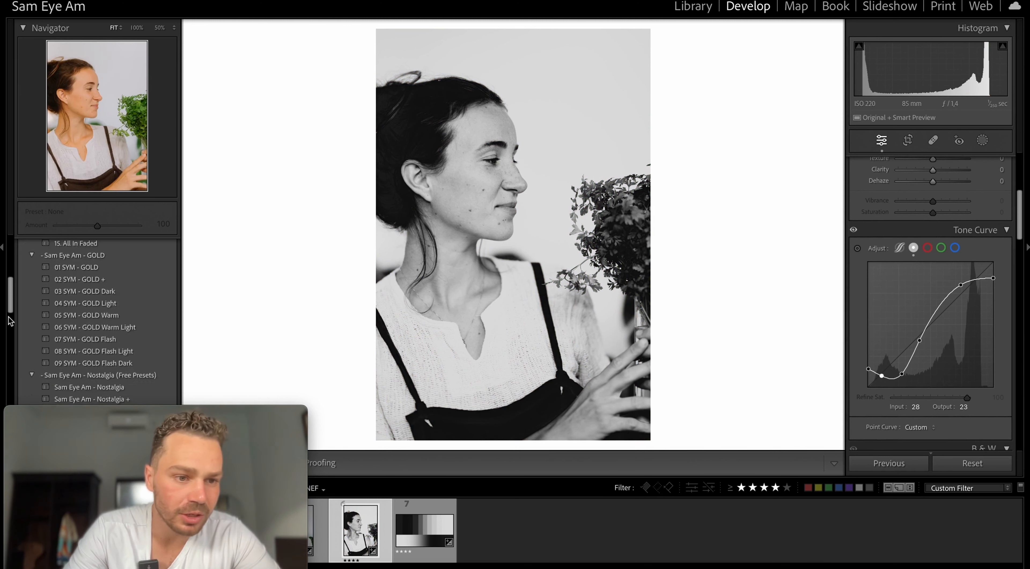
scroll(40, 339, down, 5)
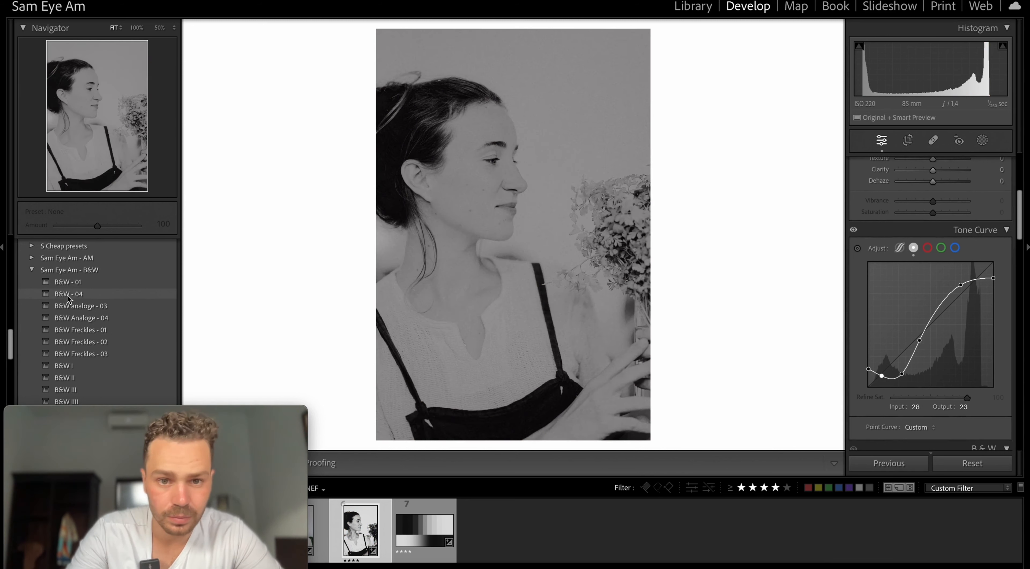
click(68, 295)
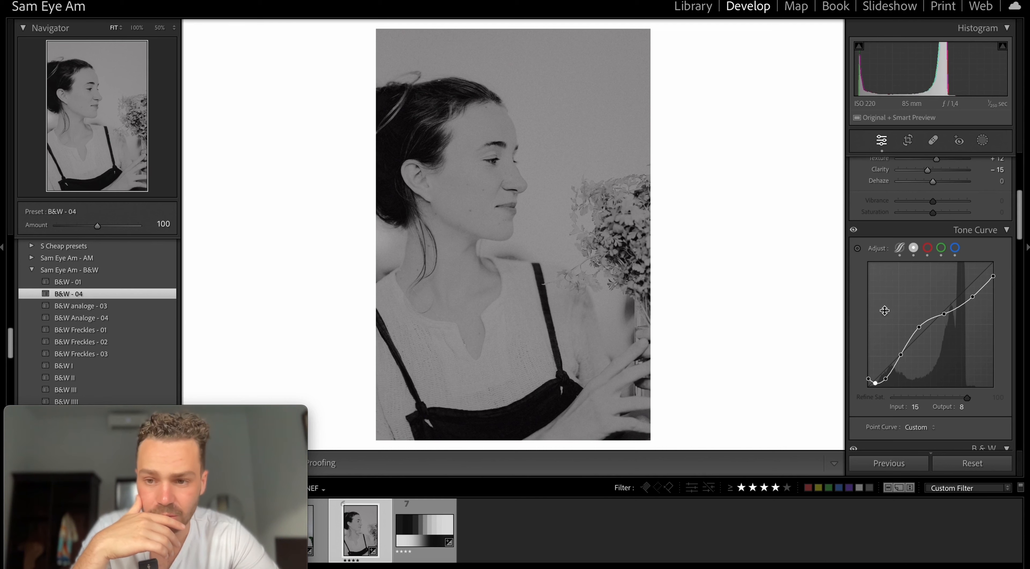
scroll(902, 272, up, 5)
click(935, 193)
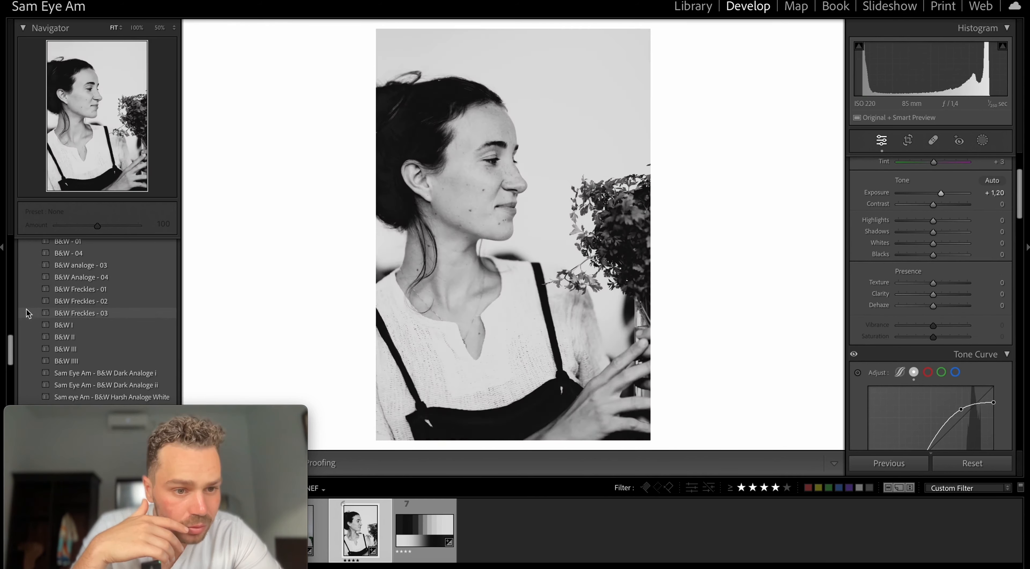
Step: Try the B&W Harsh Analoge White and B&W Modern Sharp i, ii and iii presets on the portrait
scroll(26, 312, down, 2)
scroll(26, 311, up, 1)
scroll(47, 314, down, 3)
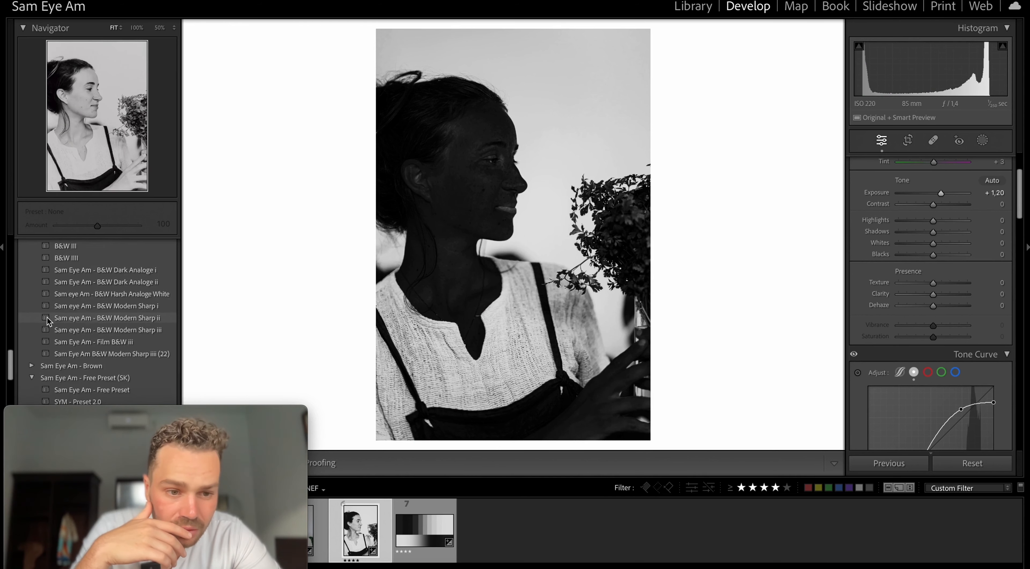
scroll(80, 272, up, 1)
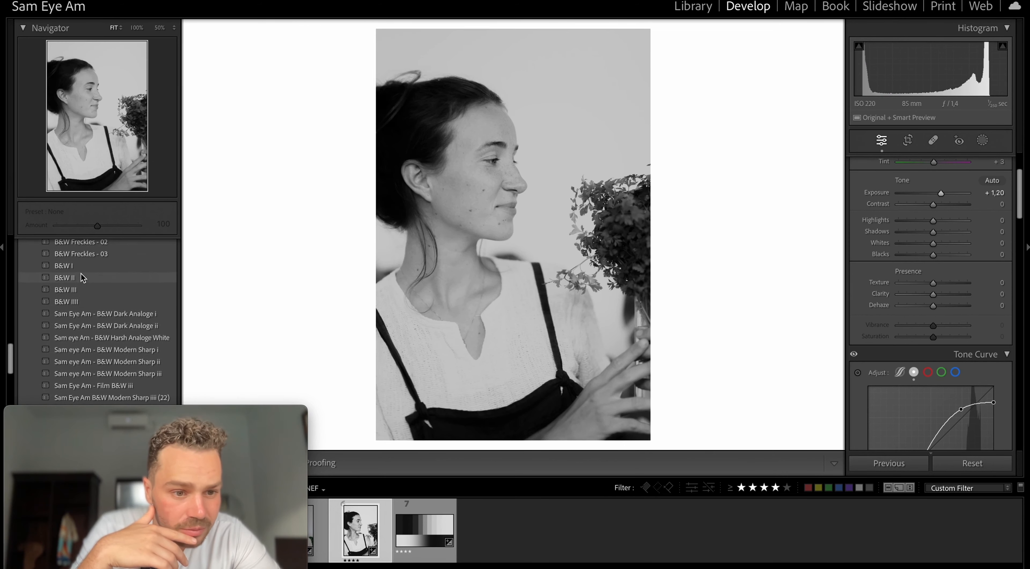
scroll(92, 340, down, 3)
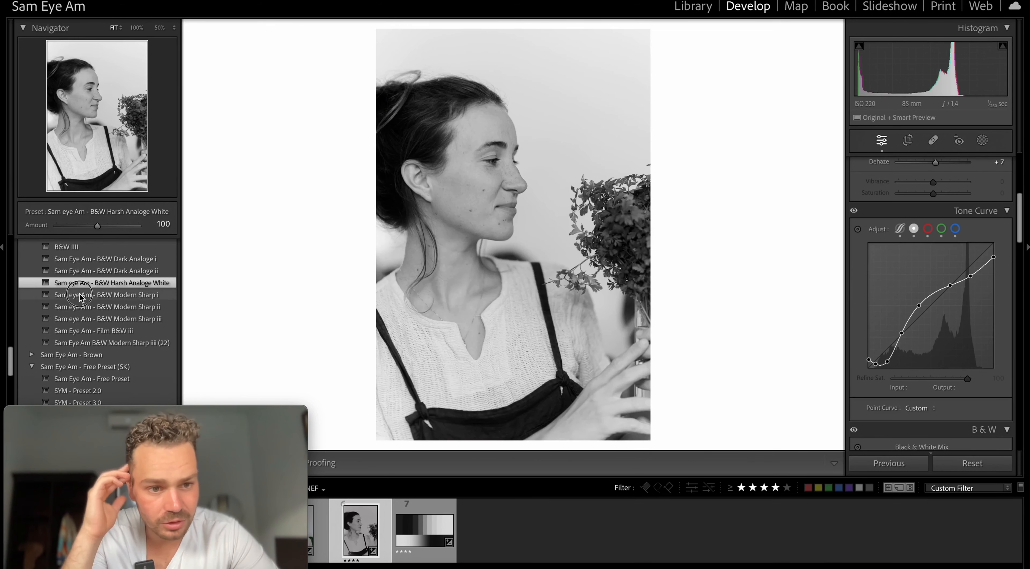
click(82, 296)
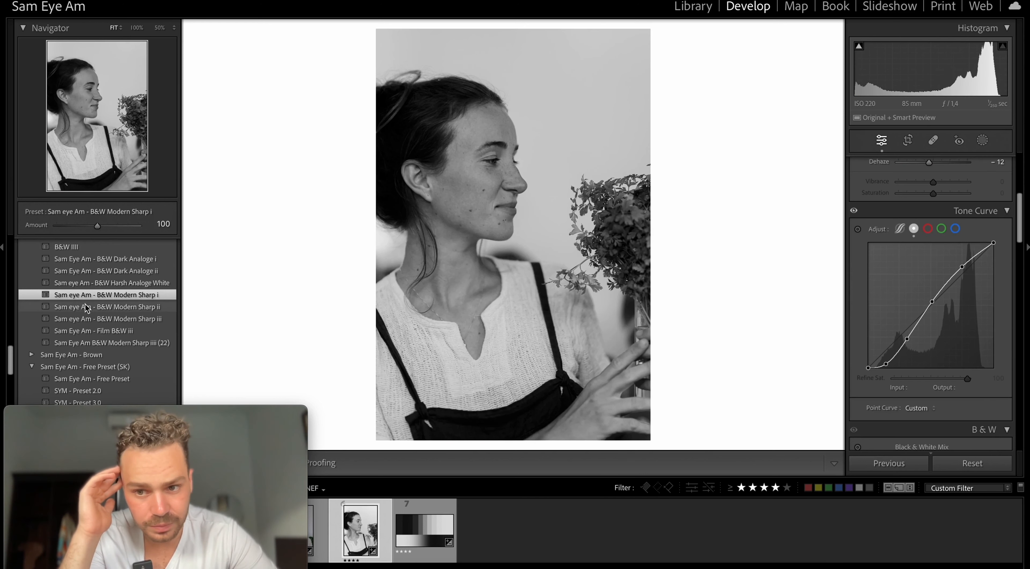
click(86, 306)
click(93, 319)
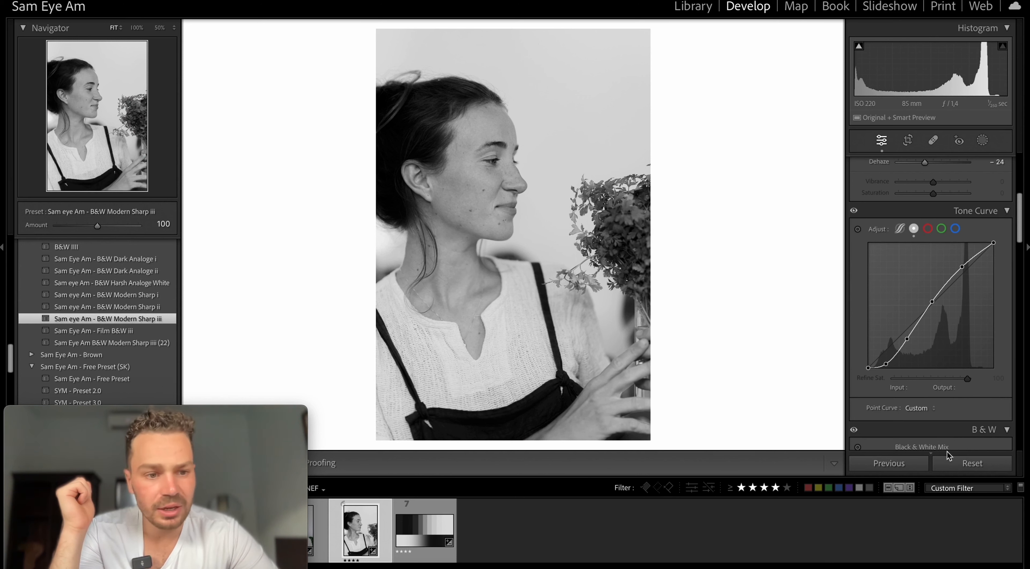
Step: Reset all edits on the portrait and apply the Nostalgia preset from the free presets group
click(947, 466)
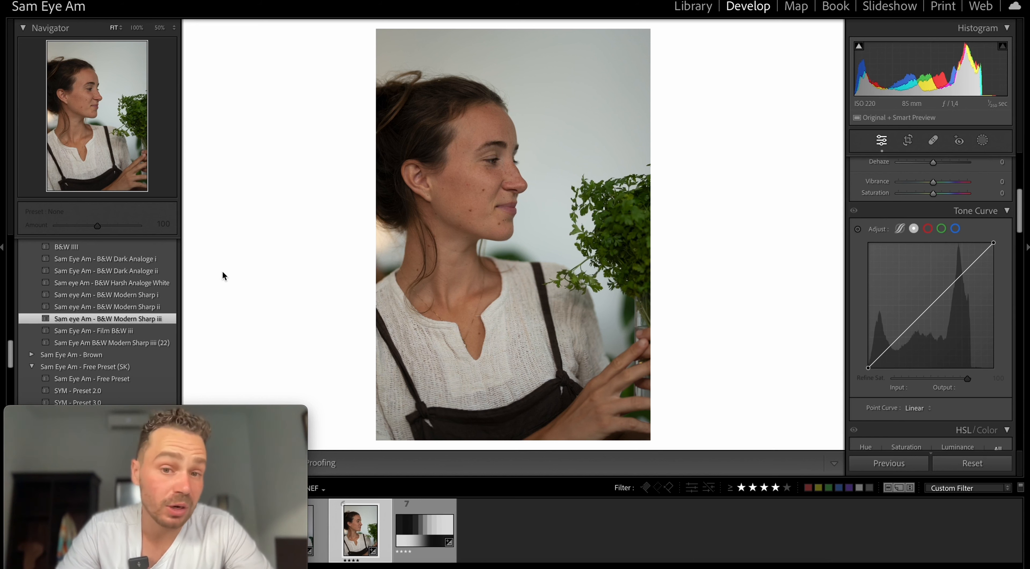
scroll(12, 311, up, 5)
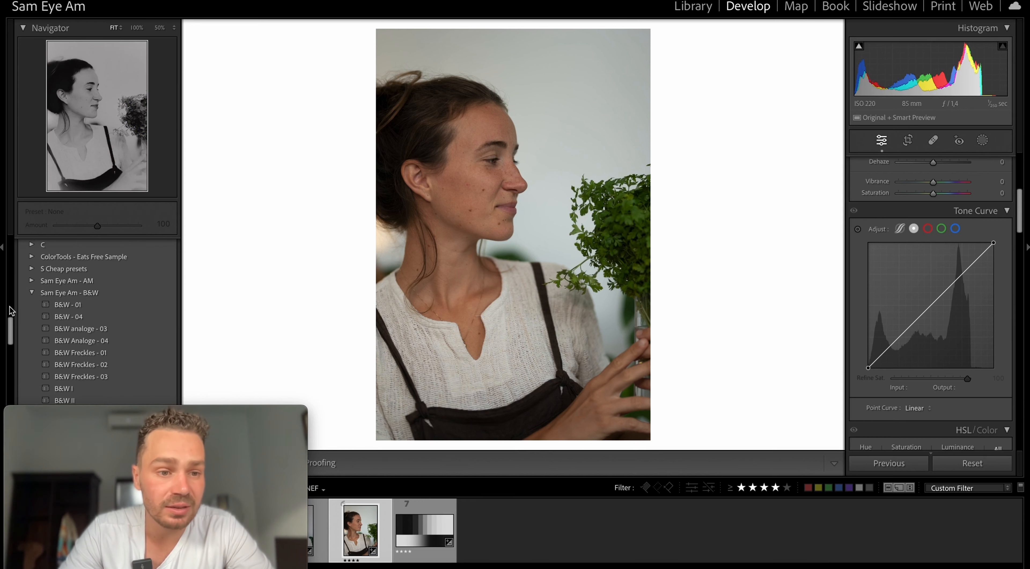
scroll(14, 317, up, 8)
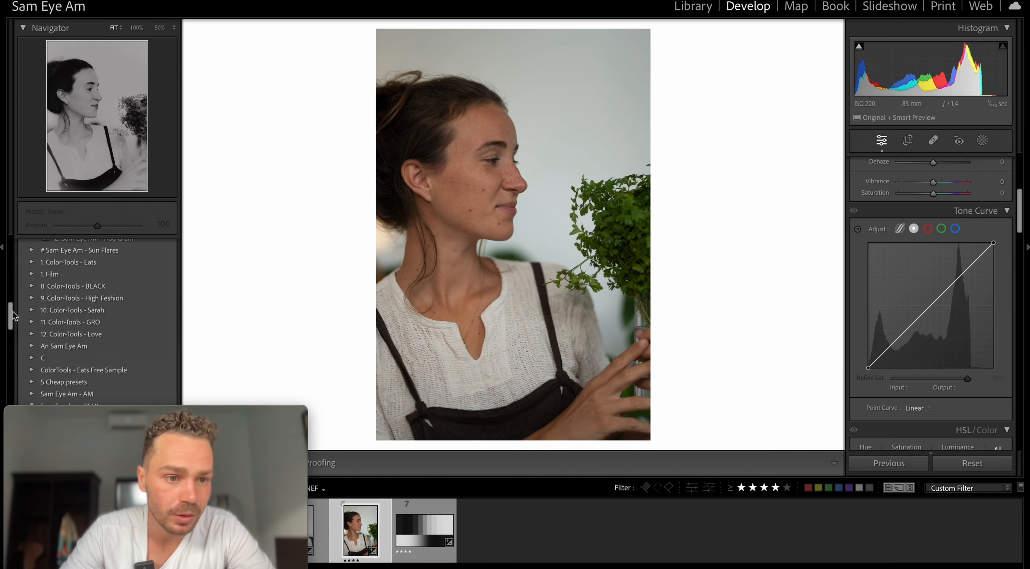
scroll(14, 315, down, 3)
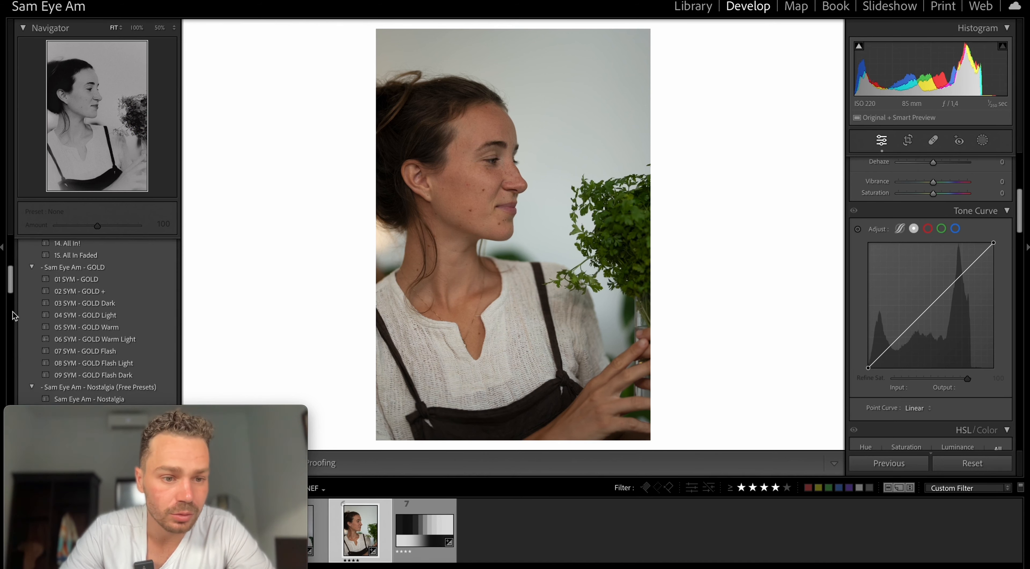
click(107, 333)
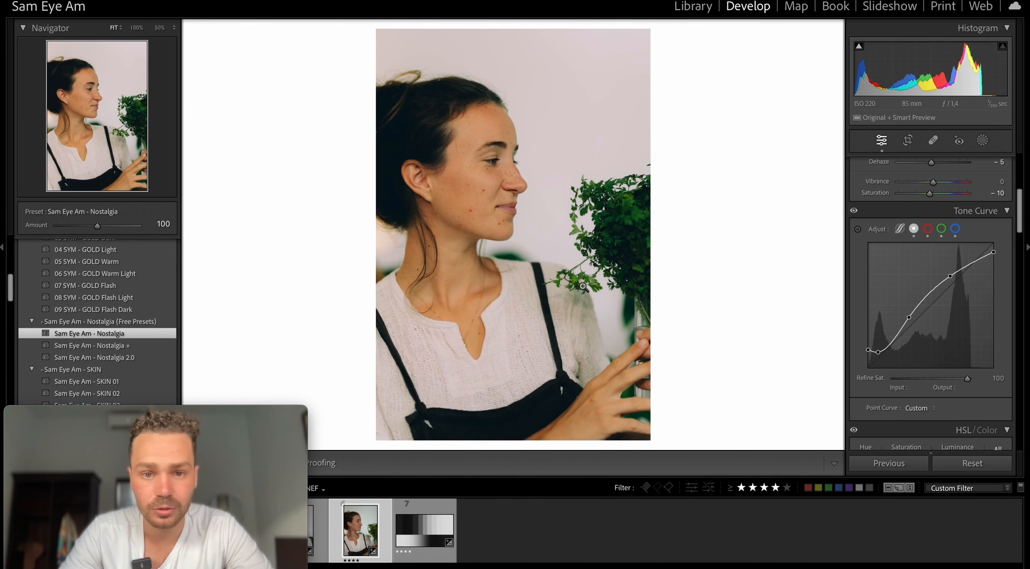
Step: Raise the RGB curve's white endpoint to output 255 and its highlight point to input 165, output 209
scroll(853, 216, up, 5)
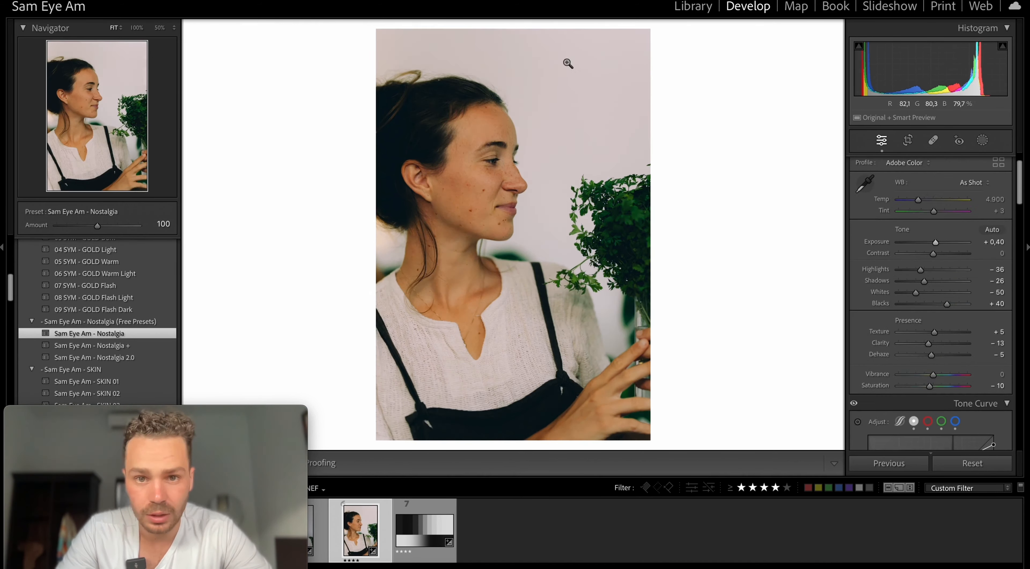
scroll(898, 252, down, 5)
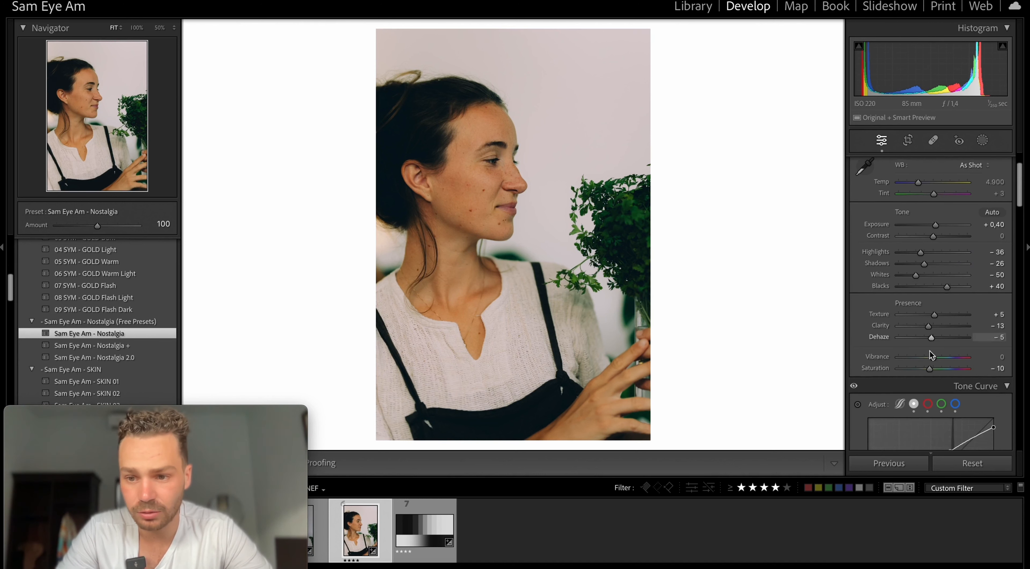
drag(993, 248, 994, 238)
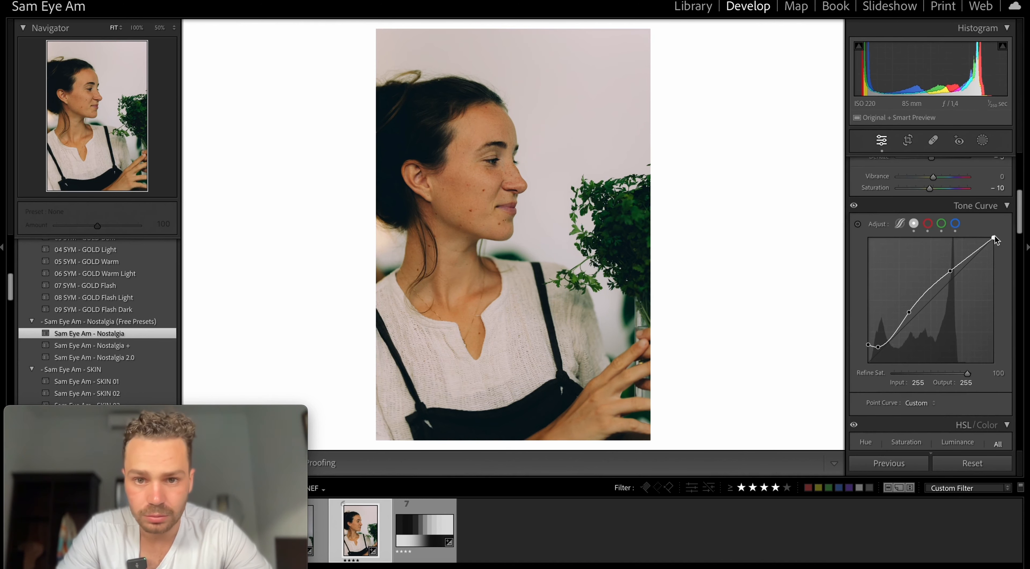
drag(950, 270, 949, 260)
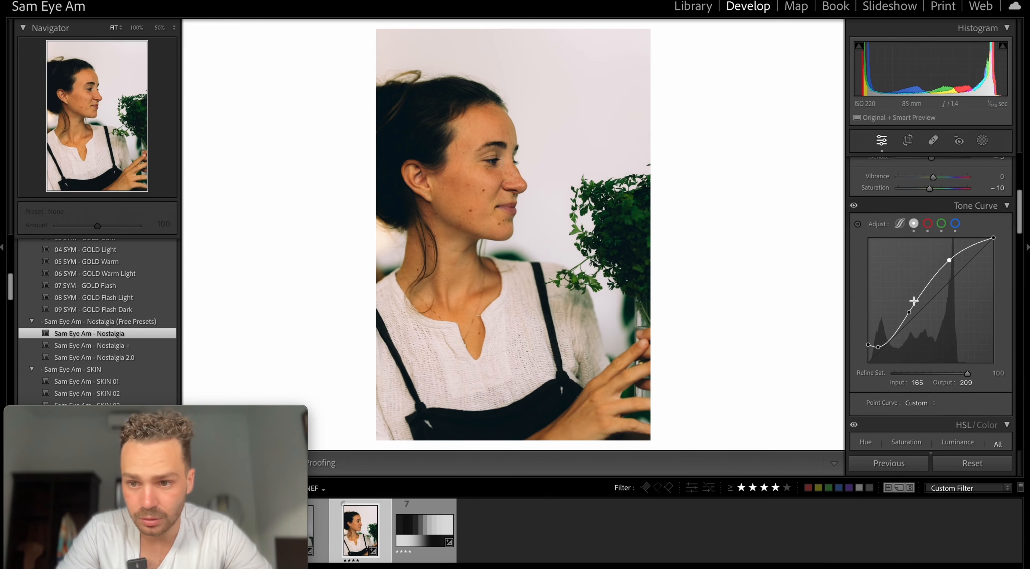
Step: Set the RGB curve's midtone point to input 76, output 103 and highlight point to input 166, output 203, and raise Whites to +10
click(905, 311)
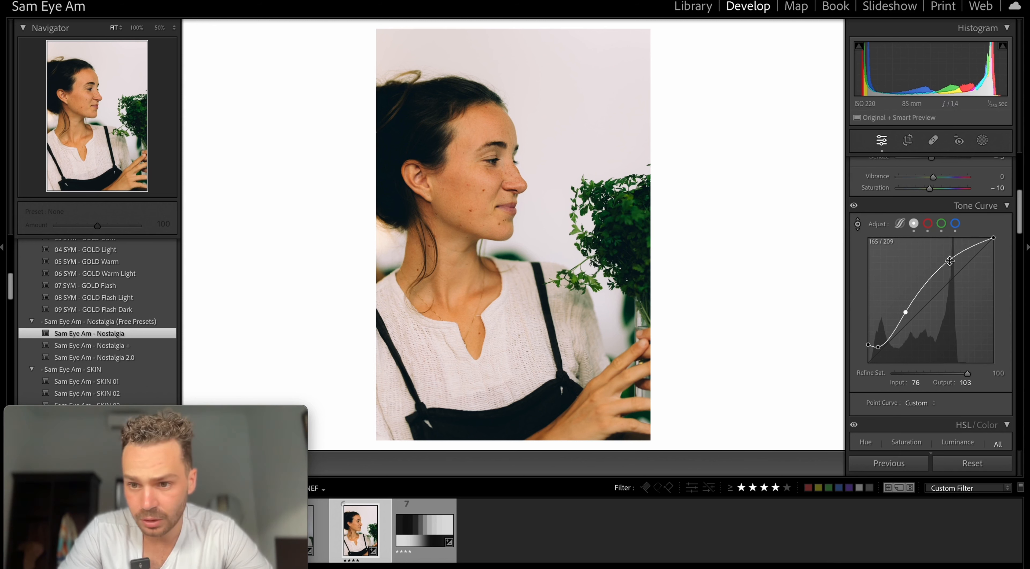
drag(950, 260, 950, 262)
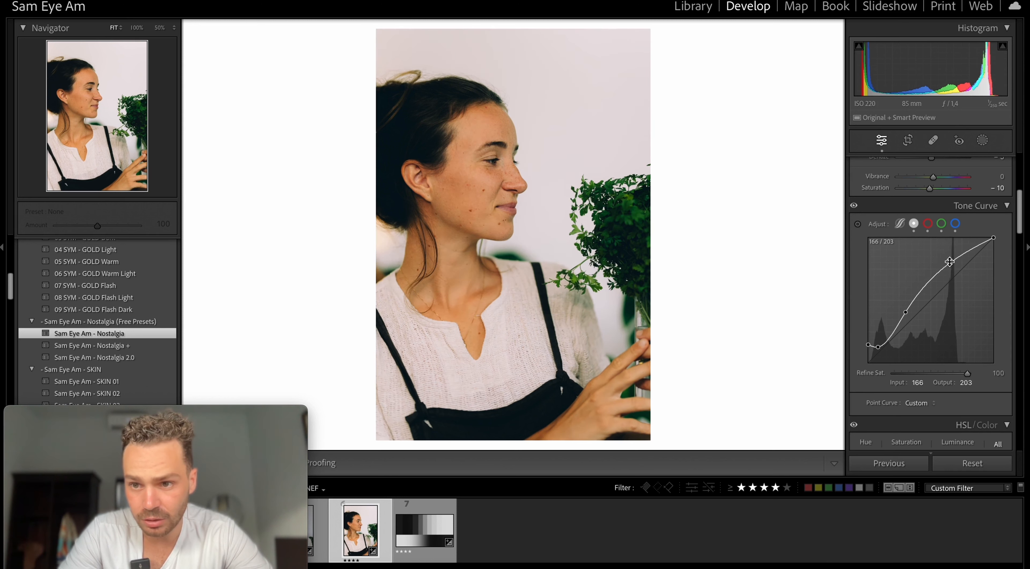
scroll(943, 256, up, 5)
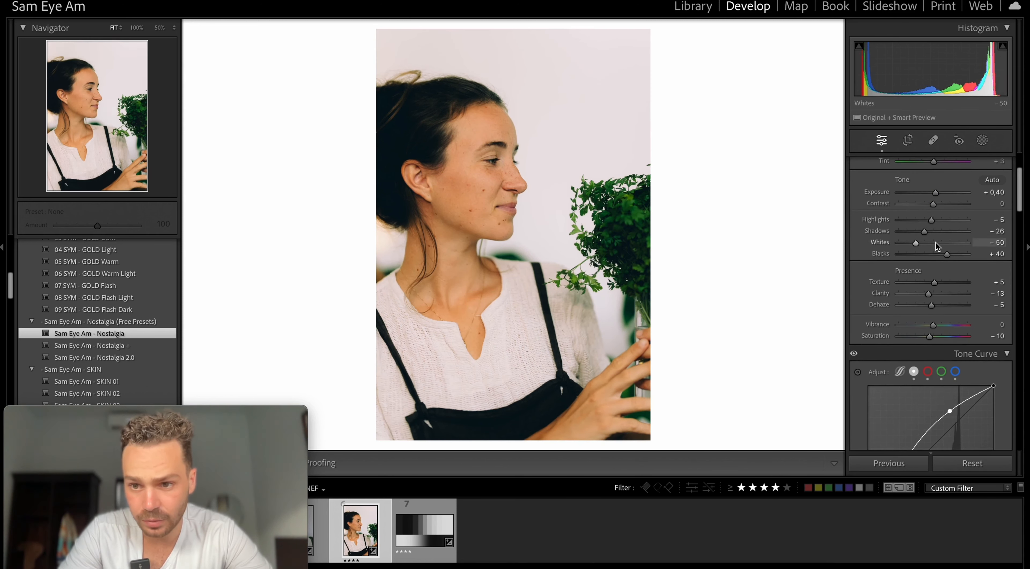
scroll(935, 256, down, 5)
Step: Raise the RGB curve's highlight point to input 168, output 220 and its midtone point to input 76, output 106
click(900, 271)
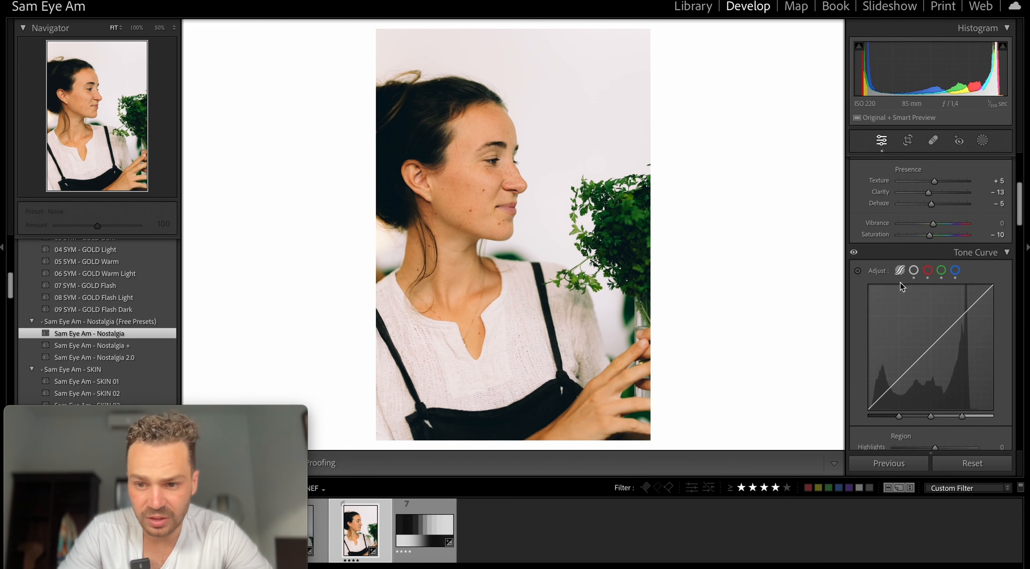
scroll(899, 300, down, 2)
click(914, 236)
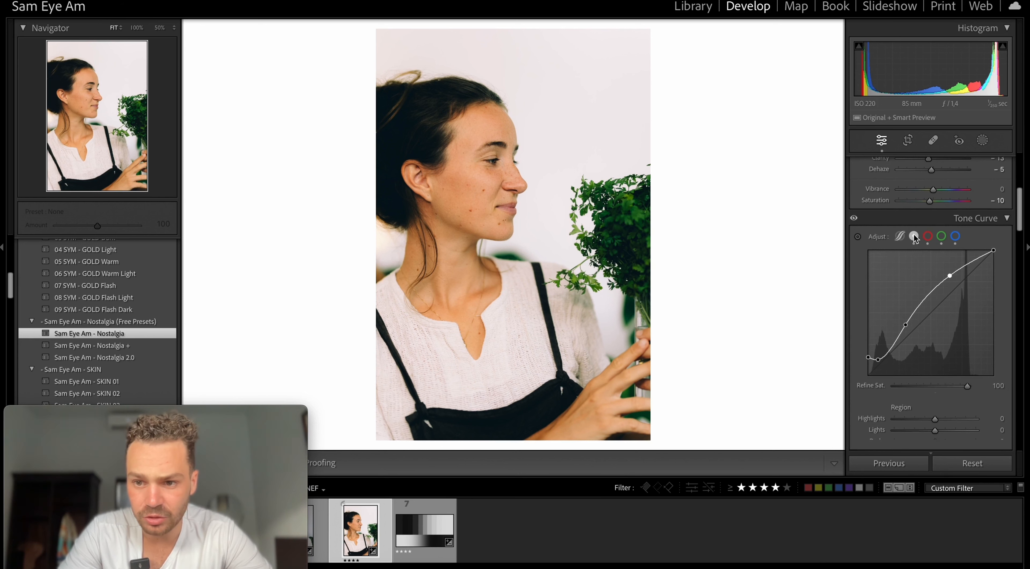
drag(951, 275, 951, 268)
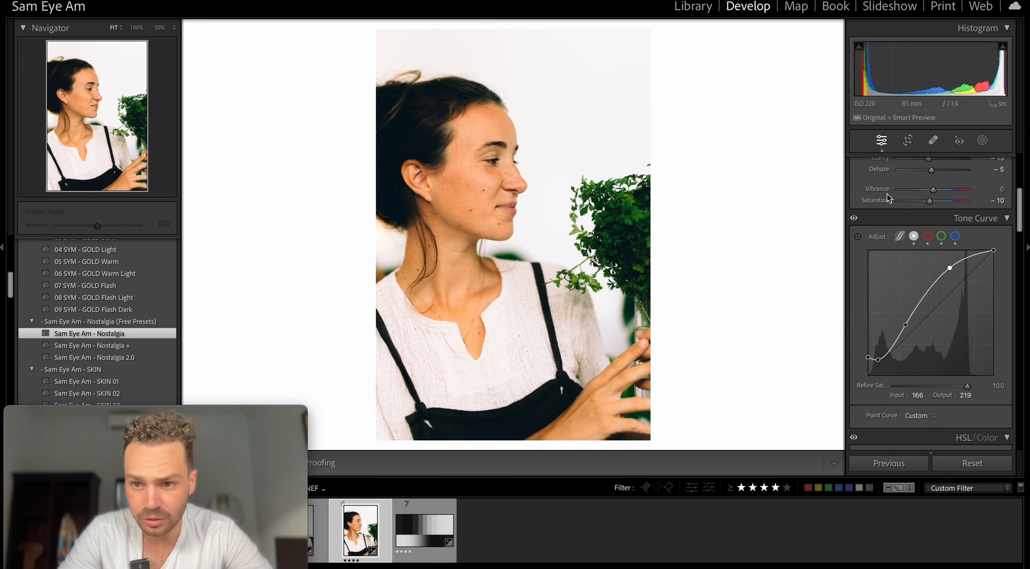
click(982, 140)
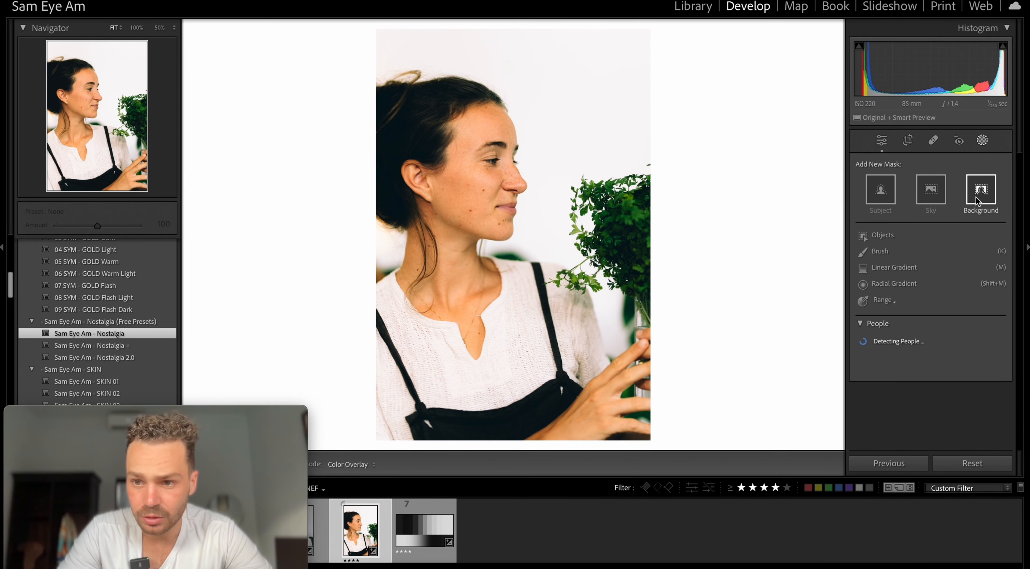
click(982, 141)
scroll(940, 300, down, 5)
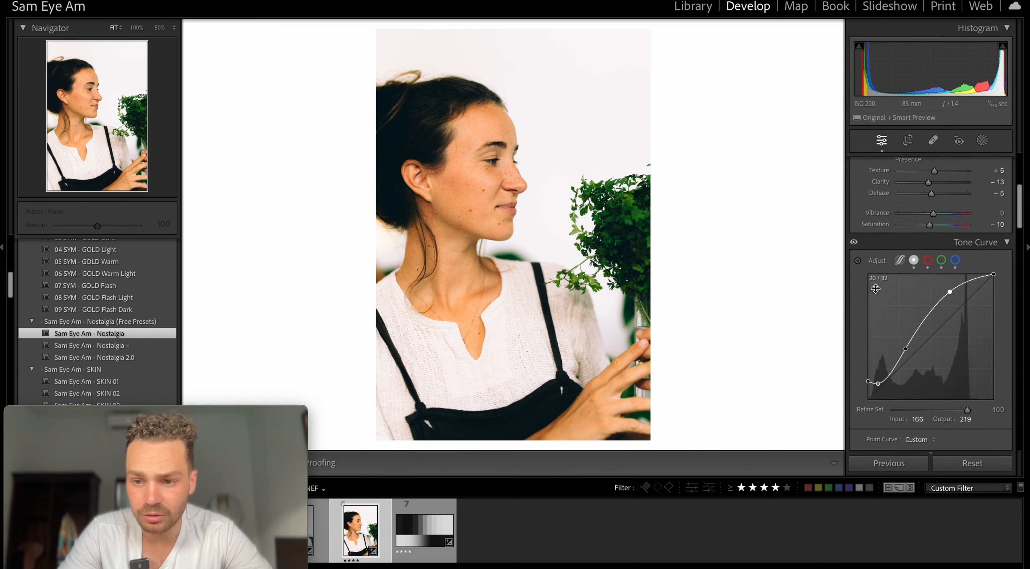
drag(952, 297, 953, 295)
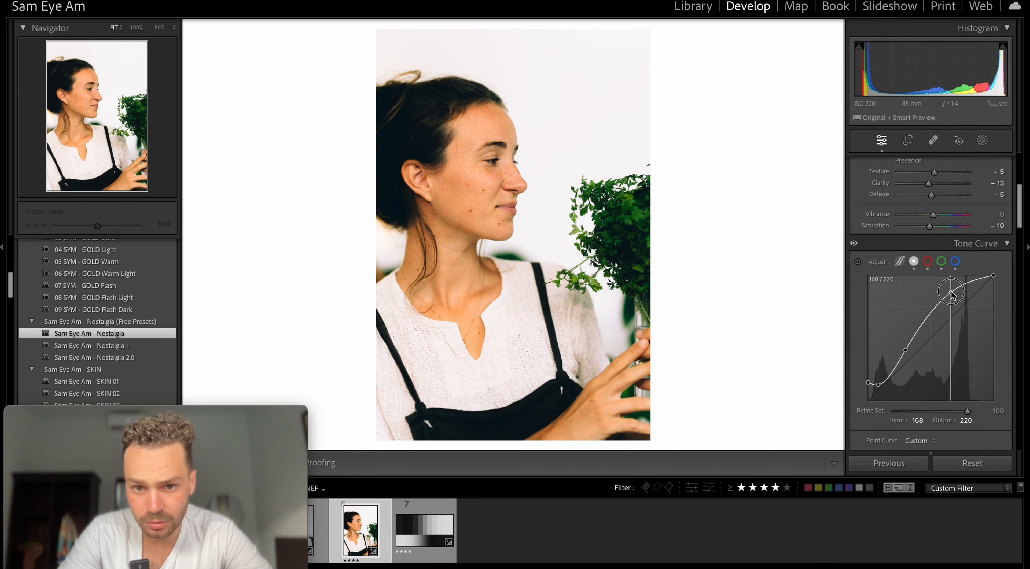
click(905, 349)
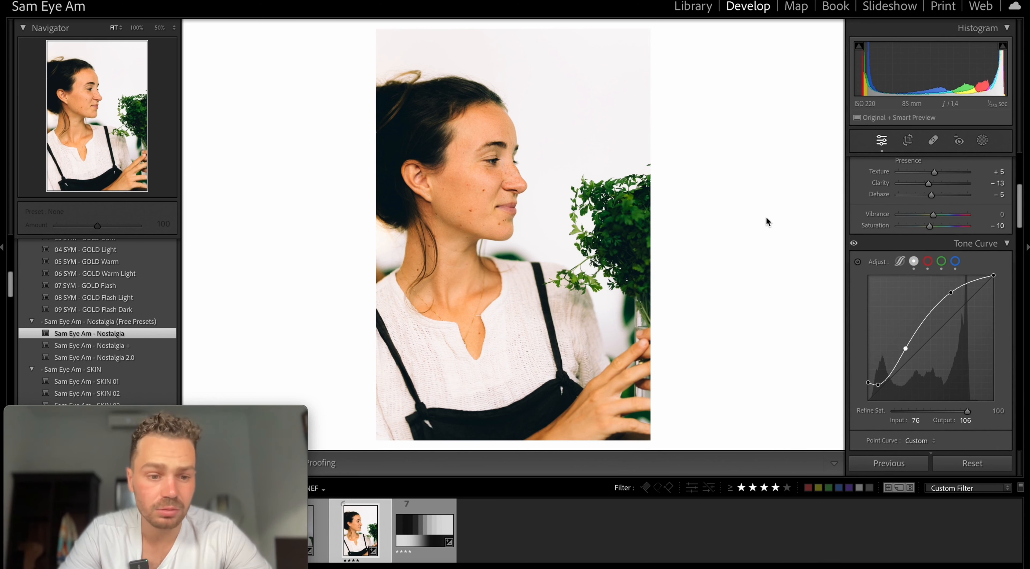
Step: Move the red channel curve's highlight point to input 189, output 207
scroll(906, 279, up, 5)
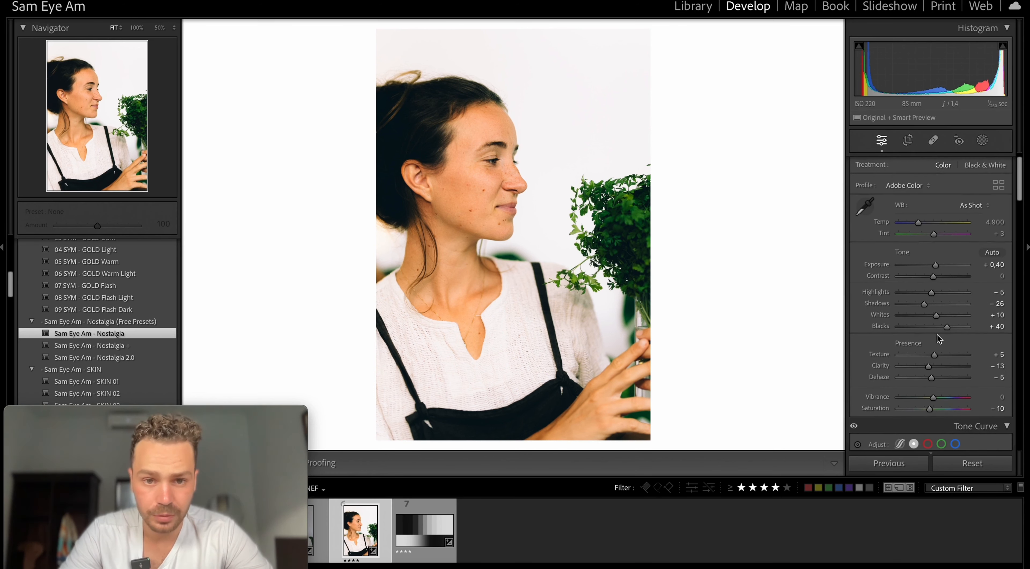
scroll(936, 334, down, 5)
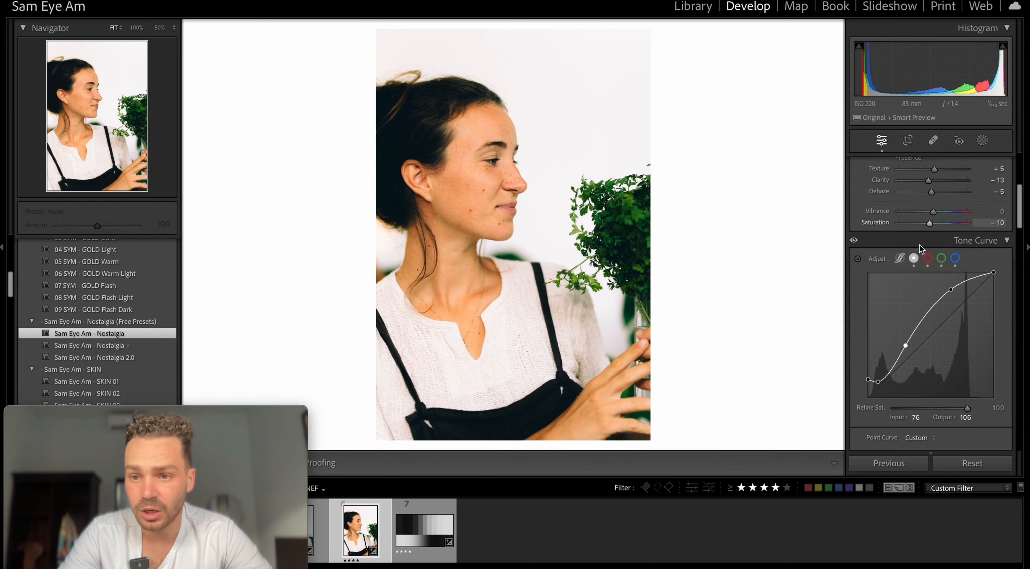
click(928, 258)
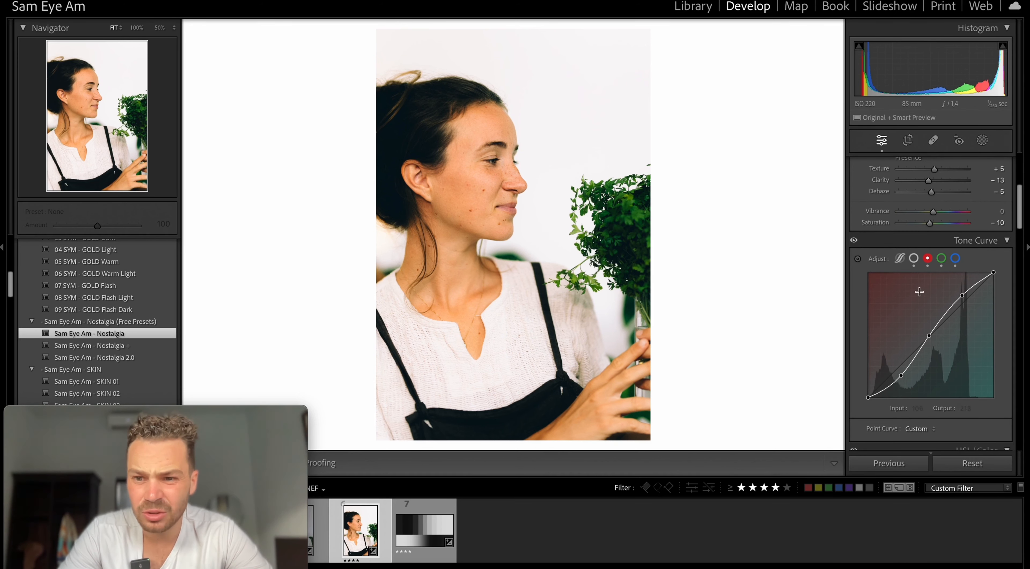
scroll(919, 292, up, 3)
scroll(927, 268, down, 3)
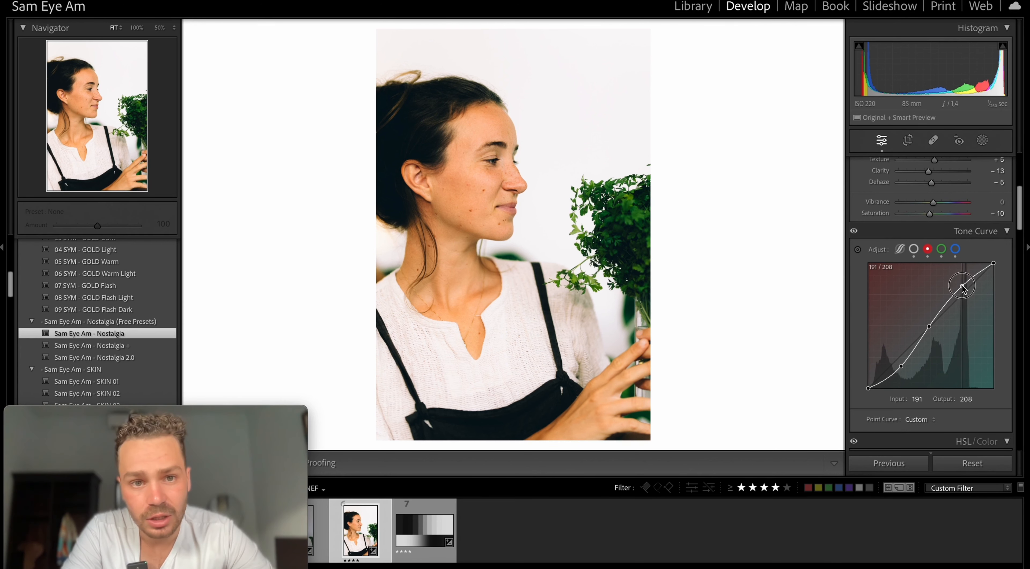
drag(963, 287, 962, 288)
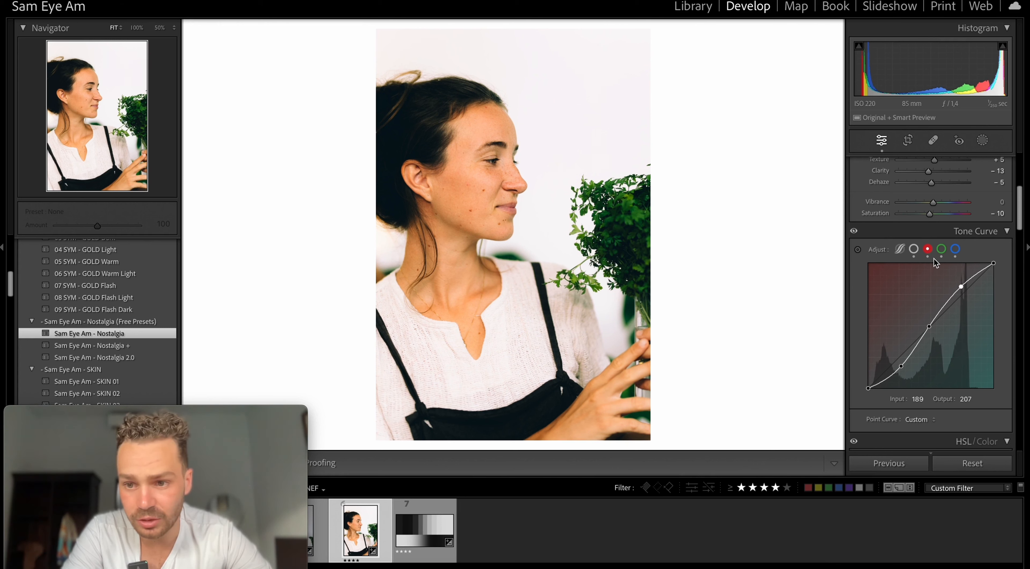
click(857, 250)
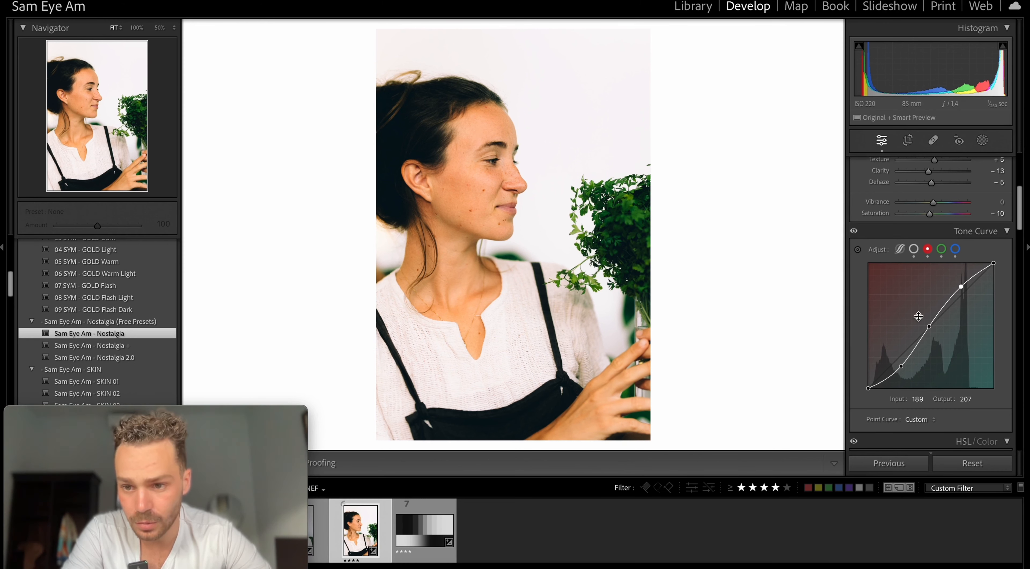
Step: Try moving the red curve's midpoint to input 126, output 128, and undo the change
click(930, 327)
drag(931, 327, 930, 325)
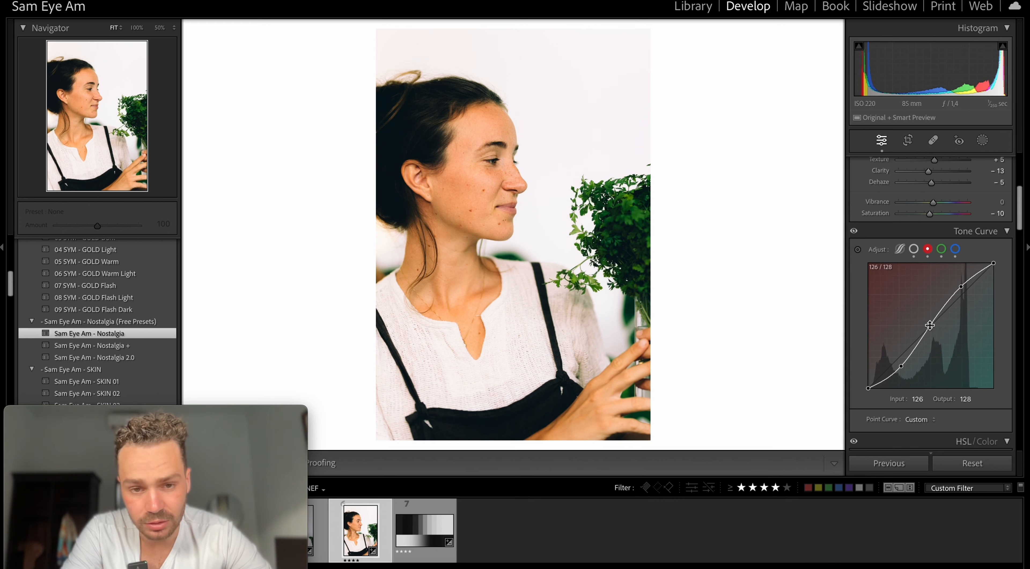
key(ctrl+z)
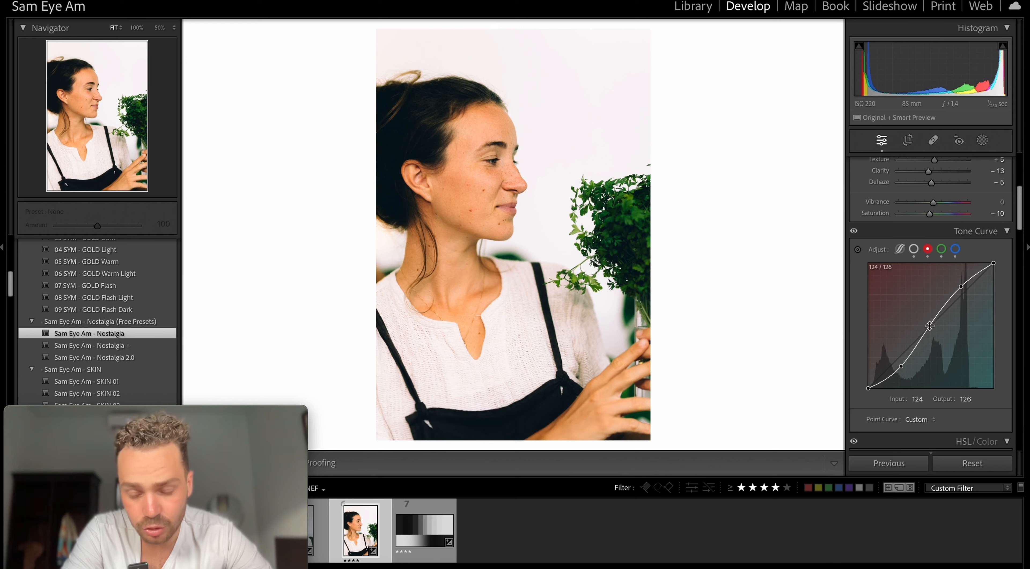
Step: Try lowering the green curve's midpoint to input 125, output 125, and undo the change
click(942, 249)
click(955, 249)
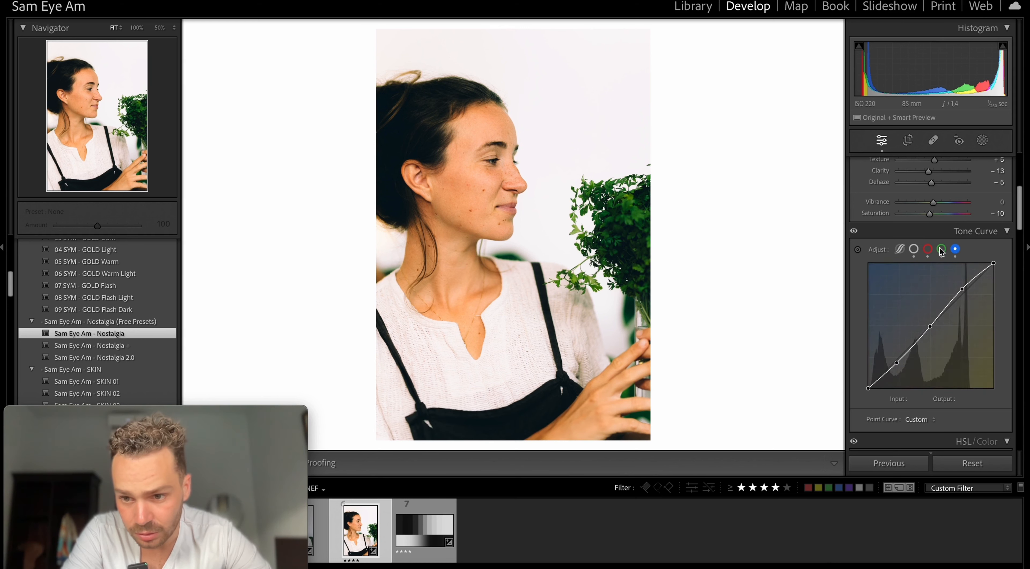
click(943, 249)
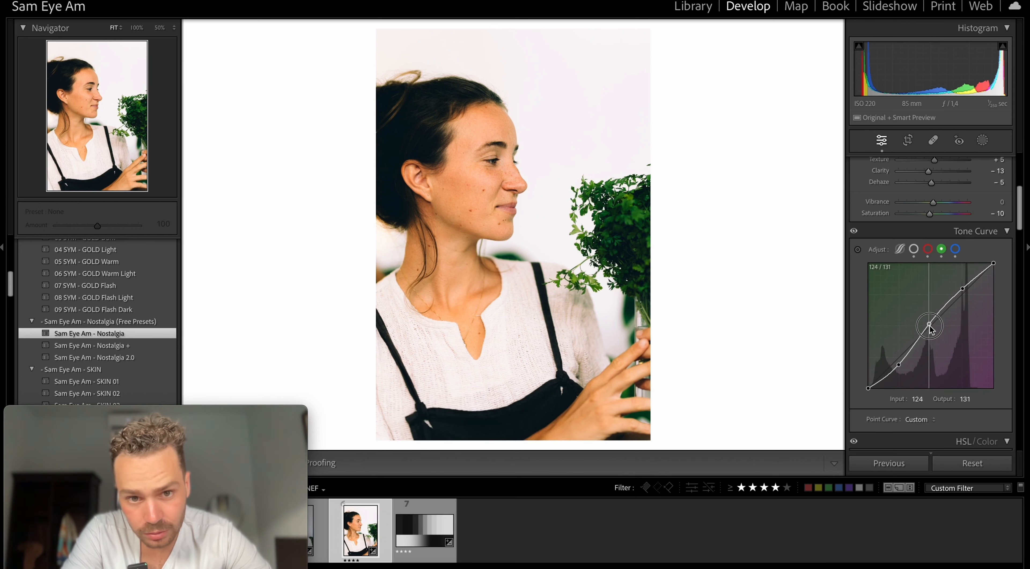
drag(930, 325, 930, 329)
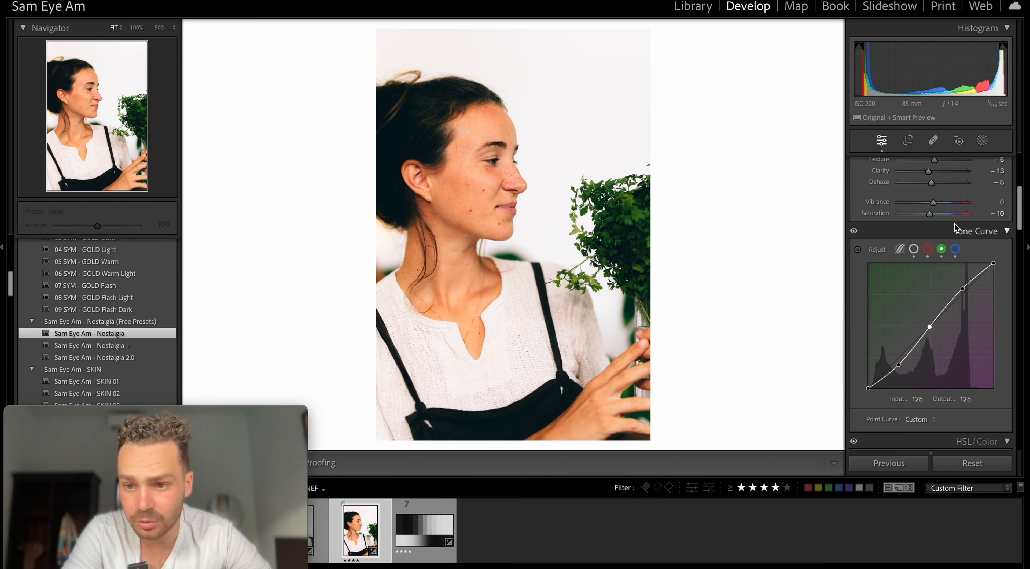
key(ctrl+z)
key(ctrl+z)
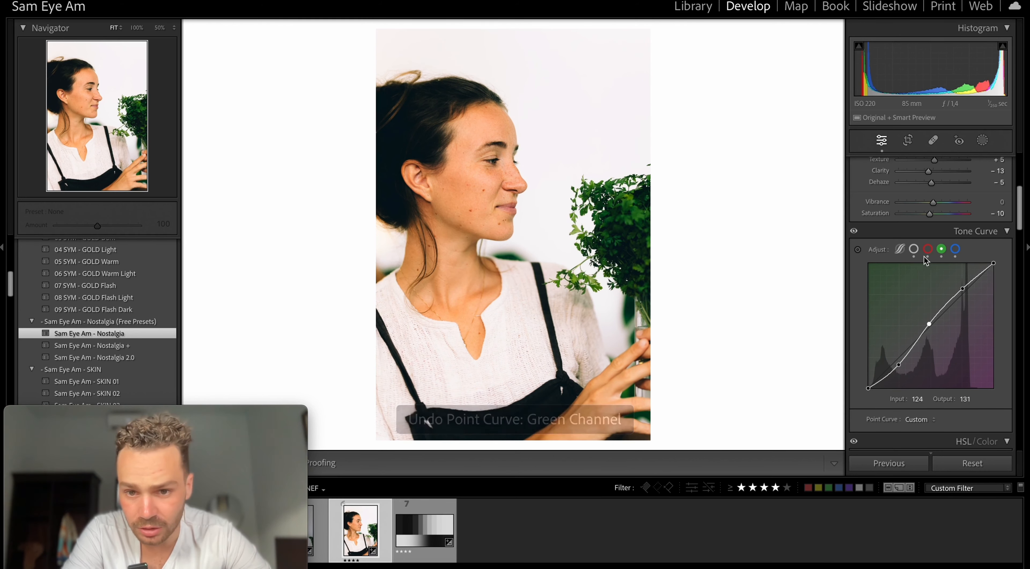
Step: Try moving the blue curve's midpoint to input 124, output 129, and undo the change
click(955, 249)
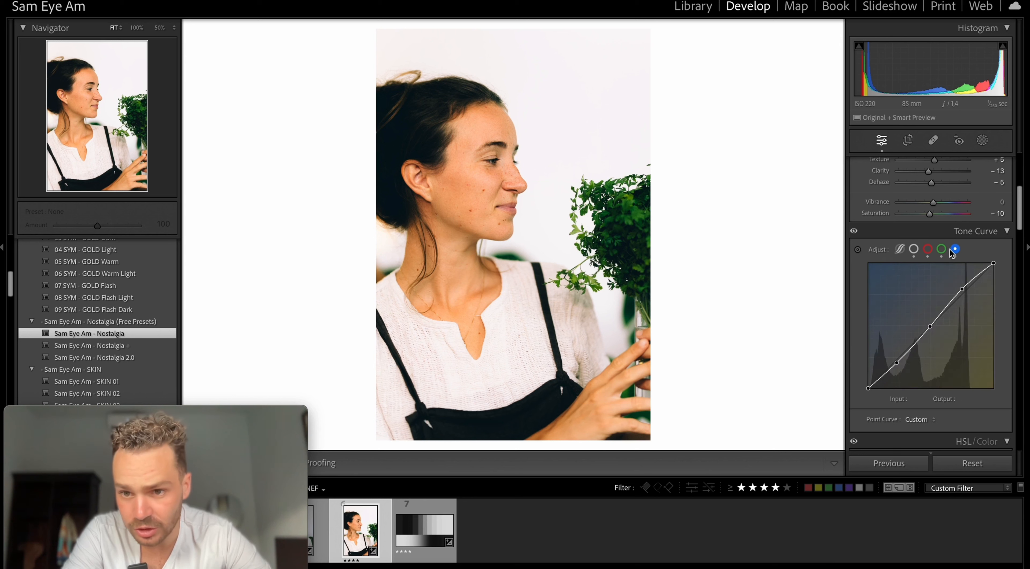
click(931, 326)
drag(931, 327, 930, 327)
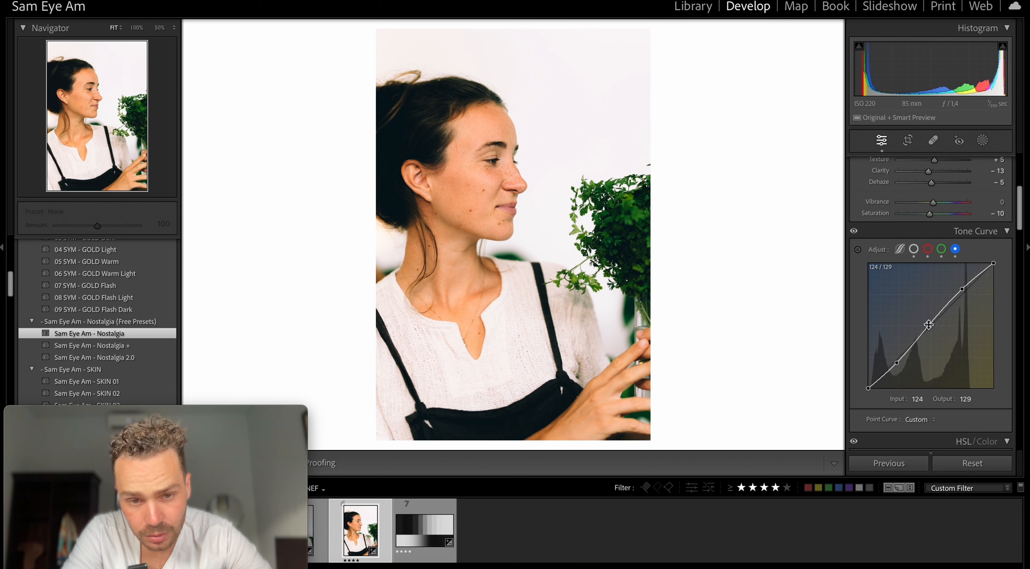
key(ctrl+z)
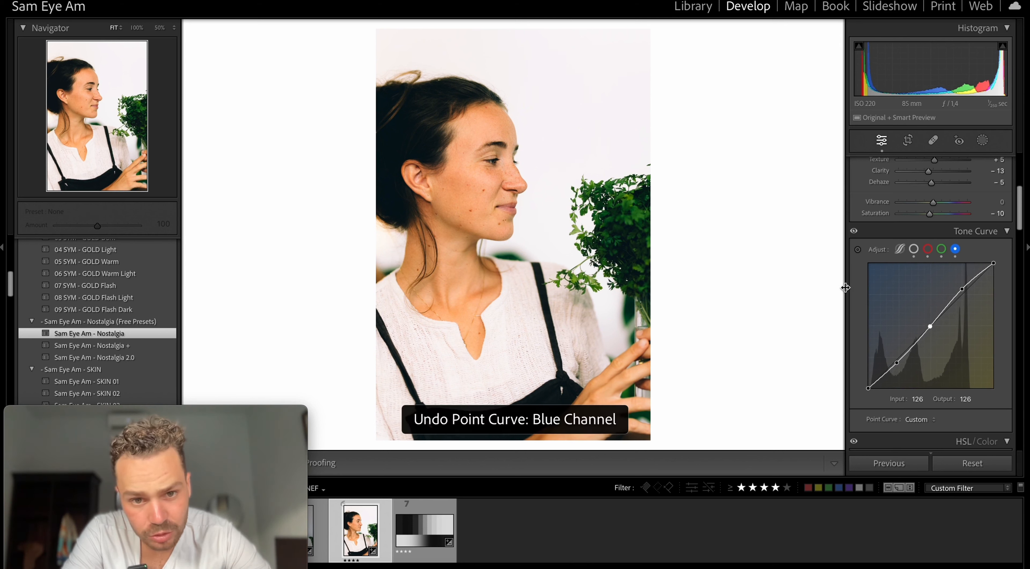
Step: Compare the shapes of the portrait's red, green and RGB curves
click(927, 249)
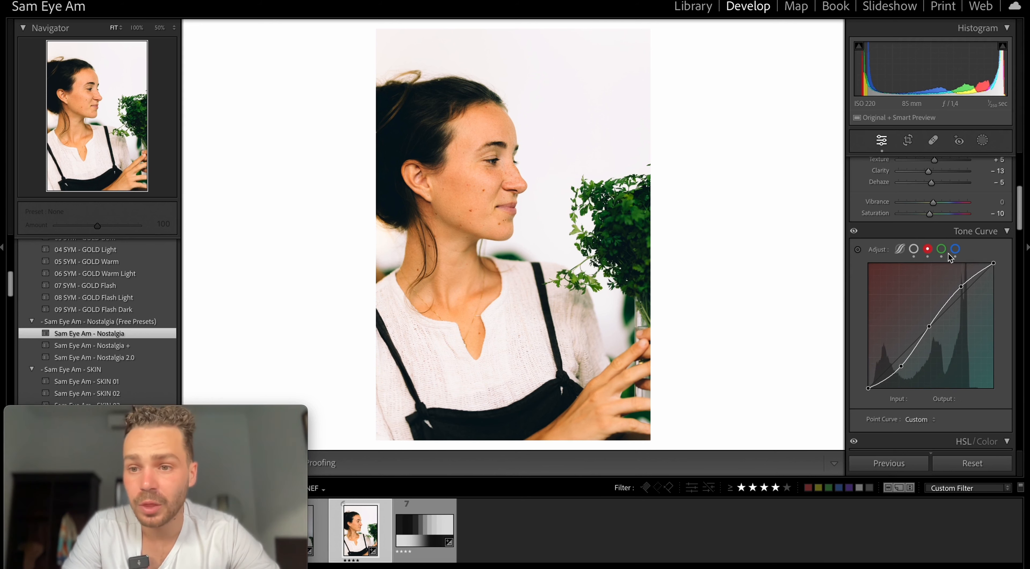
click(941, 249)
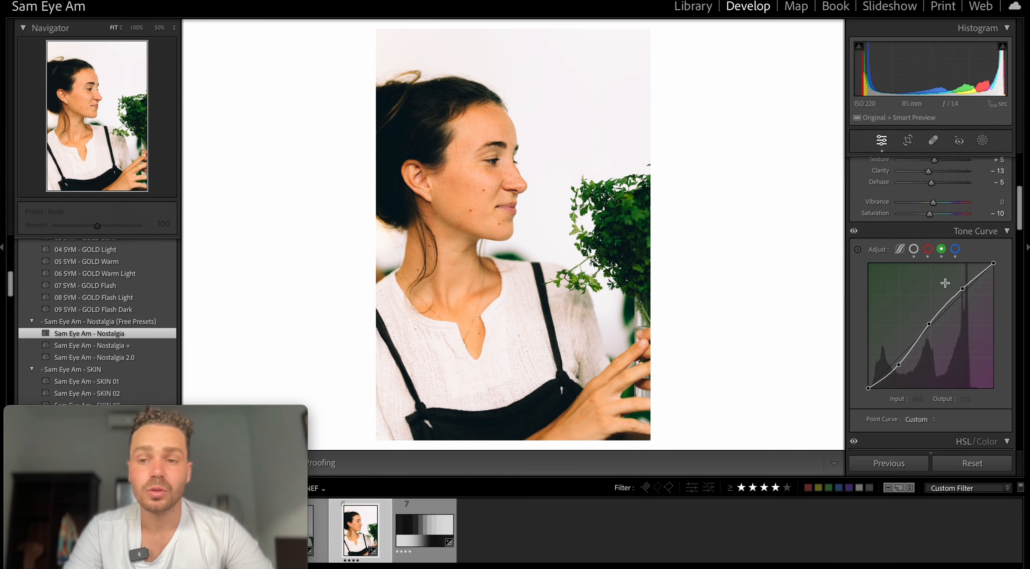
click(914, 249)
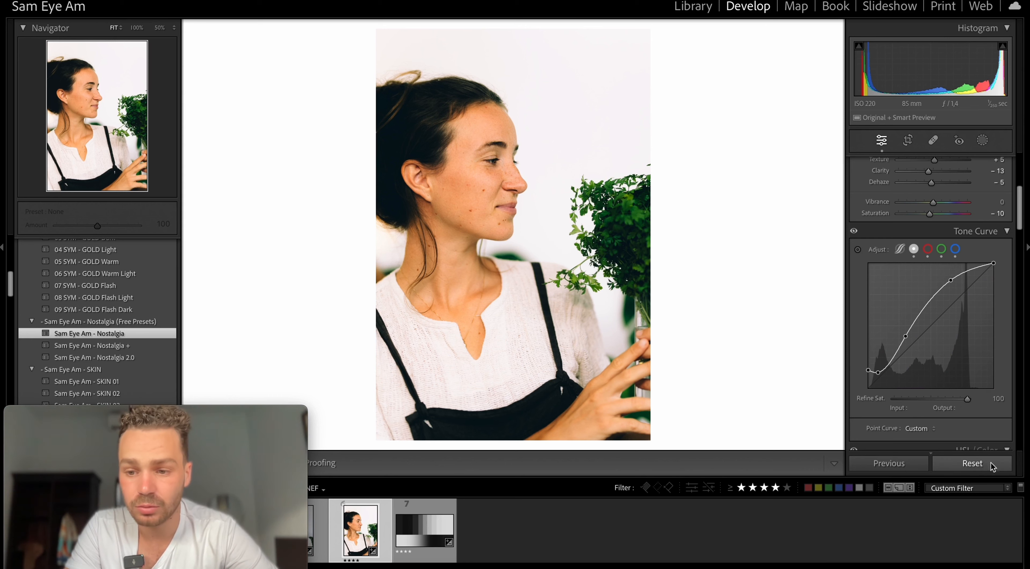
Step: Reset all edits on the portrait and raise its exposure to +1.30
click(977, 460)
scroll(927, 270, up, 5)
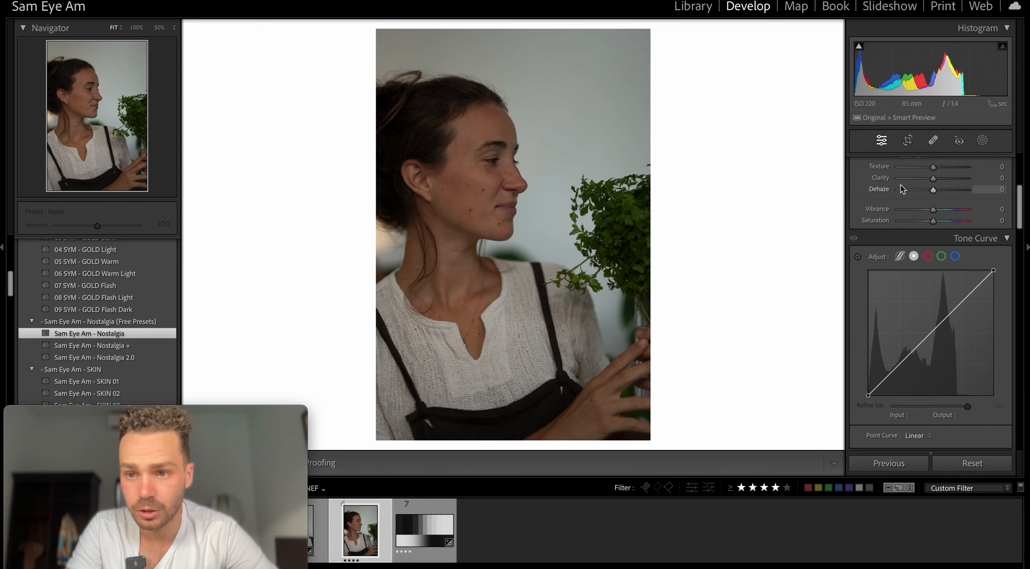
drag(935, 254, 944, 254)
Step: Try the Auto white balance on the portrait, and set a custom one by sampling the white blouse
click(972, 195)
click(969, 206)
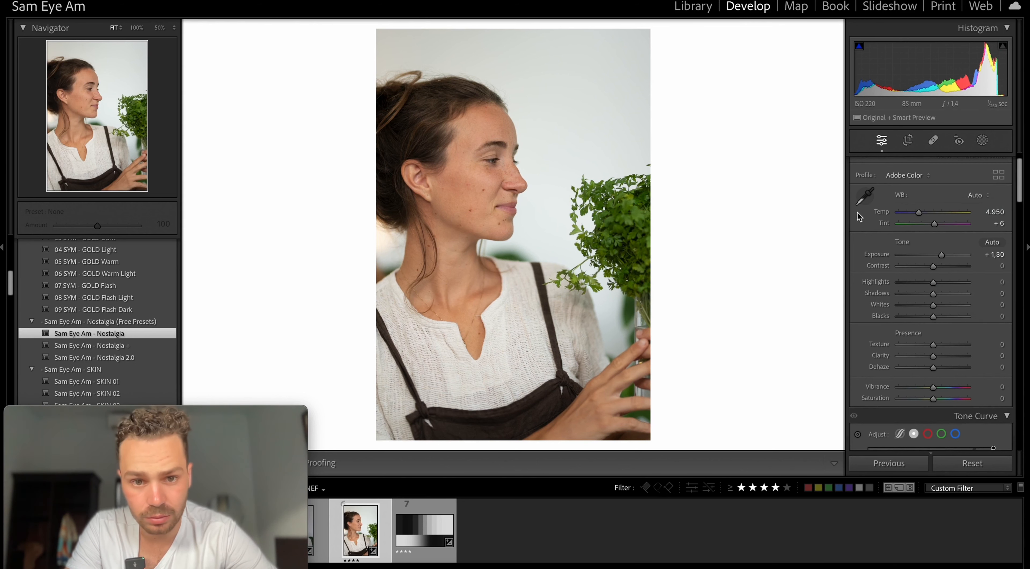
click(864, 196)
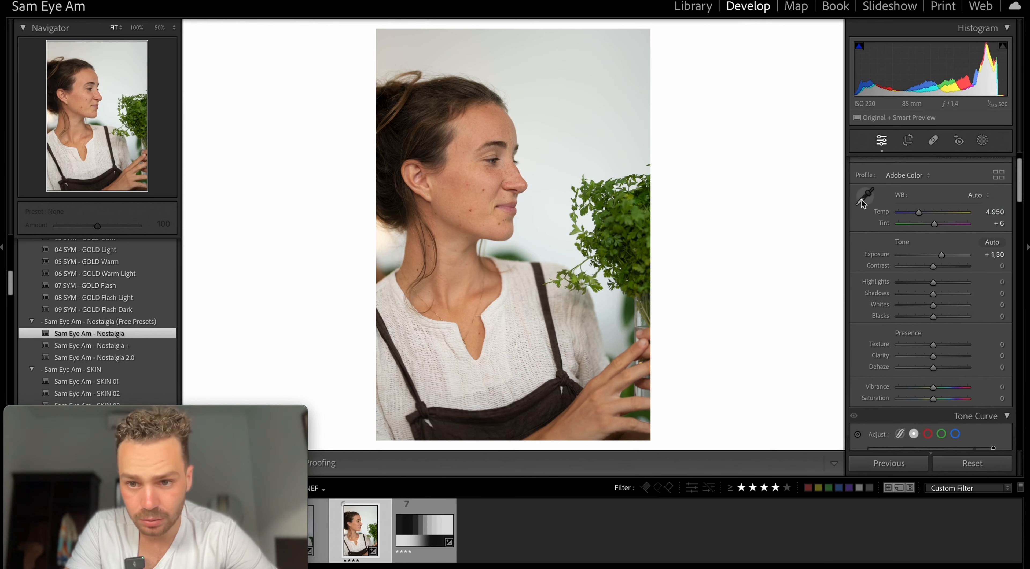
click(498, 341)
Step: Try raising the red channel curve's highlights to input 172, output 191, and undo the change
scroll(920, 328, down, 4)
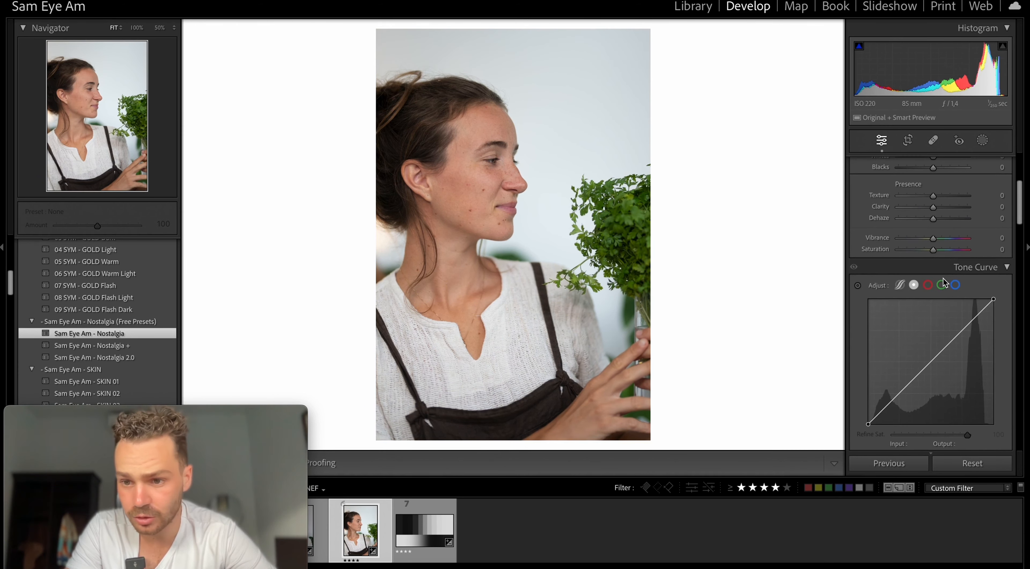
click(928, 284)
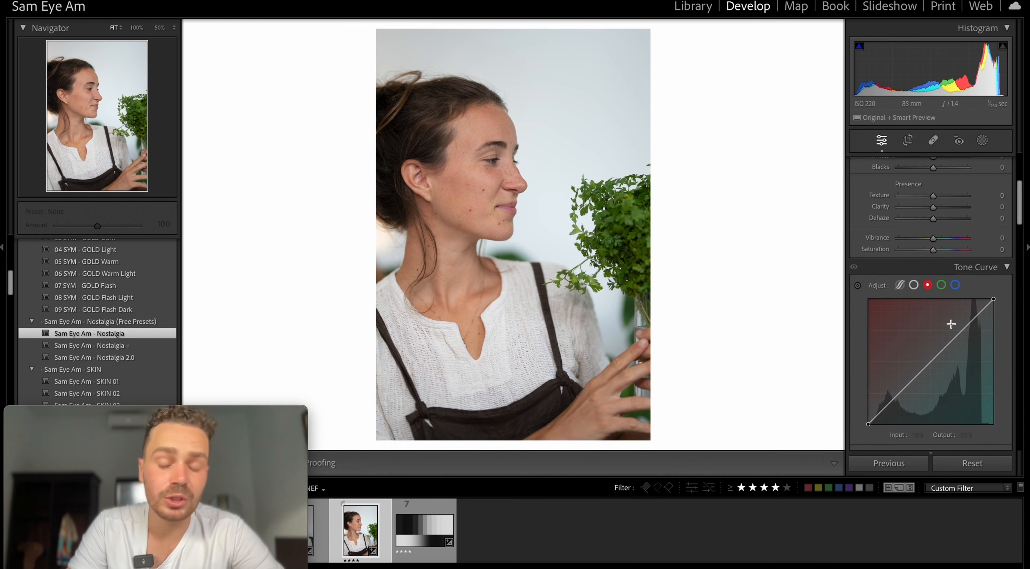
drag(955, 333, 952, 329)
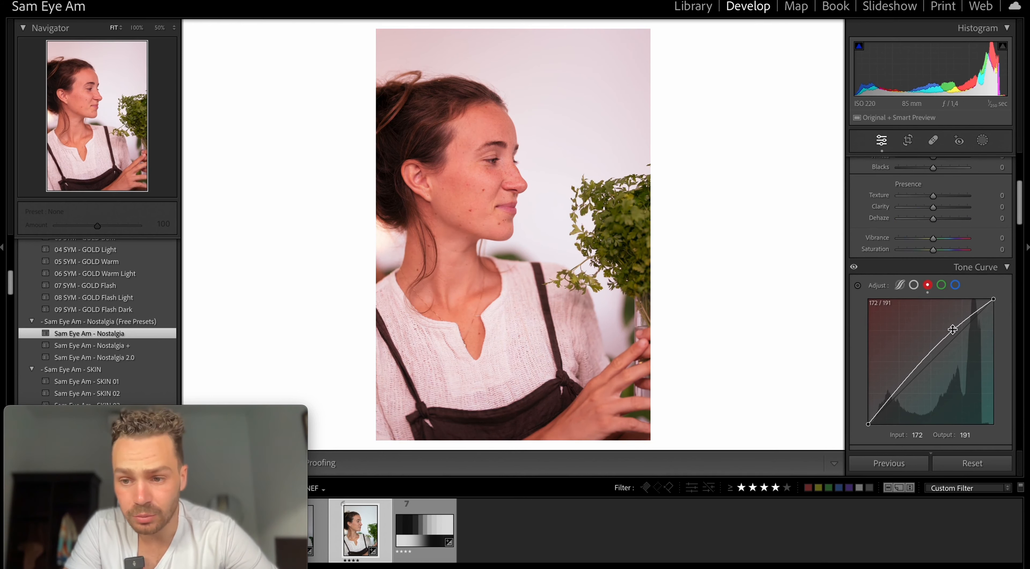
key(super+z)
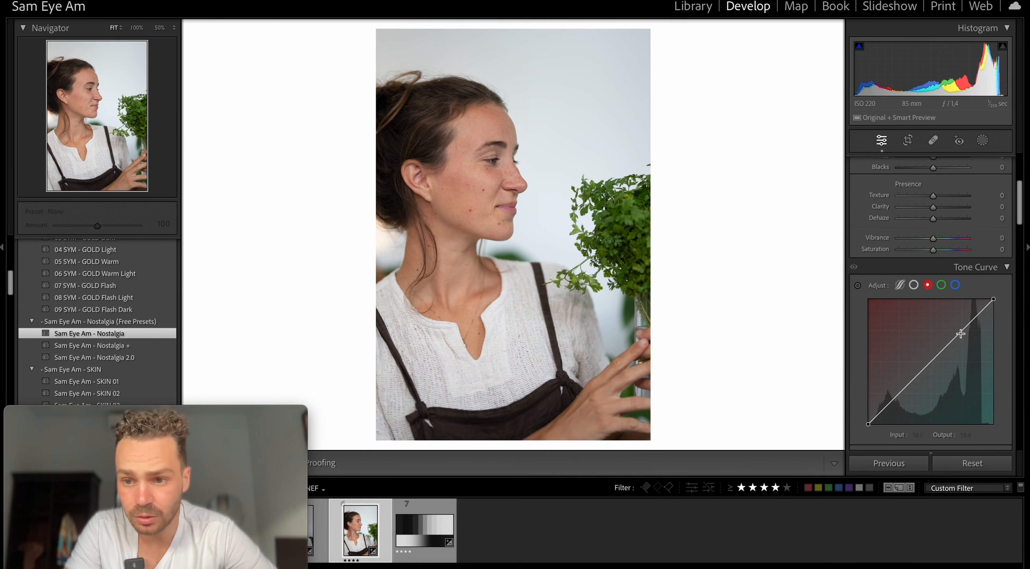
Step: Shape the red curve into an S with points at input 191, output 203; input 125, output 129; and input 62, output 51
drag(960, 332, 962, 324)
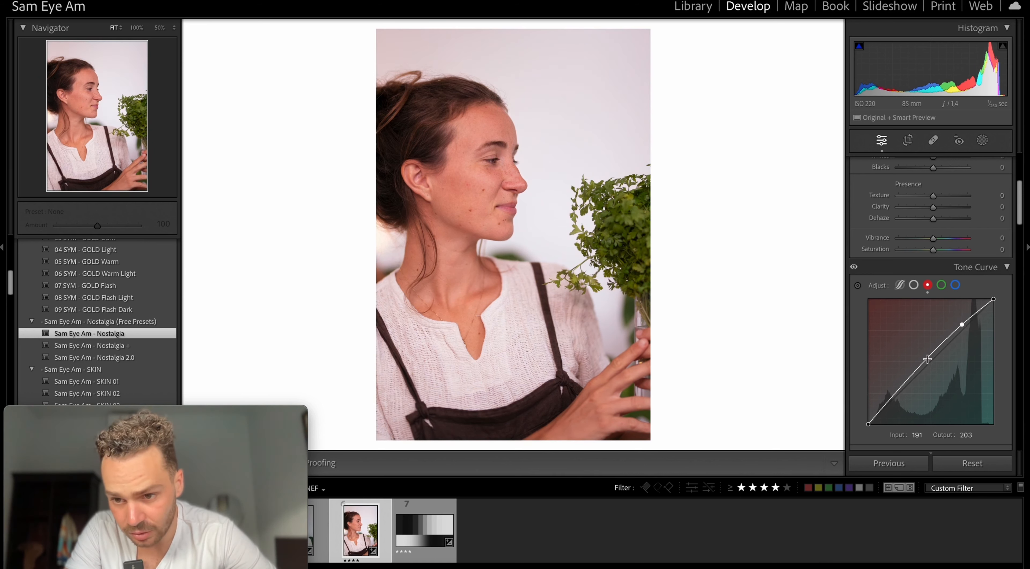
drag(927, 359, 929, 361)
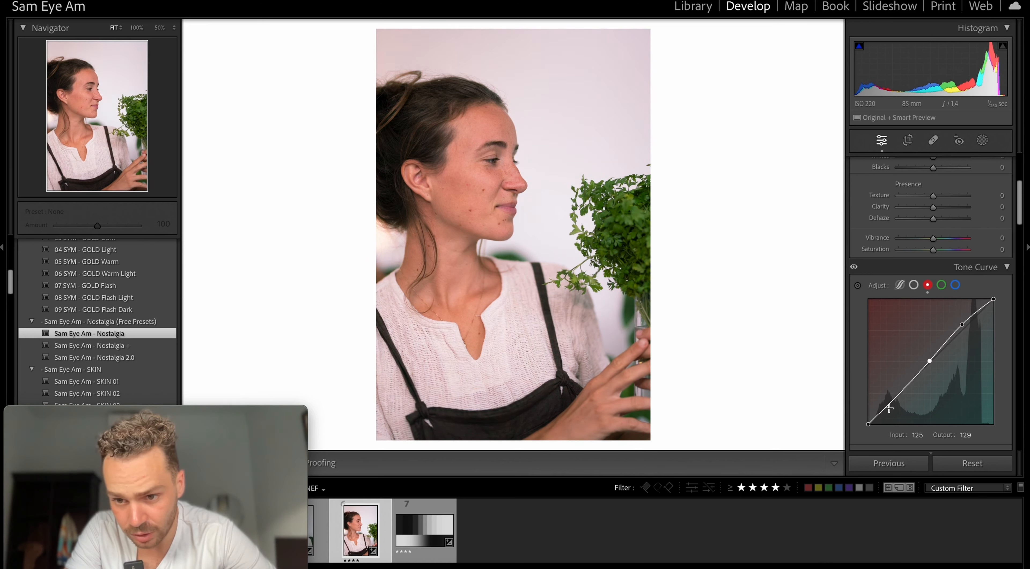
drag(888, 408, 898, 398)
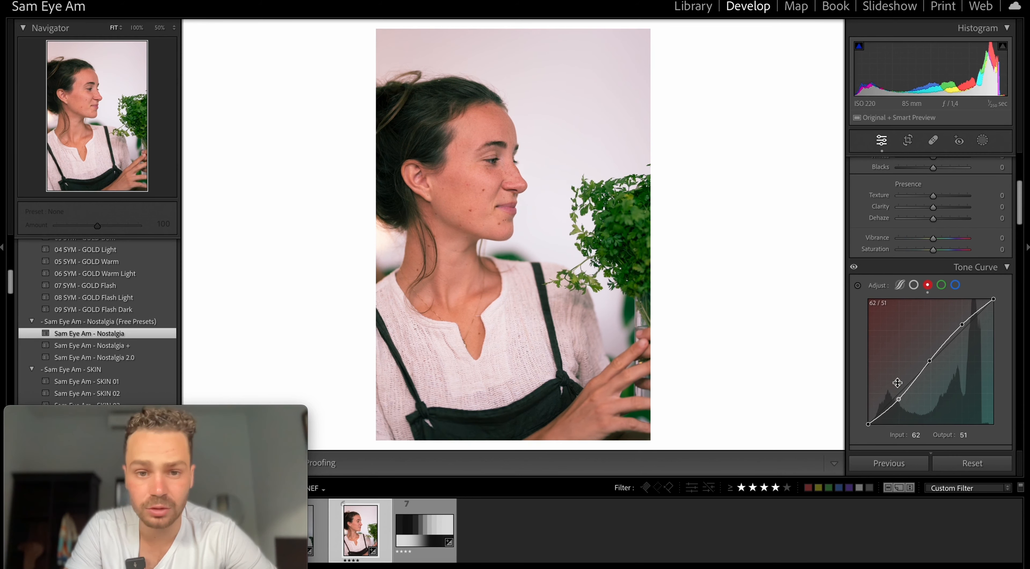
Step: Shape the green curve into an S with points at input 193, output 200; input 127, output 129; and input 63, output 49
click(941, 285)
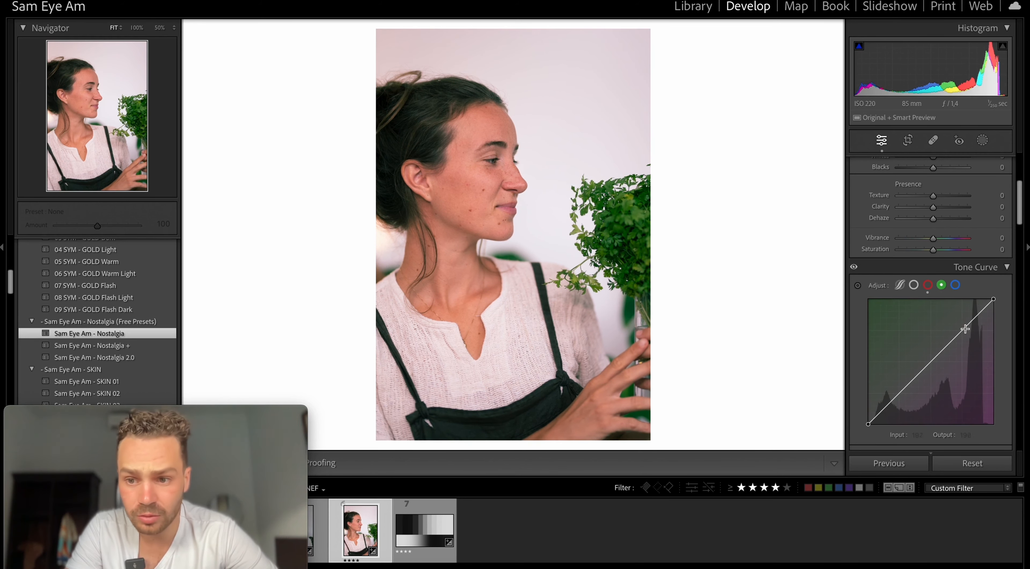
drag(965, 328, 963, 326)
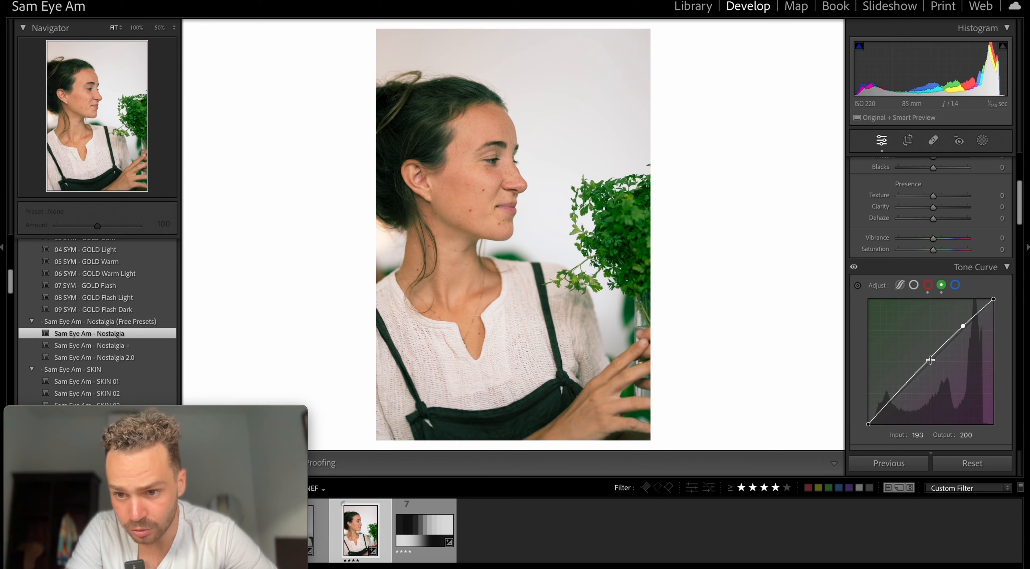
drag(930, 360, 931, 362)
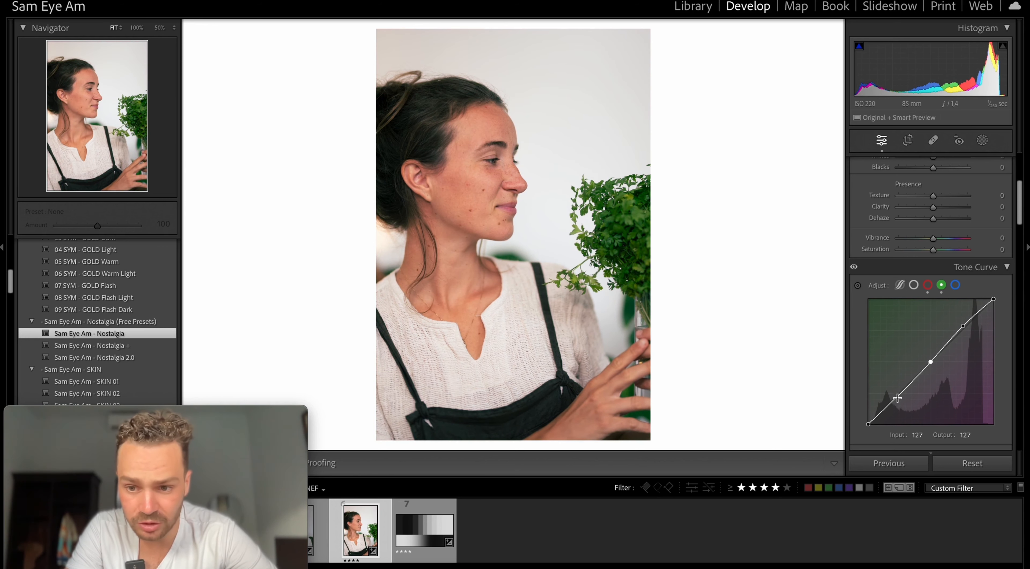
drag(898, 393, 898, 401)
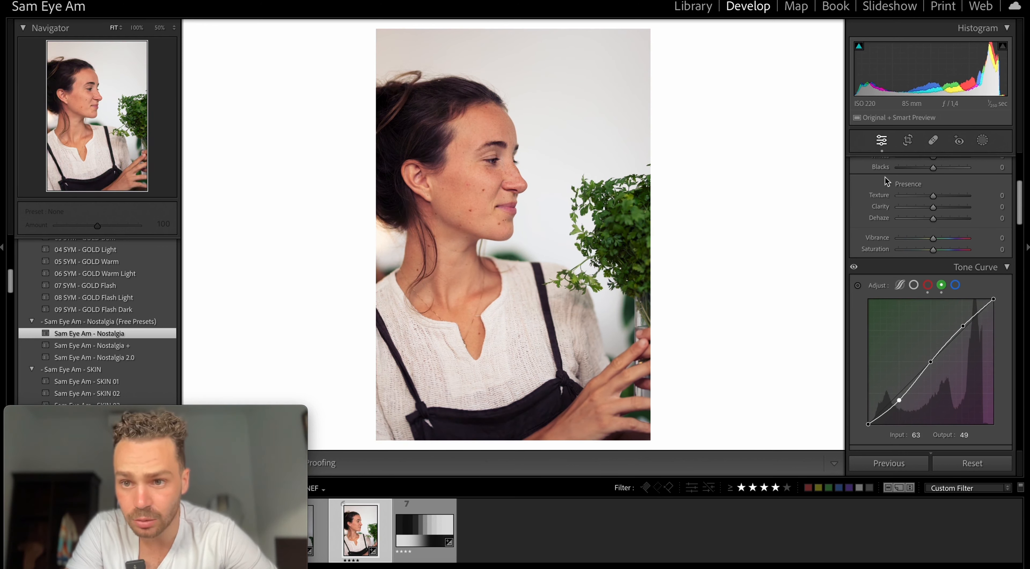
click(930, 362)
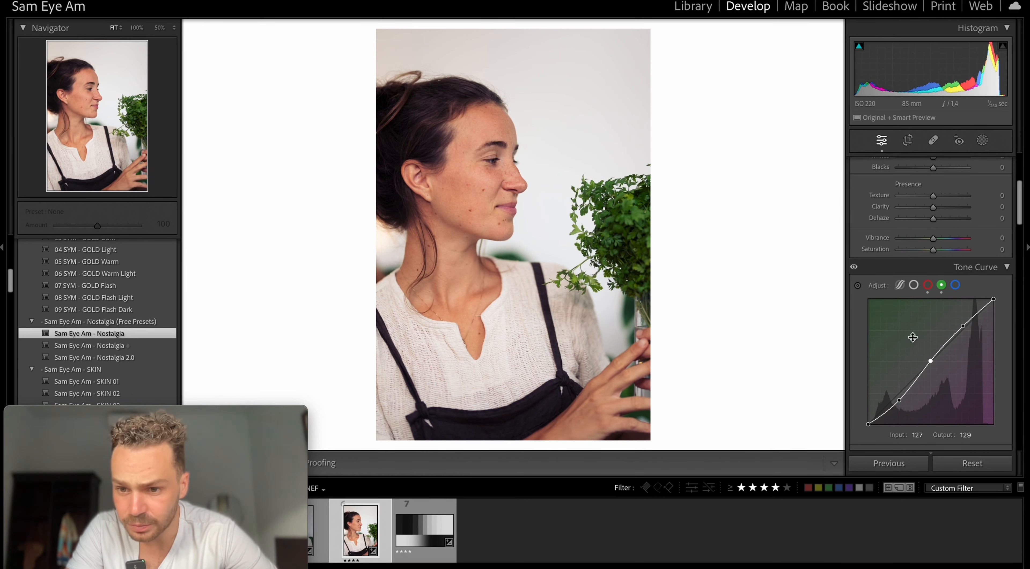
Step: Shape the blue curve into an S with highlights at input 189, output 200, a near-neutral midpoint, and shadows at input 64, output 49
click(955, 284)
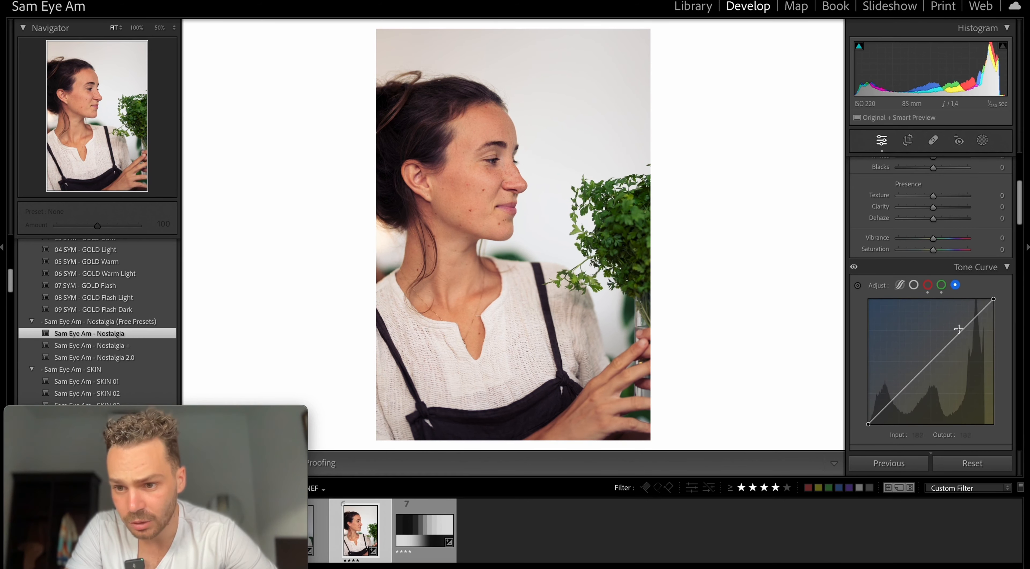
drag(961, 331, 961, 327)
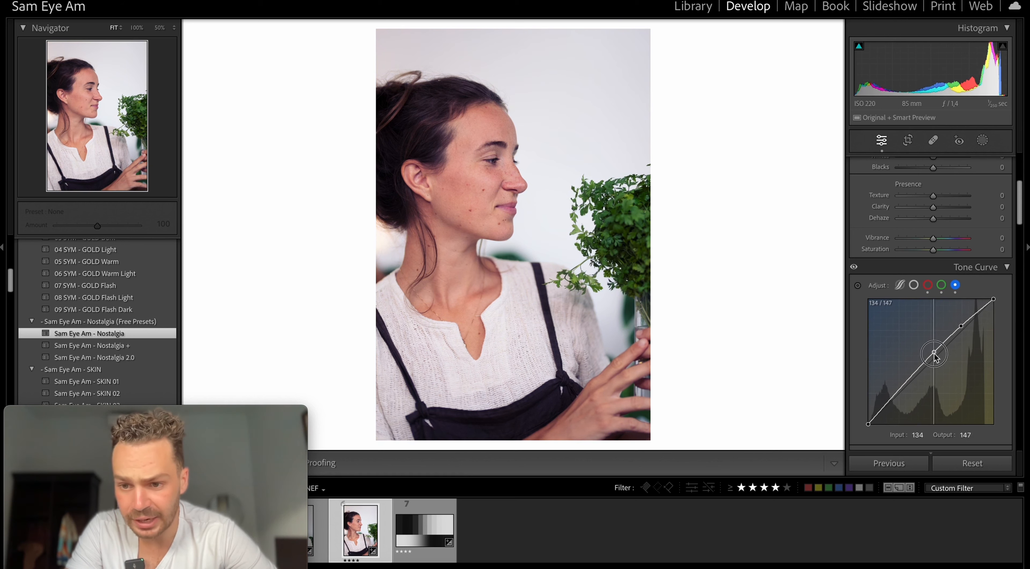
drag(929, 361, 930, 363)
drag(898, 396, 898, 401)
scroll(899, 376, up, 2)
scroll(898, 377, down, 2)
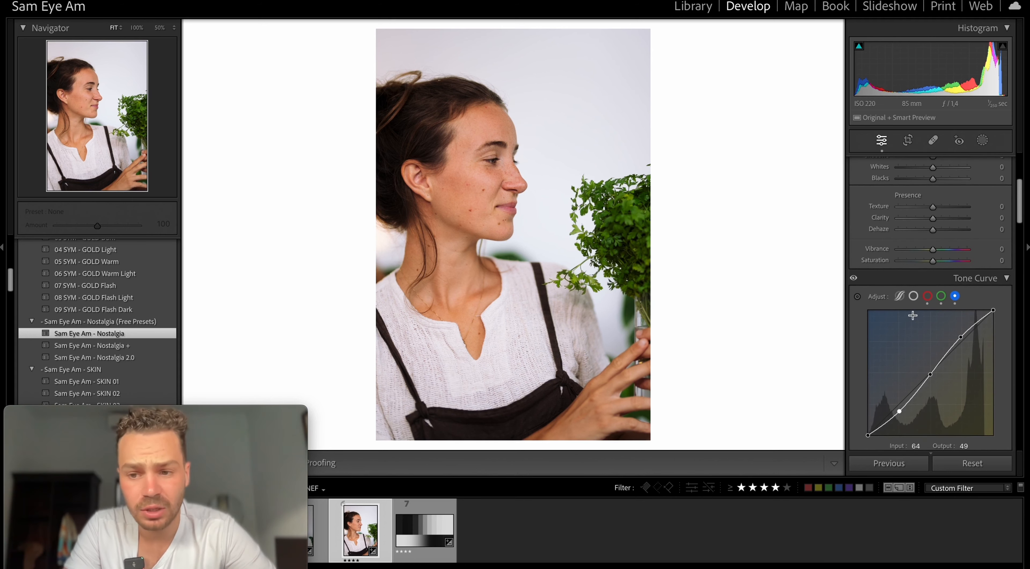
Step: Raise the blue curve's highlight point to input 189, output 202
scroll(913, 316, down, 15)
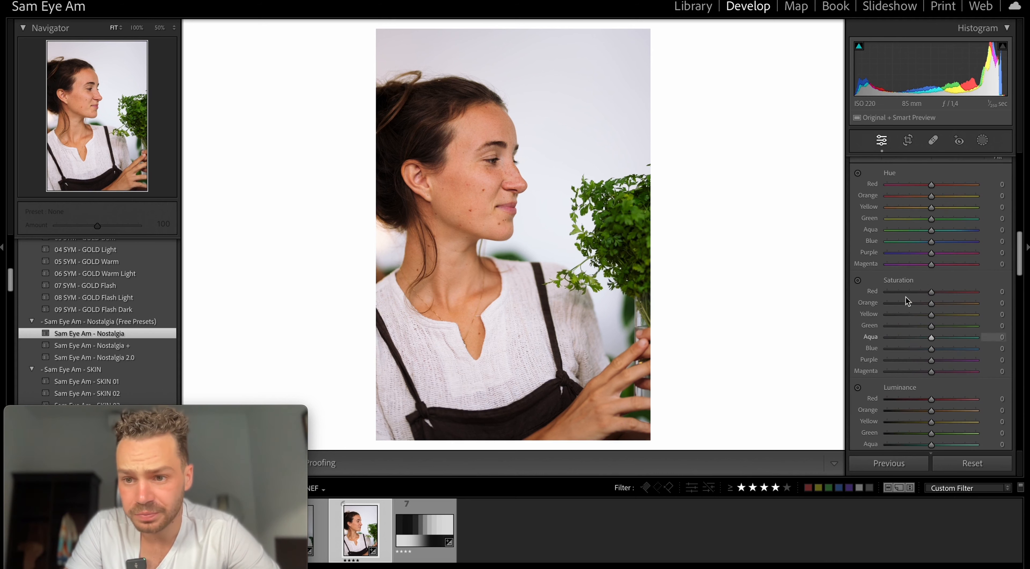
scroll(920, 316, up, 4)
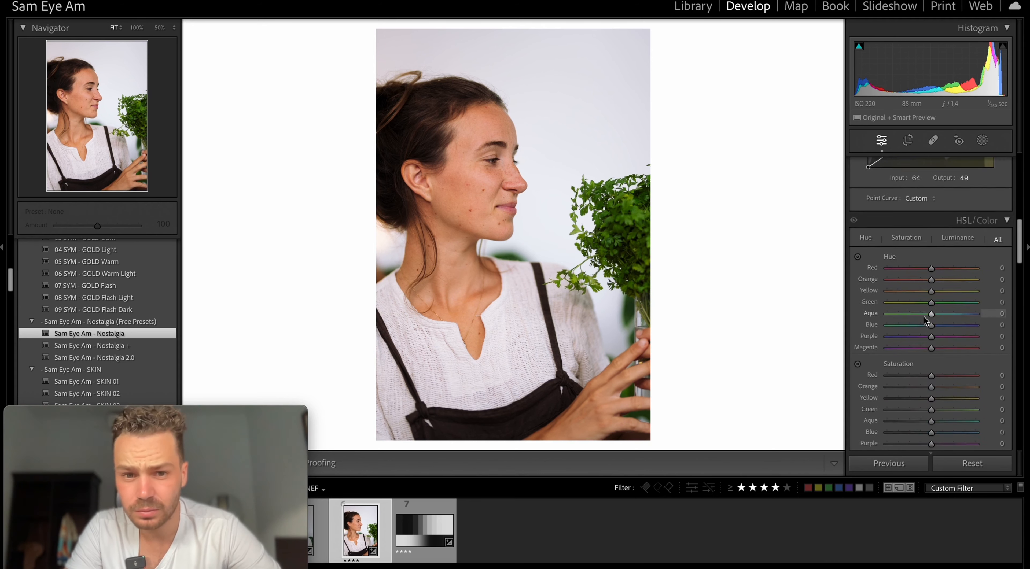
scroll(924, 319, up, 8)
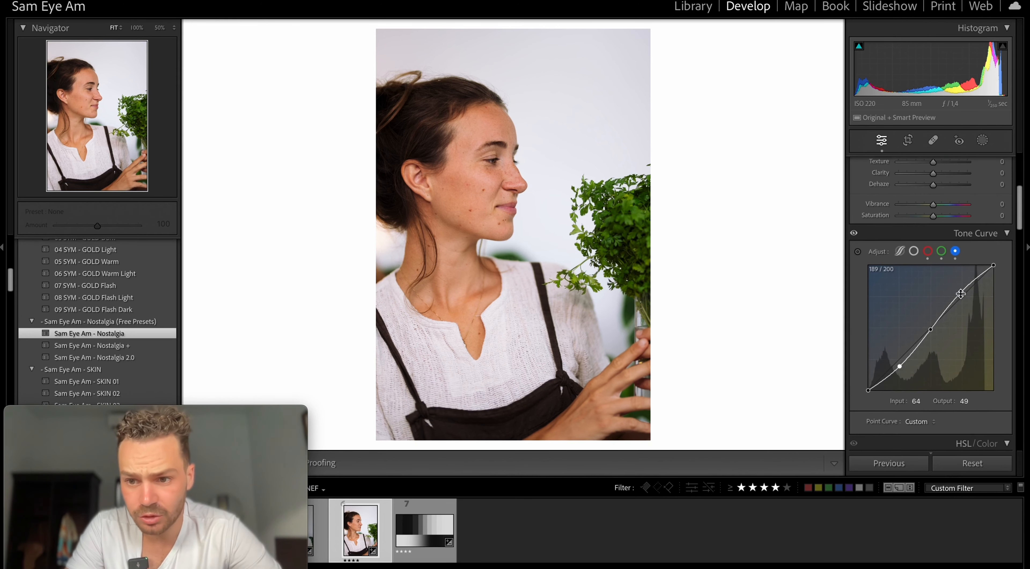
drag(961, 294, 961, 290)
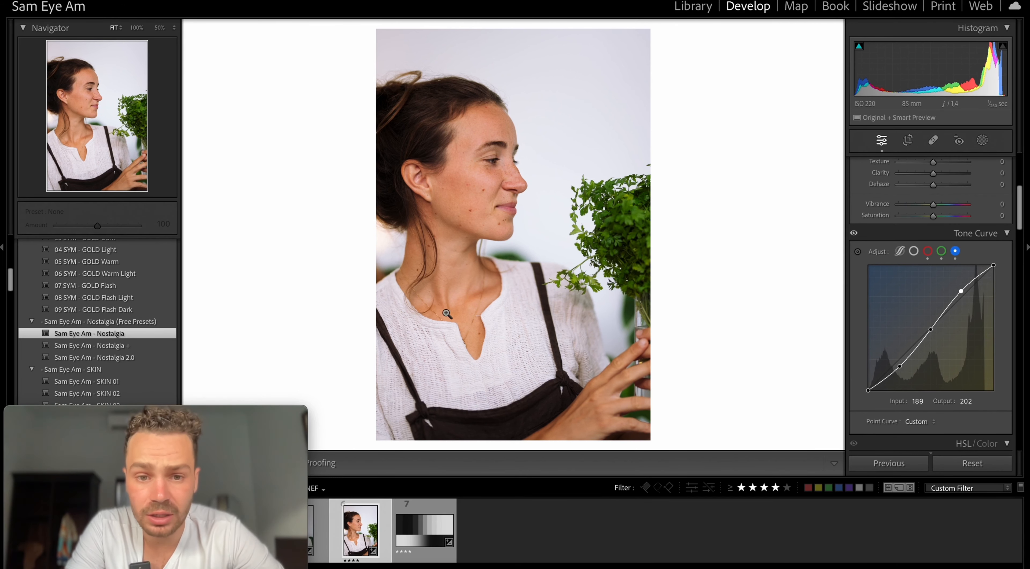
Step: Raise the green curve's midpoint to input 130, output 134
click(941, 251)
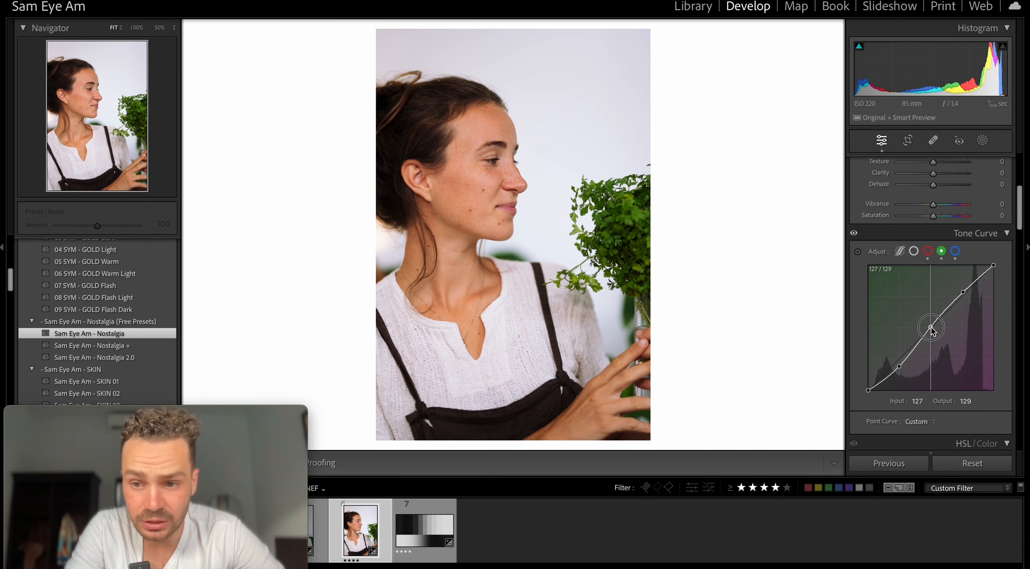
drag(931, 327, 932, 326)
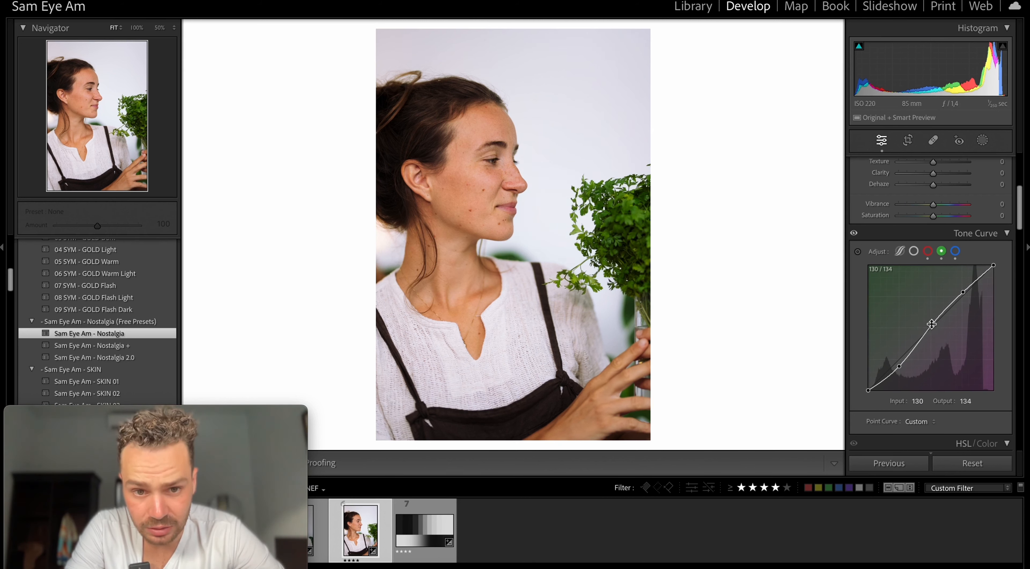
click(927, 251)
Step: Set the blue curve's highlight point to input 191, output 199, and its shadow point to input 65, output 42
click(955, 251)
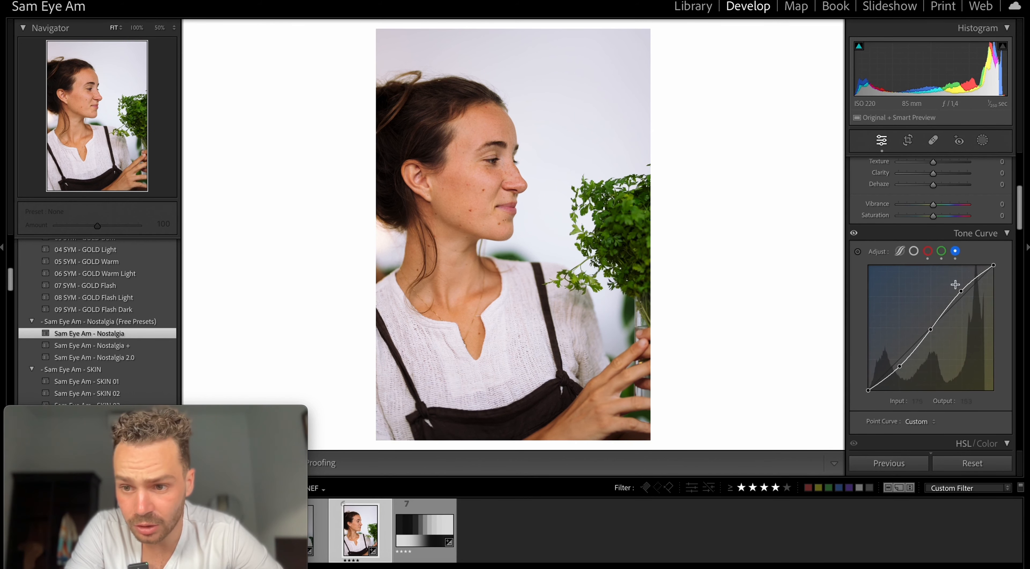
drag(961, 298, 963, 295)
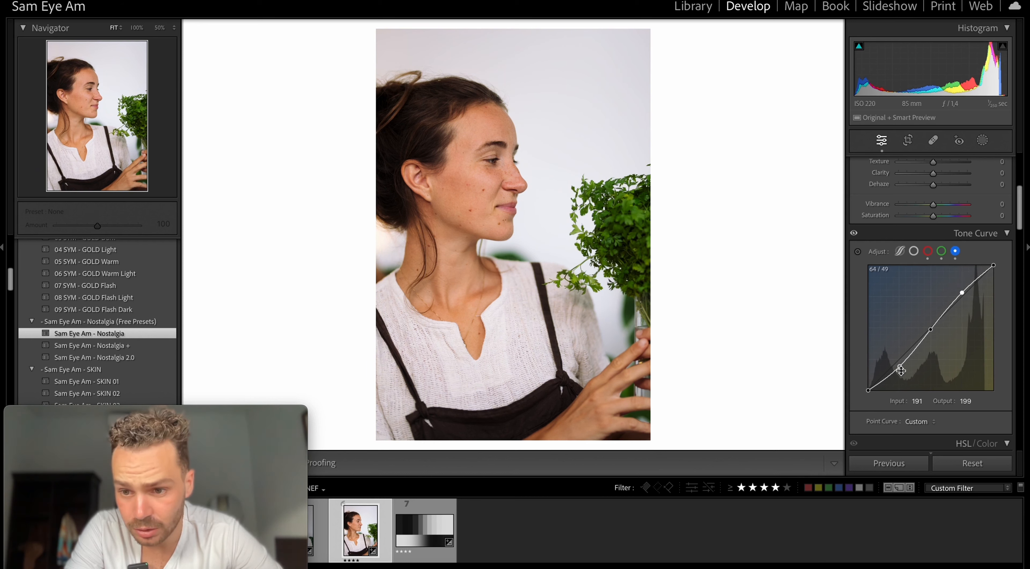
drag(901, 370, 899, 370)
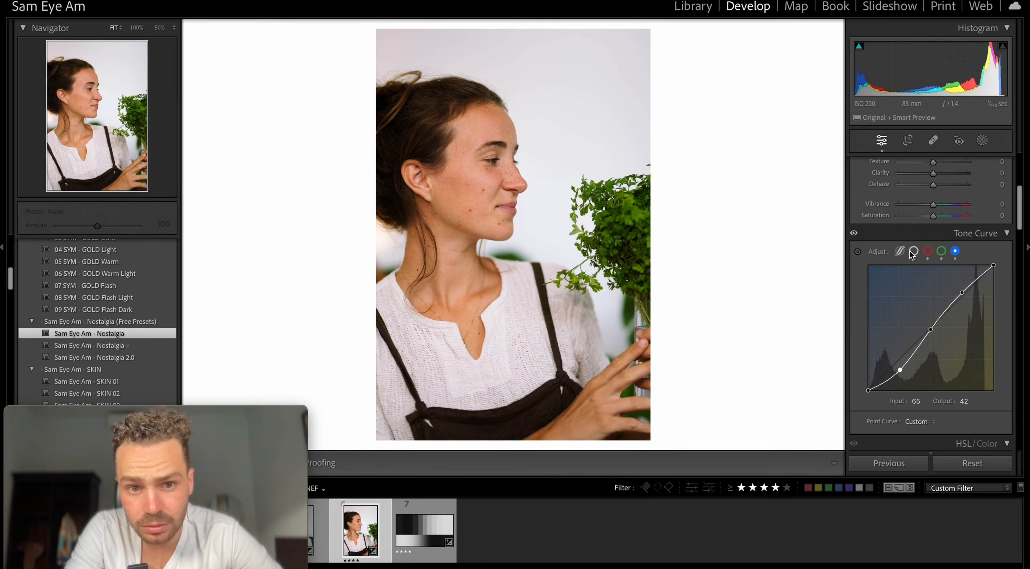
Step: Compare the three color channel curves and fine-tune the red and green highlight points to reduce the portrait's pink cast
click(940, 252)
click(928, 251)
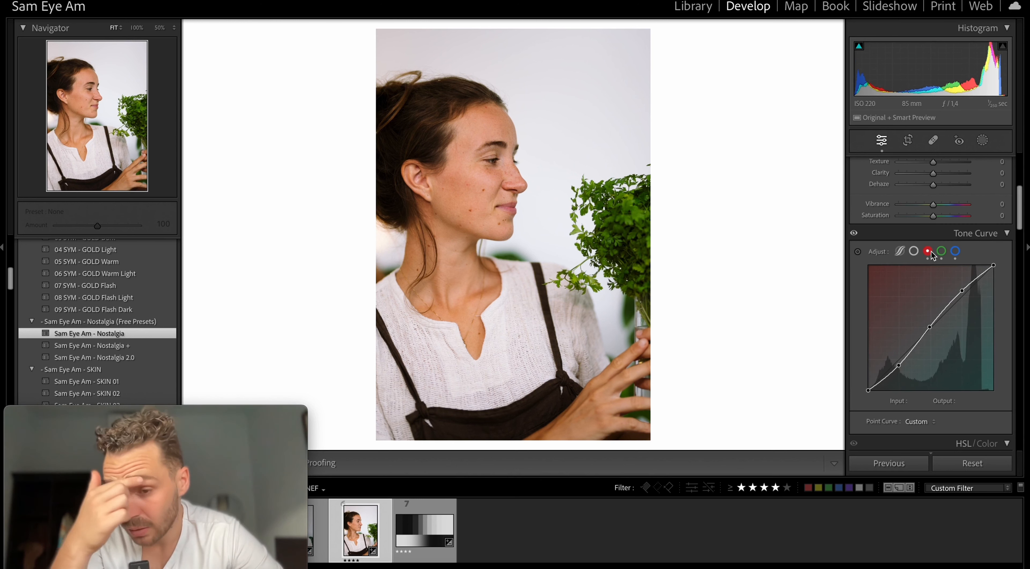
click(954, 252)
click(928, 251)
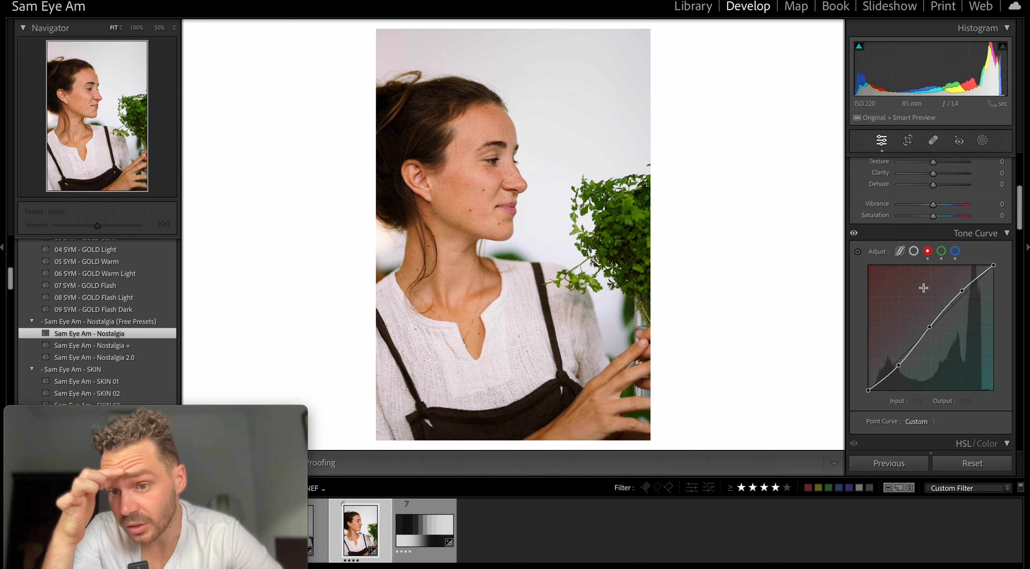
drag(964, 289, 961, 292)
click(941, 252)
click(929, 251)
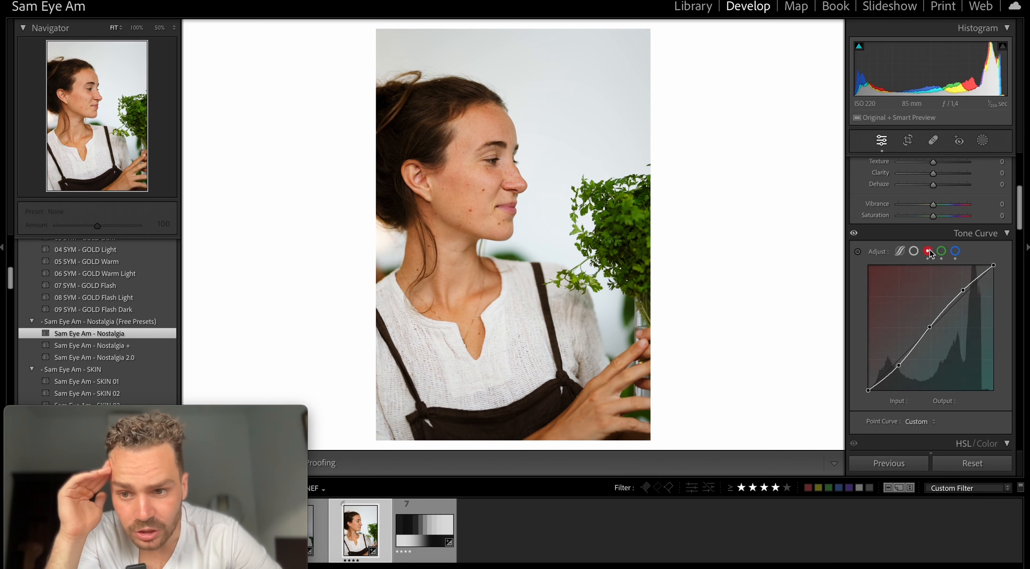
Step: Try moving the red curve's shadow point, undo that change, and slightly adjust the red midpoint instead
drag(900, 364, 901, 365)
key(ctrl+z)
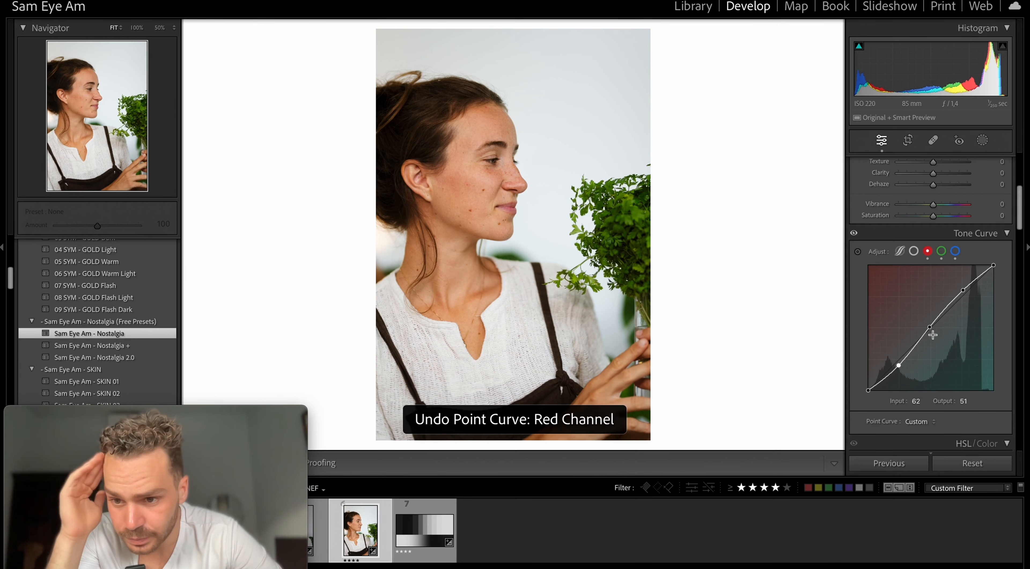
drag(931, 328, 932, 326)
click(942, 252)
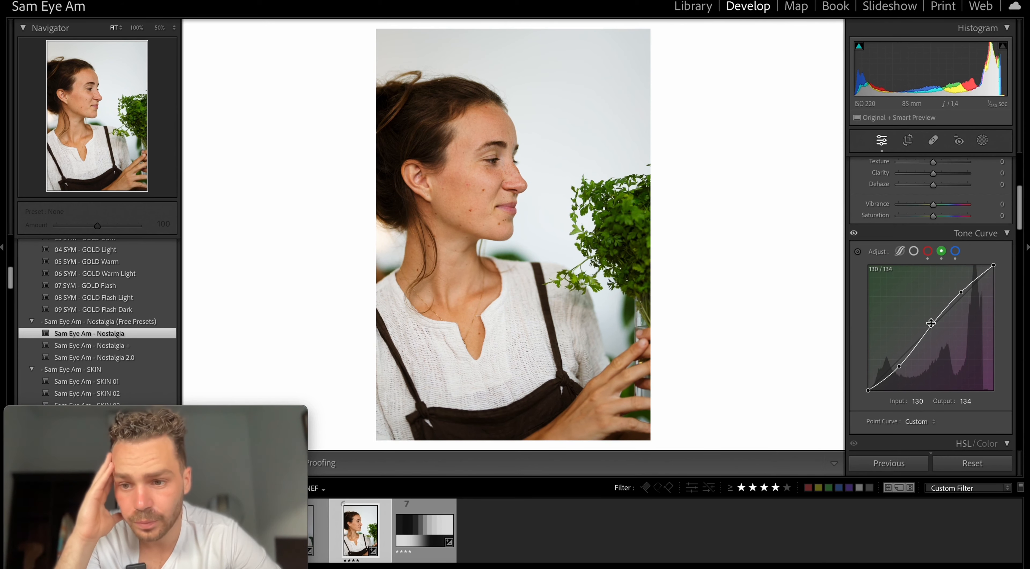
Step: Set the portrait's Texture to +8 and Clarity to −16
scroll(928, 312, up, 3)
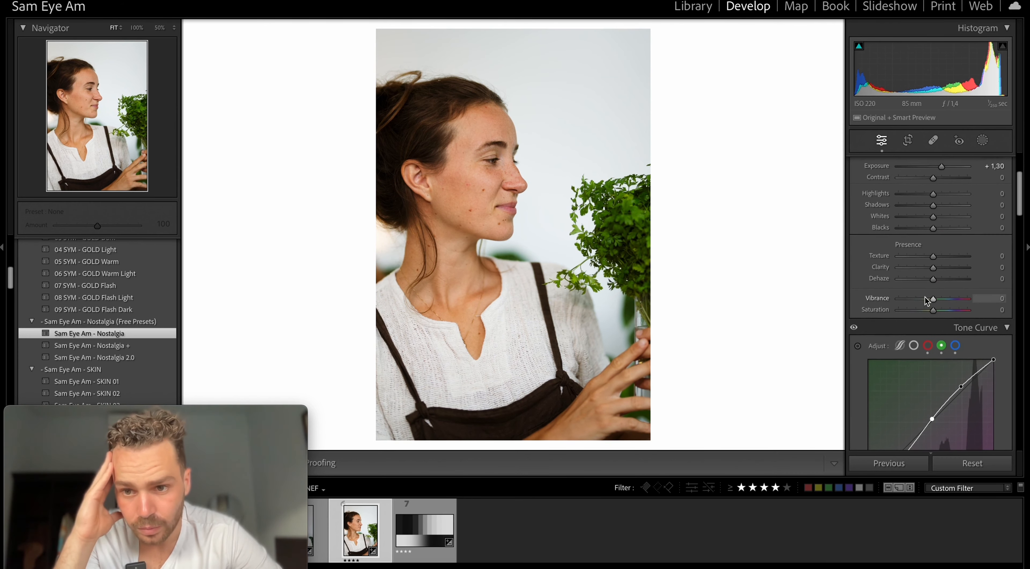
drag(933, 267, 928, 267)
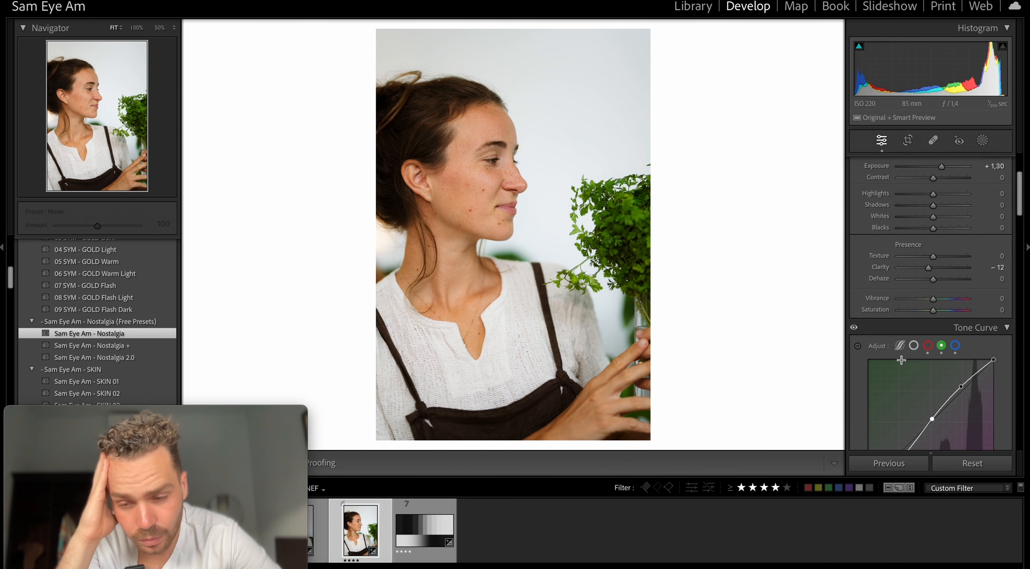
scroll(927, 269, down, 3)
click(955, 252)
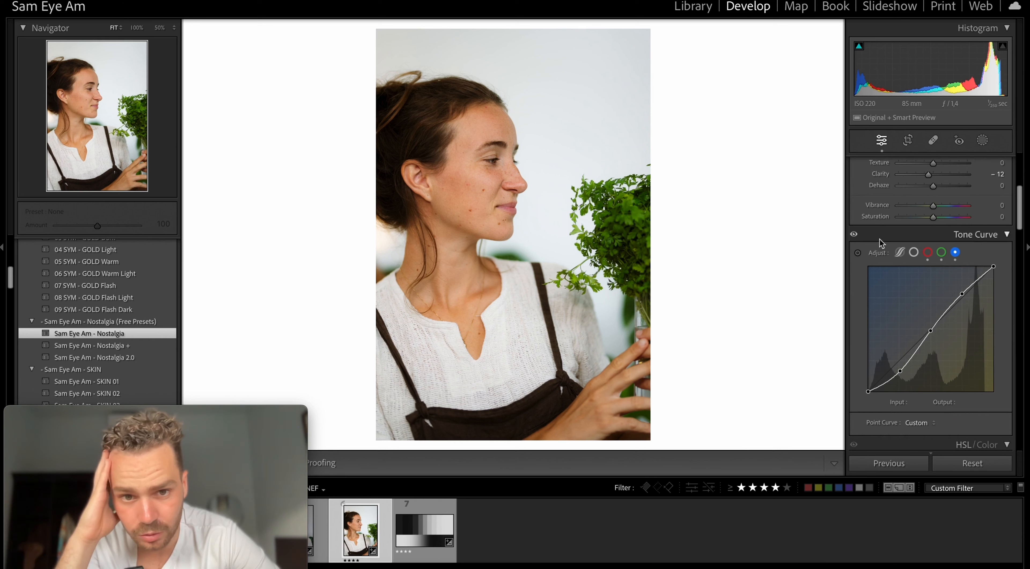
click(936, 164)
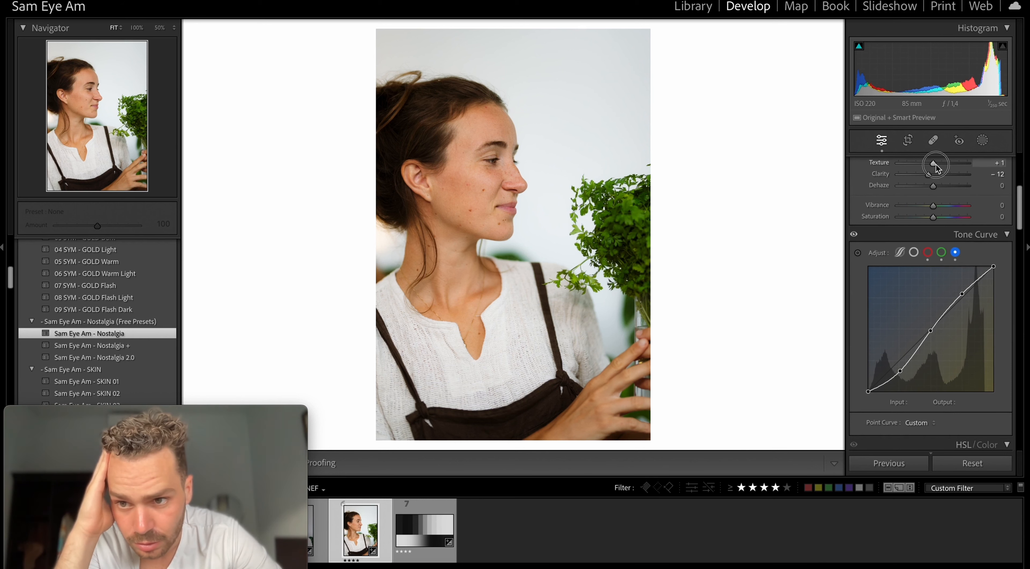
drag(936, 167, 927, 174)
click(935, 163)
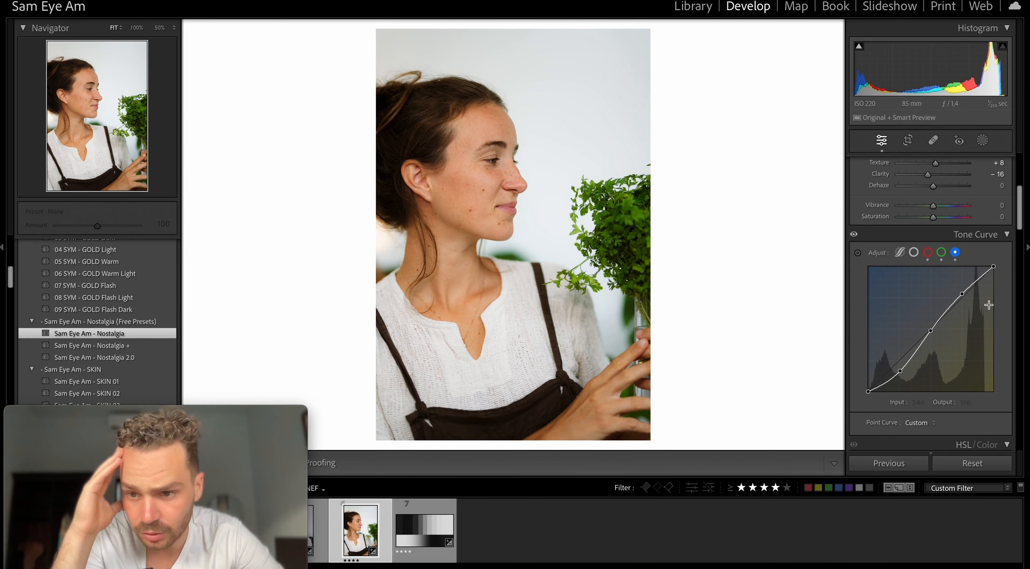
Step: Lower the blue curve's highlight point to input 188, output 194, and set its midpoint to input 130, output 127
click(961, 295)
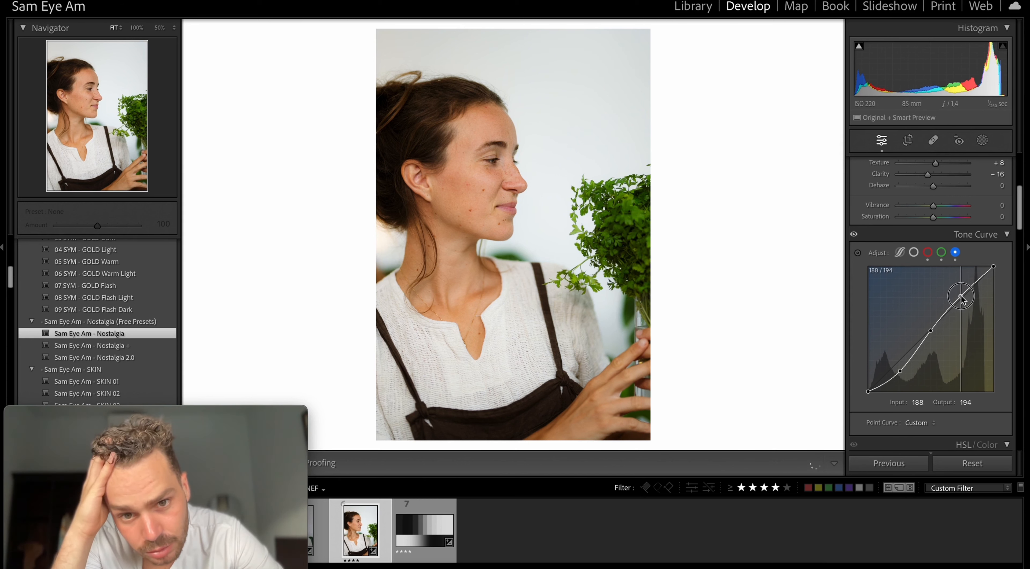
click(931, 328)
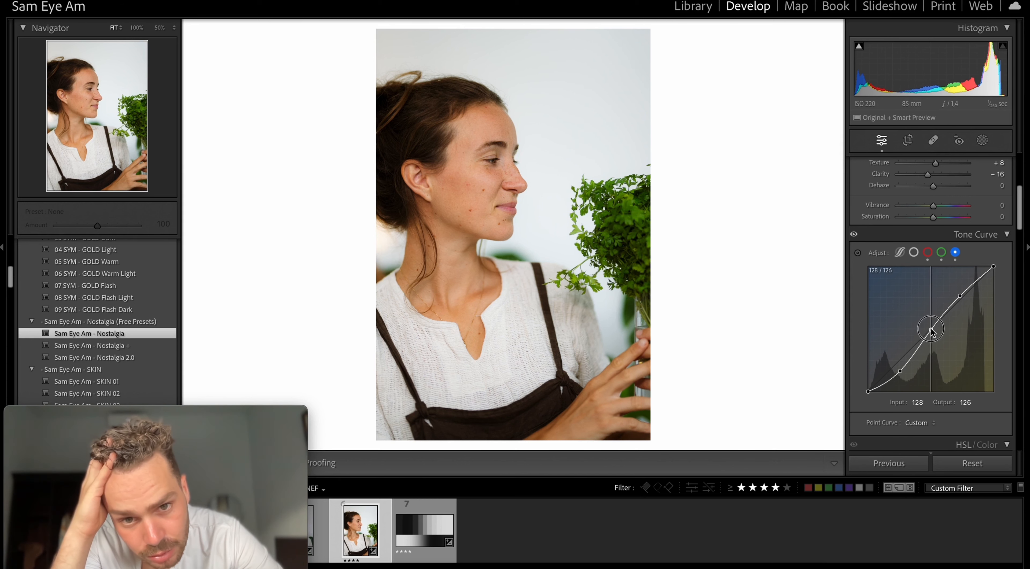
drag(931, 329, 931, 331)
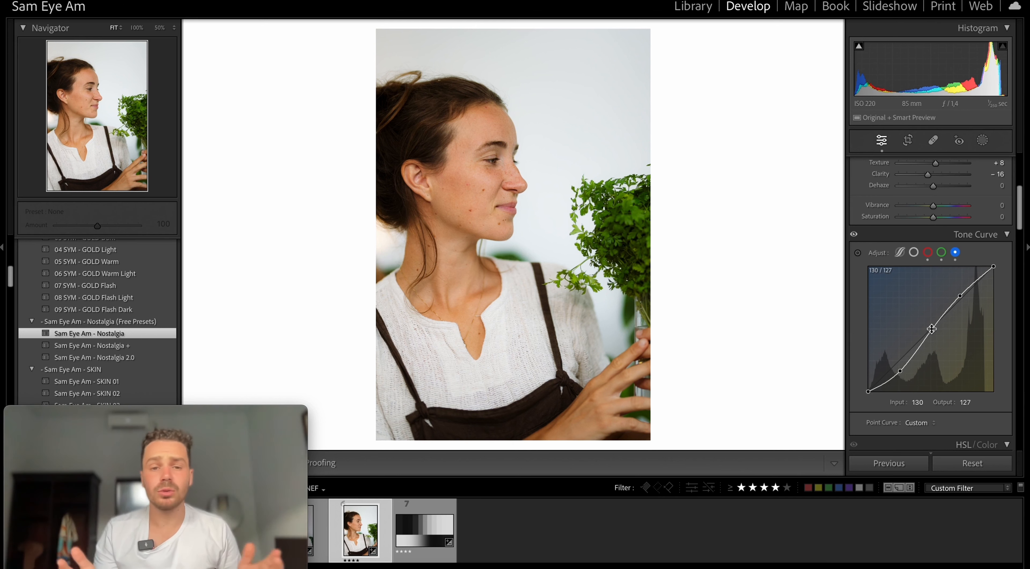
Step: Copy the portrait's develop settings, leaving out exposure, transform, healing, crop and masking
key(super+shift+c)
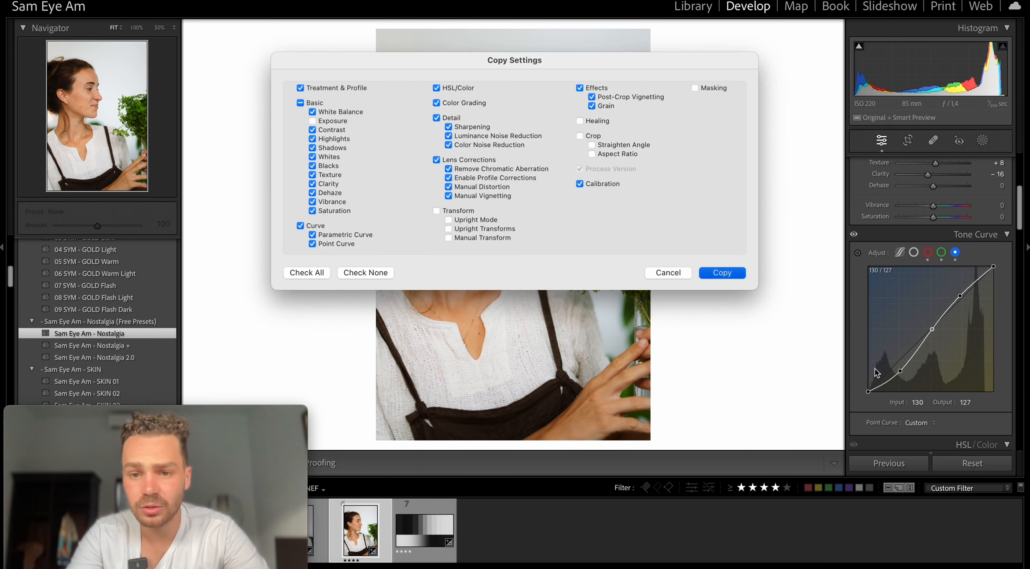
click(723, 272)
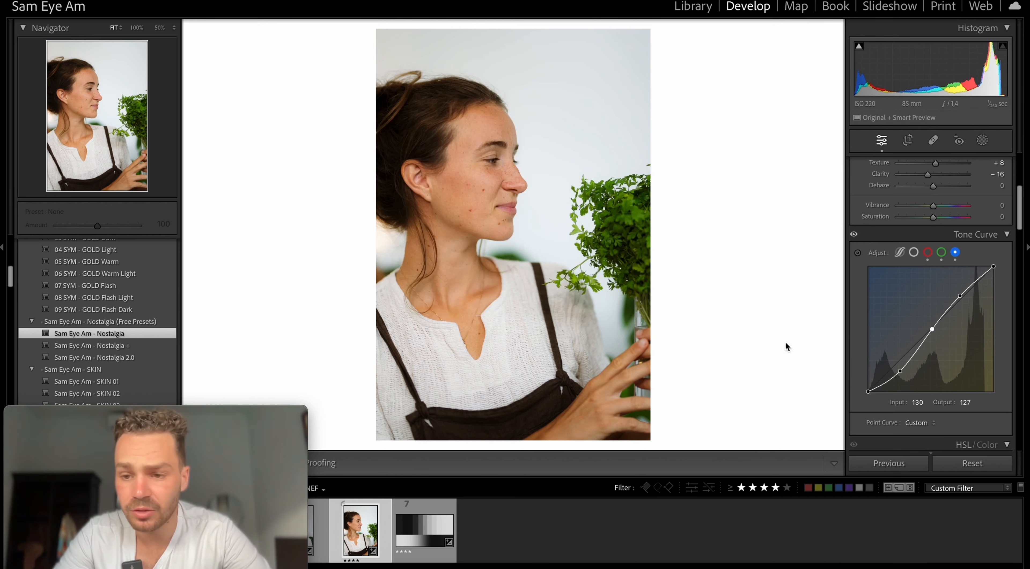
Step: Review the green and red channel tone curves and the HSL color sliders
scroll(941, 330, down, 10)
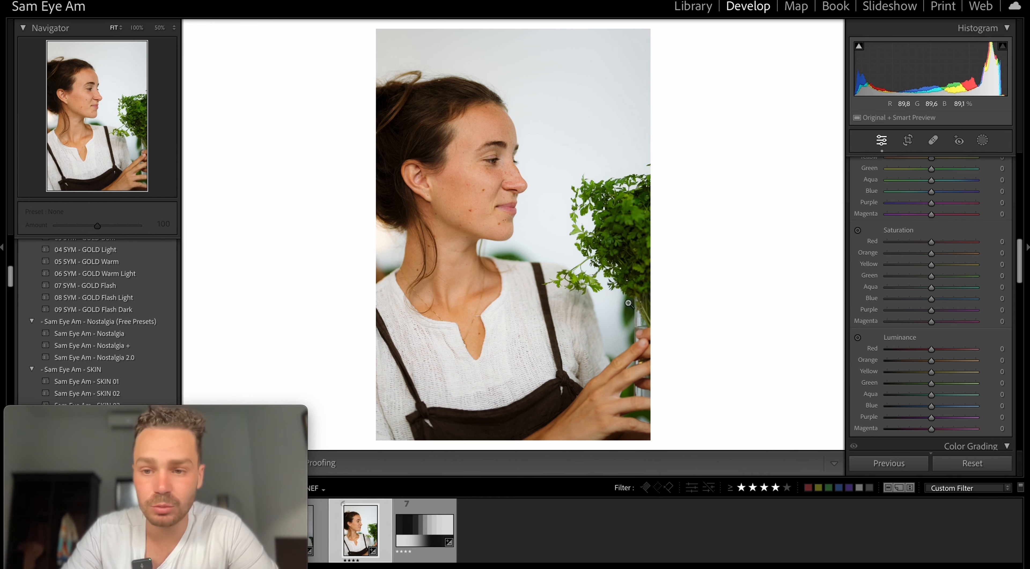
scroll(870, 292, up, 10)
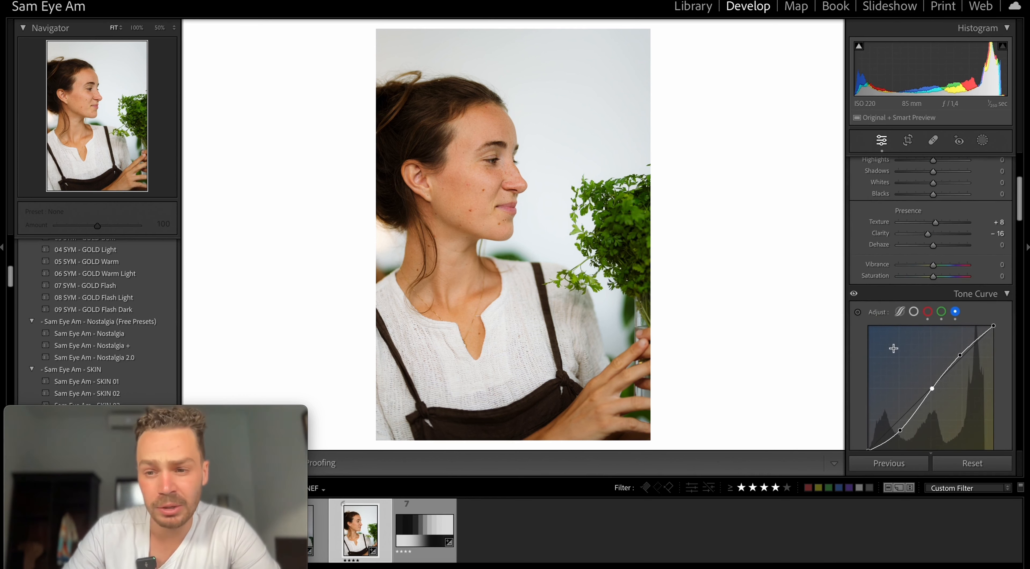
click(942, 313)
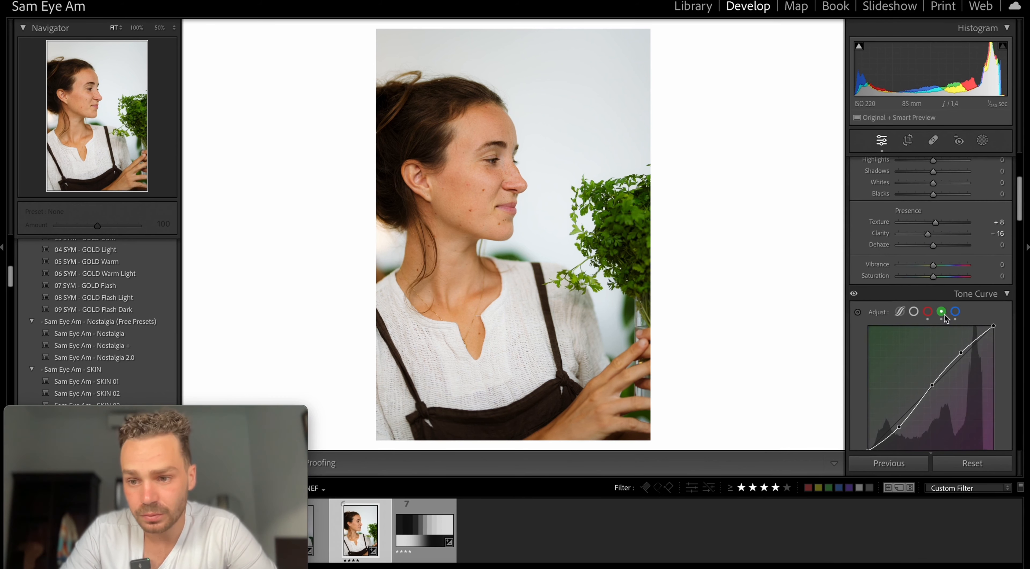
click(928, 312)
scroll(907, 388, down, 10)
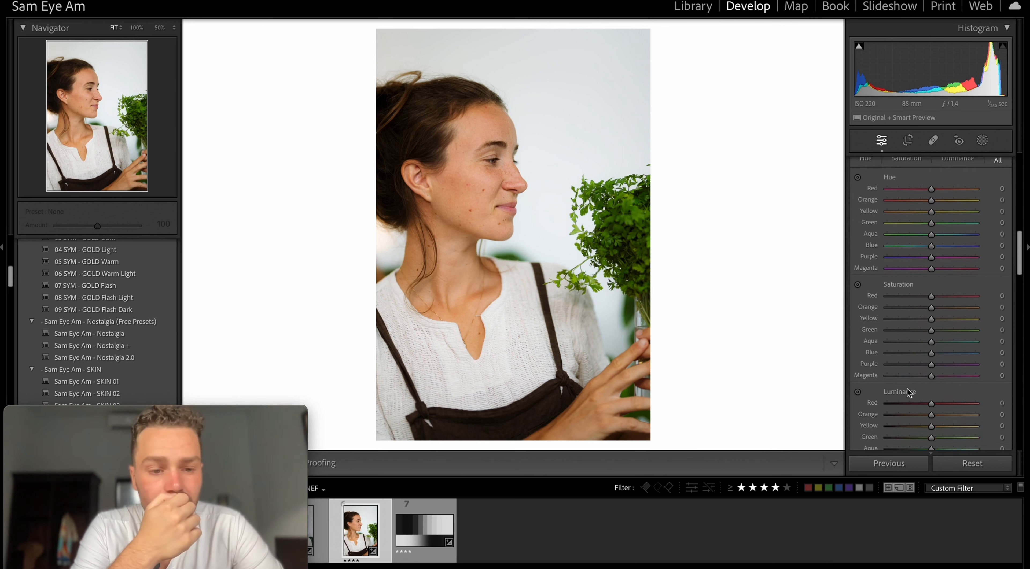
Step: Set the HSL hue values to red −9, green −2, aqua −7 and blue −17
scroll(907, 390, down, 2)
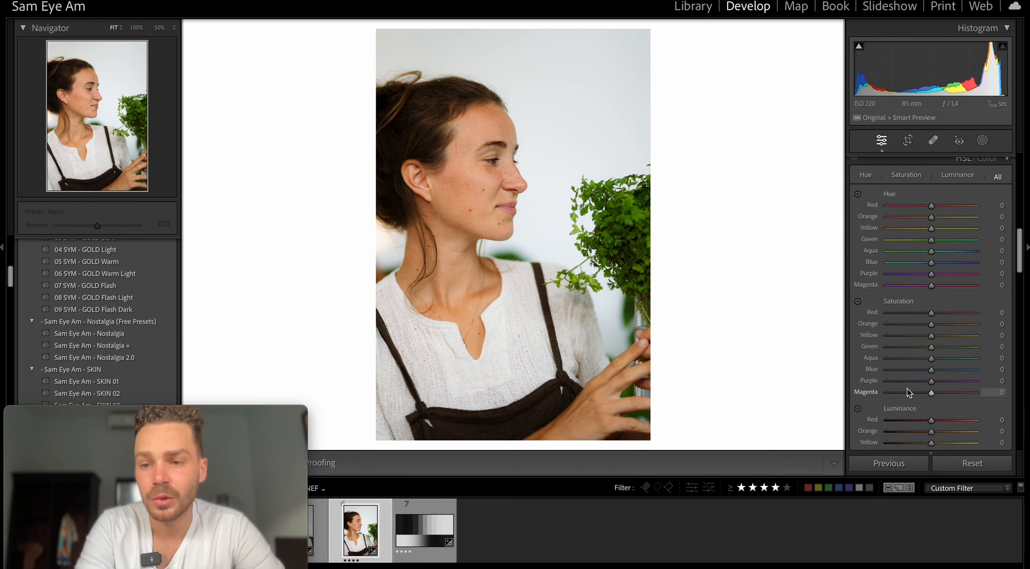
scroll(907, 388, up, 4)
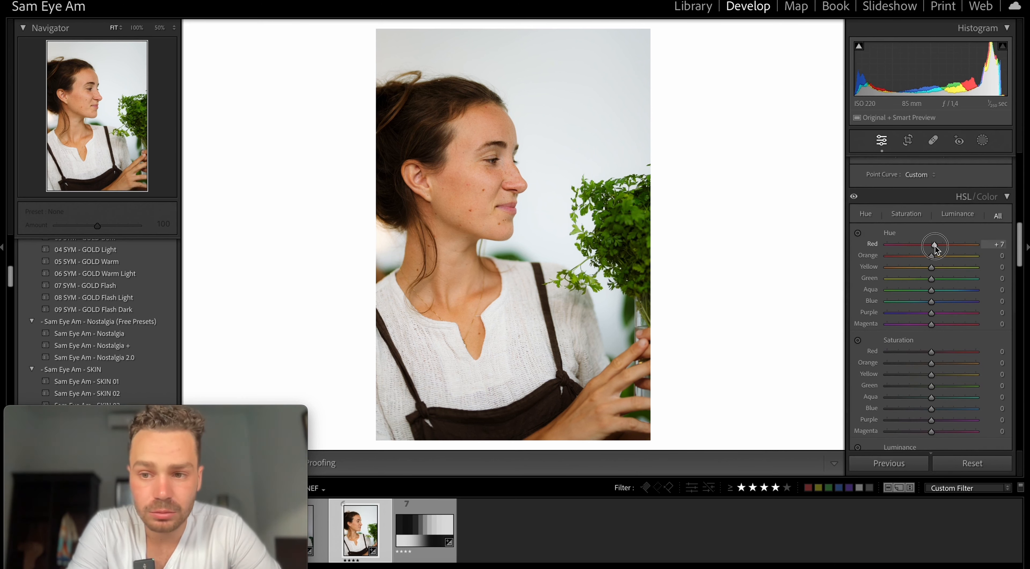
drag(931, 246, 927, 246)
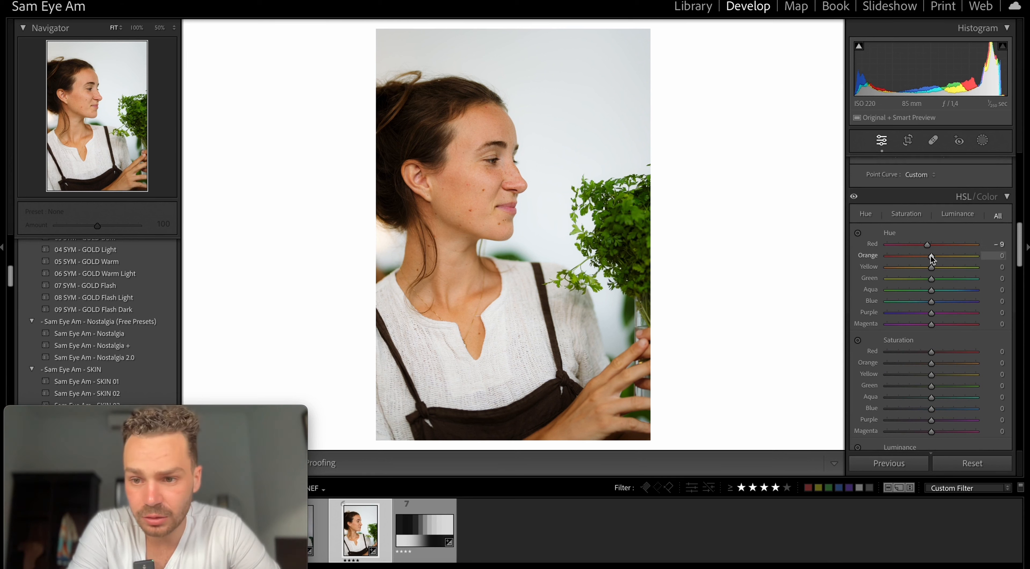
click(926, 245)
click(929, 267)
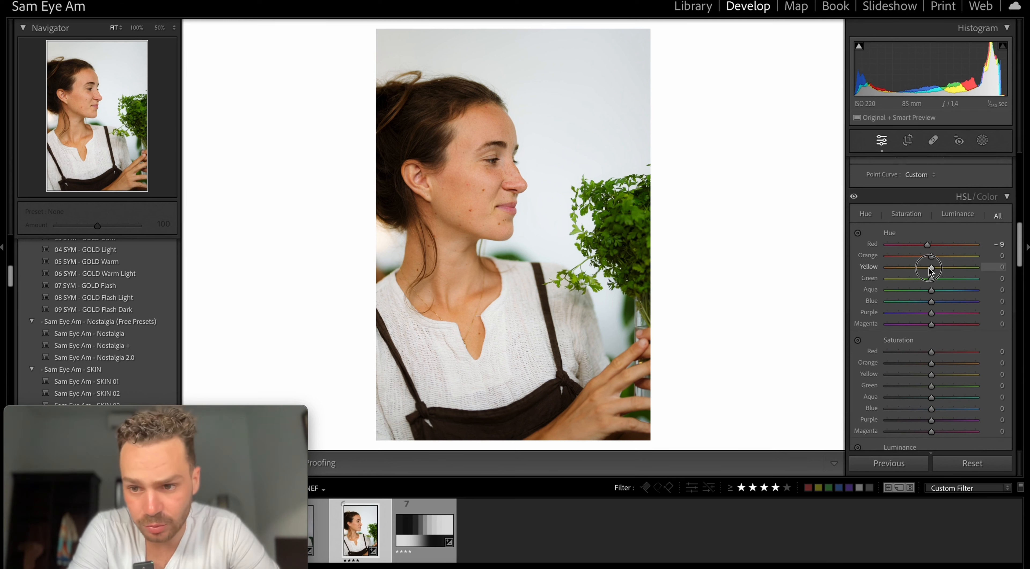
click(931, 280)
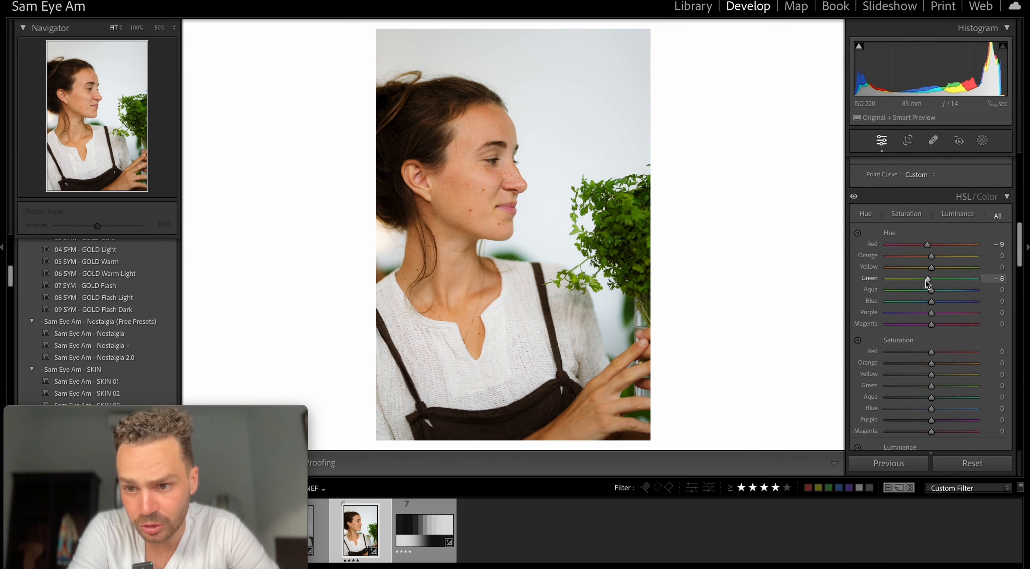
drag(930, 290, 922, 302)
click(928, 280)
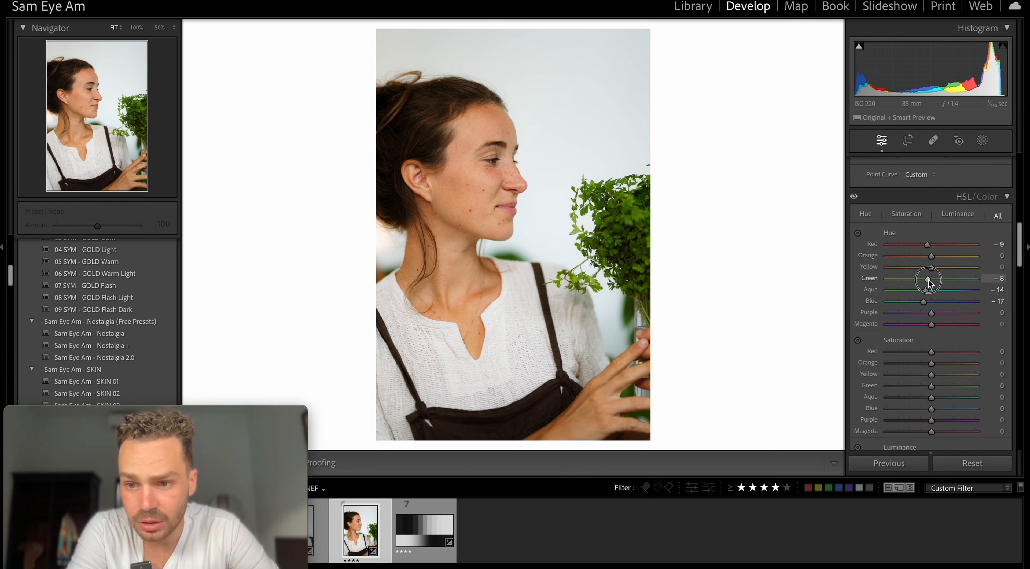
click(926, 290)
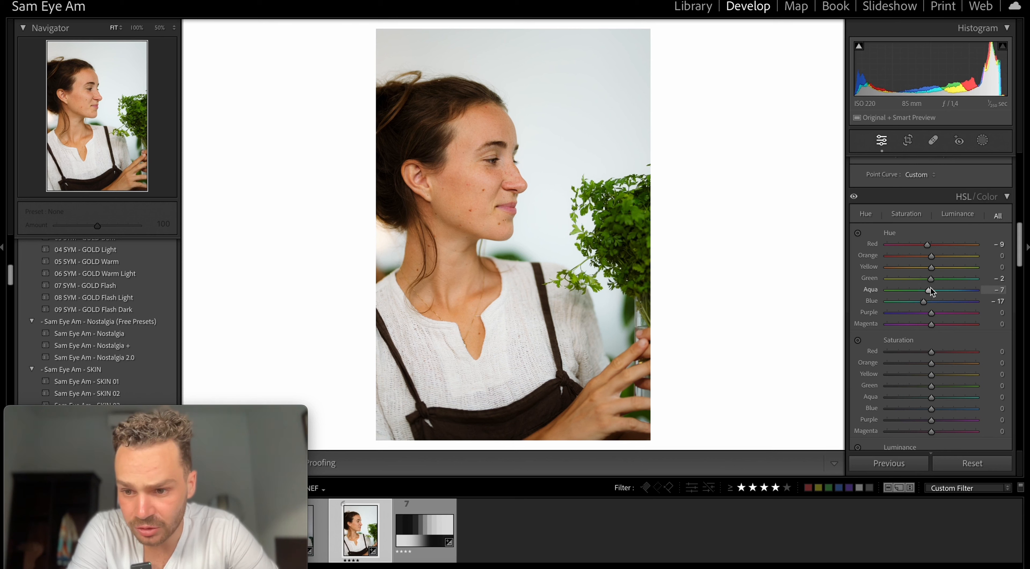
Step: Set the HSL saturation to yellow −22, green −19, aqua −6, blue +8, purple +19 and magenta +14
drag(929, 386, 927, 365)
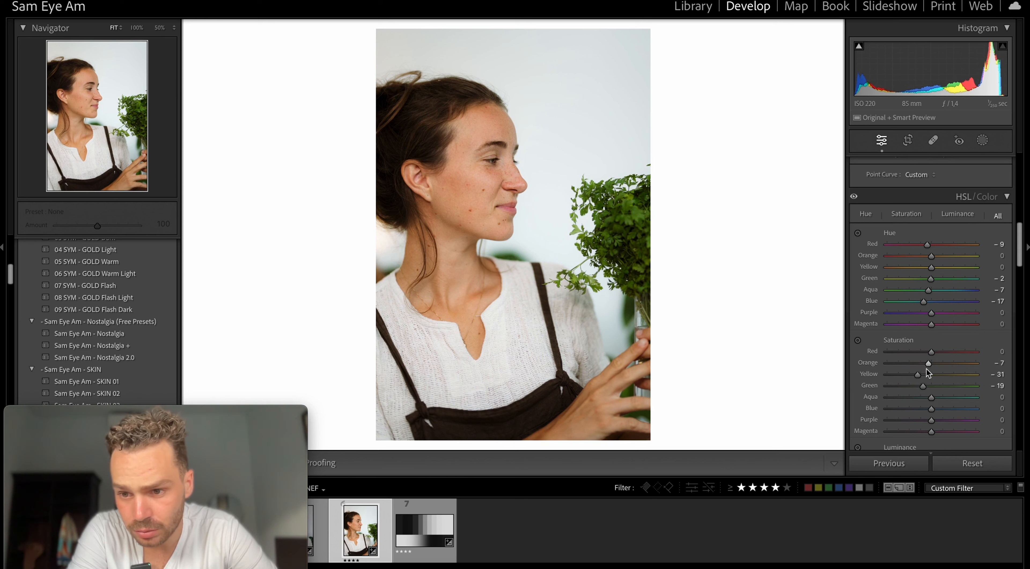
double_click(927, 364)
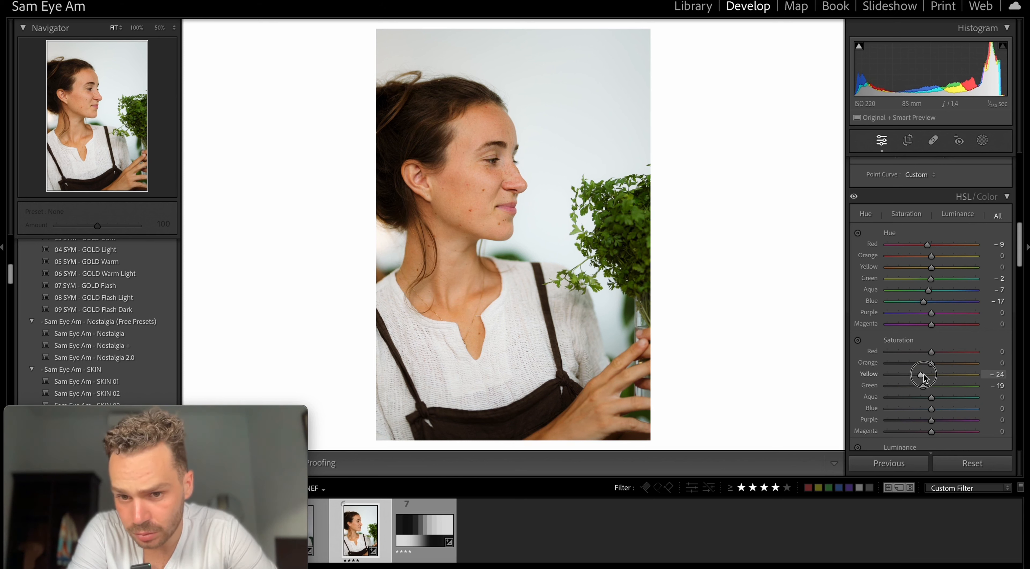
drag(924, 374, 925, 384)
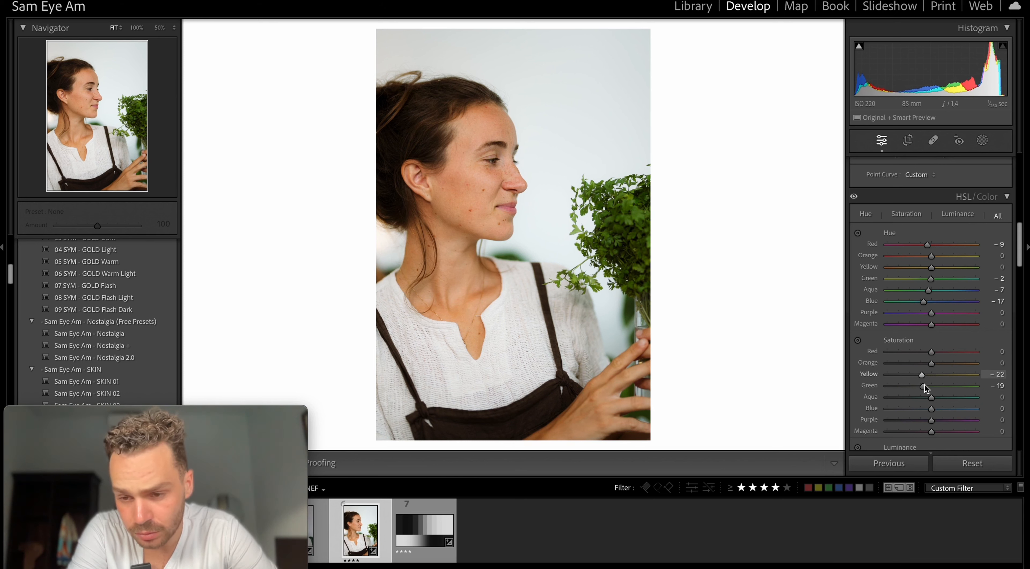
click(928, 401)
click(932, 408)
drag(932, 420, 938, 431)
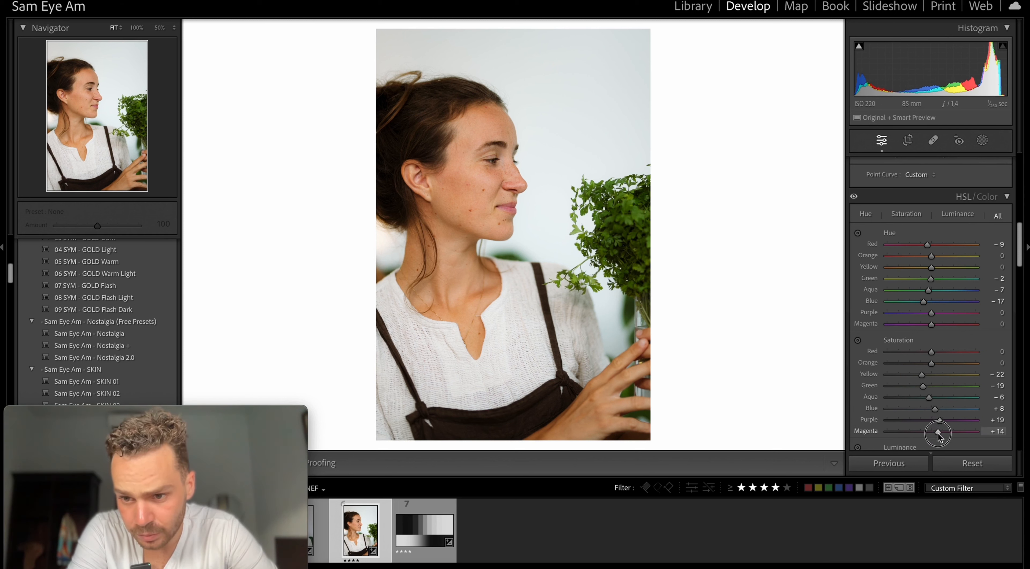
Step: Raise the HSL red saturation to +15 and lower the orange saturation to −1
click(929, 355)
drag(929, 356, 938, 355)
click(930, 364)
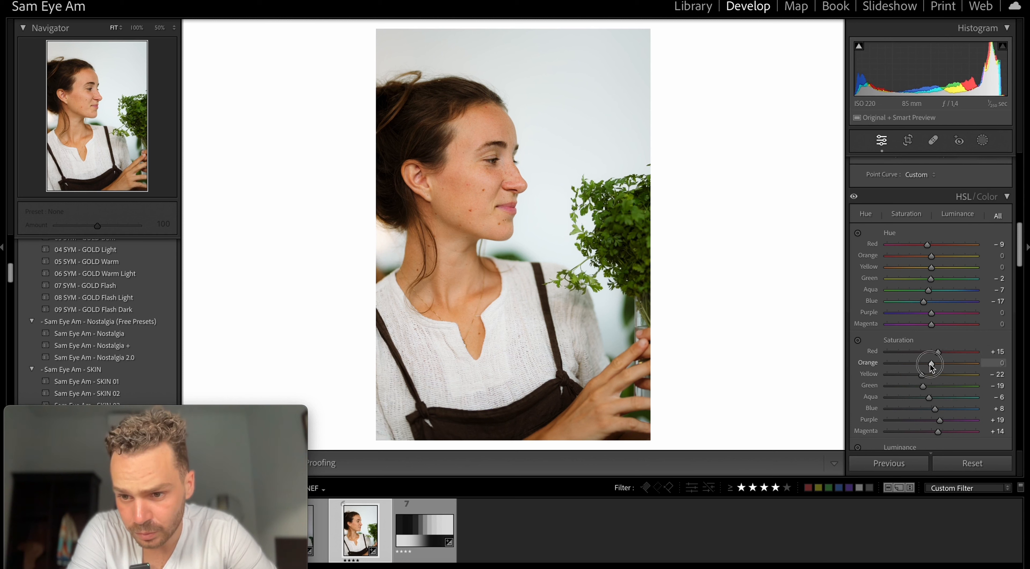
click(932, 354)
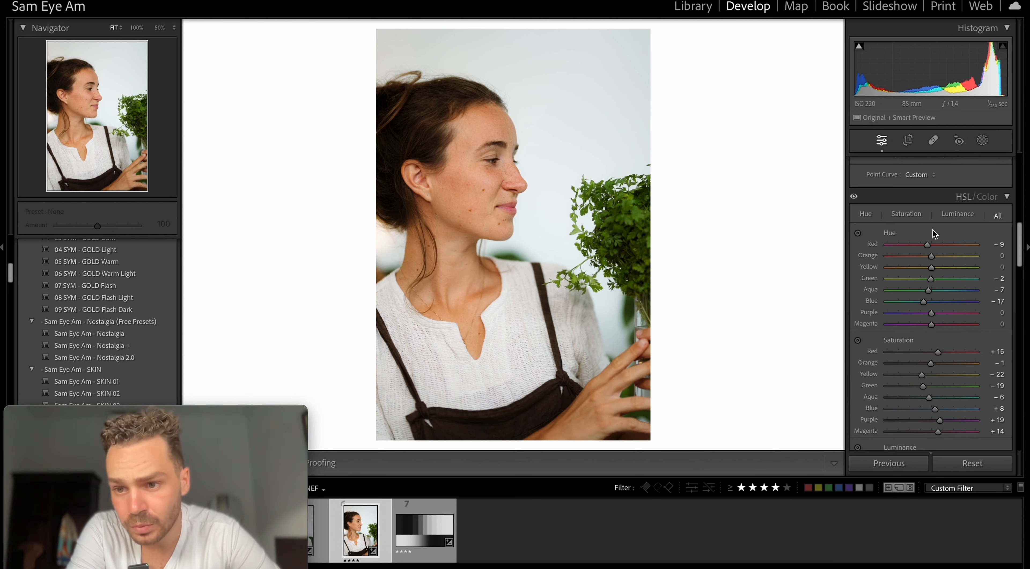
Step: Rework the HSL hues to red +10, yellow +19, green +5, purple −19 and magenta −10
click(927, 247)
drag(927, 252, 940, 284)
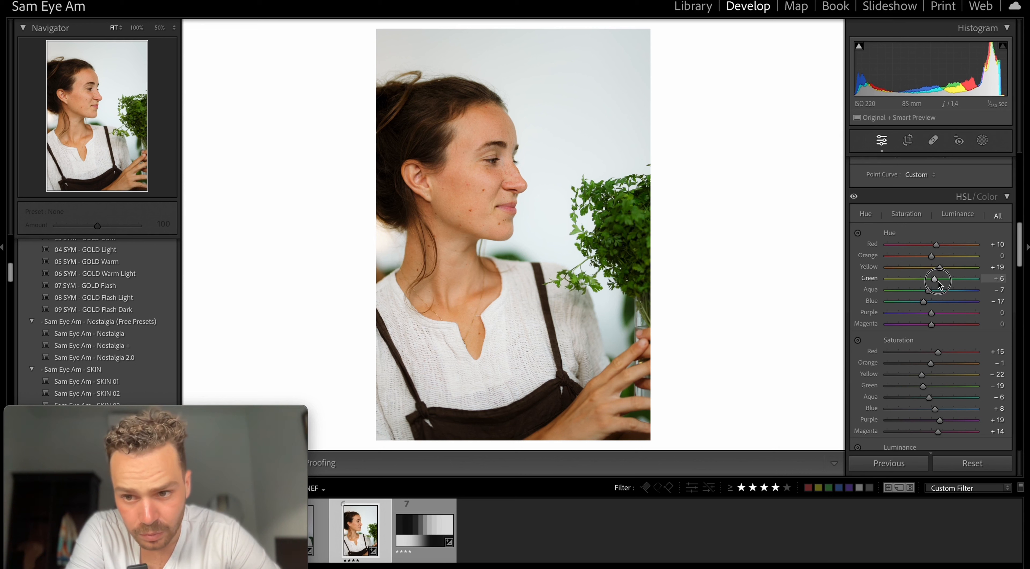
click(924, 300)
drag(928, 316, 925, 318)
click(927, 325)
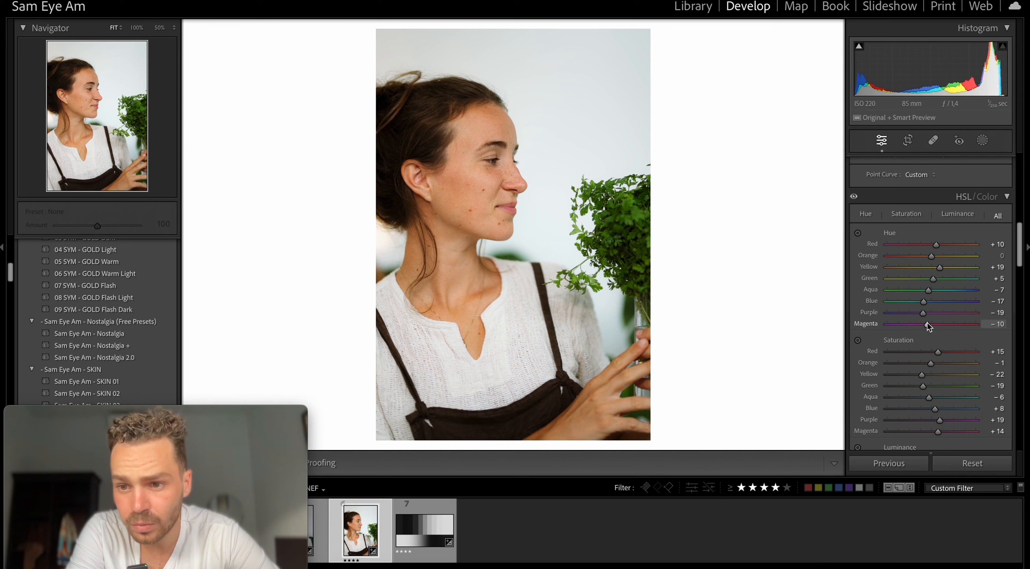
Step: Set the HSL luminance to red +11, orange +10, yellow +5, green −4, aqua −12, blue −15, purple −11 and magenta −2
scroll(928, 325, down, 5)
mouse_move(931, 317)
mouse_down()
mouse_move(941, 317)
mouse_move(935, 332)
mouse_up()
click(932, 342)
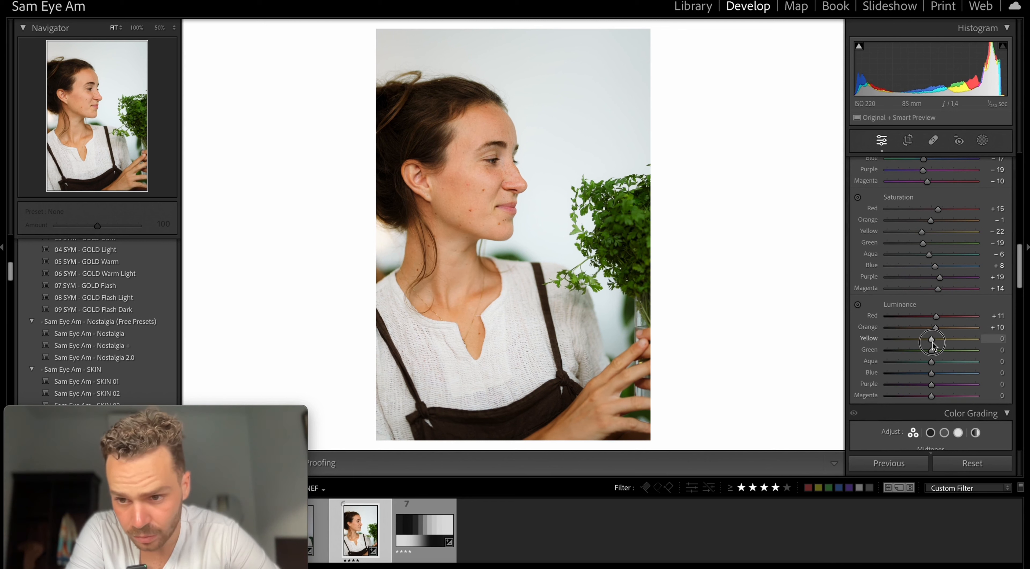
drag(932, 355, 926, 396)
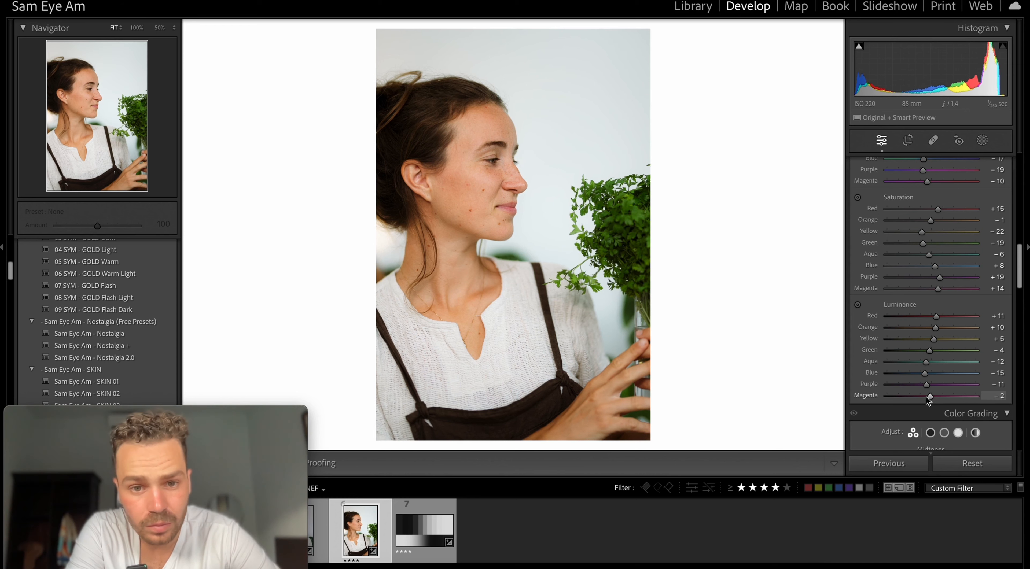
Step: Shape the RGB point curve into an S with input/output points 181/194, 121/124 and 62/56
scroll(907, 354, up, 15)
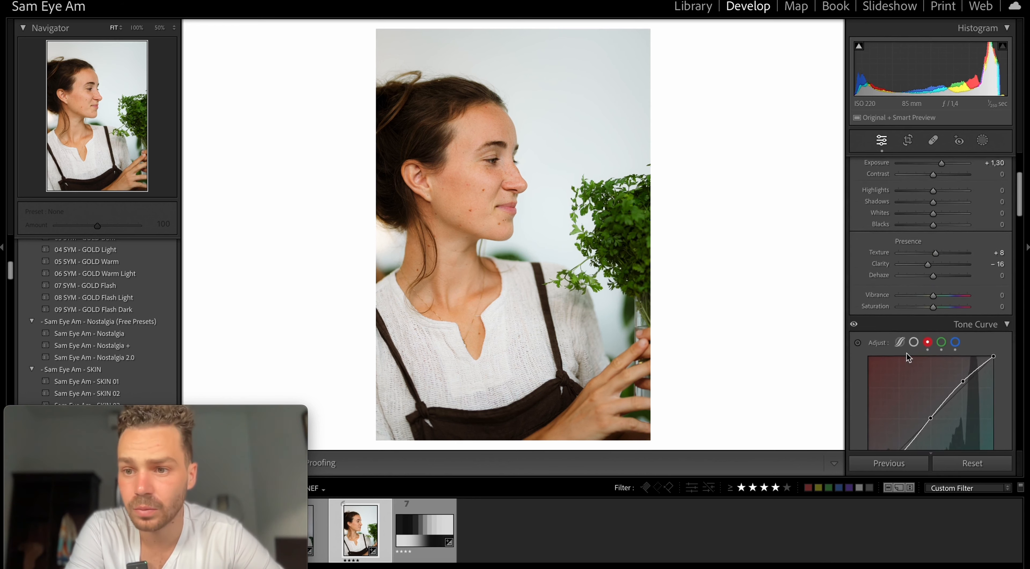
scroll(906, 353, up, 2)
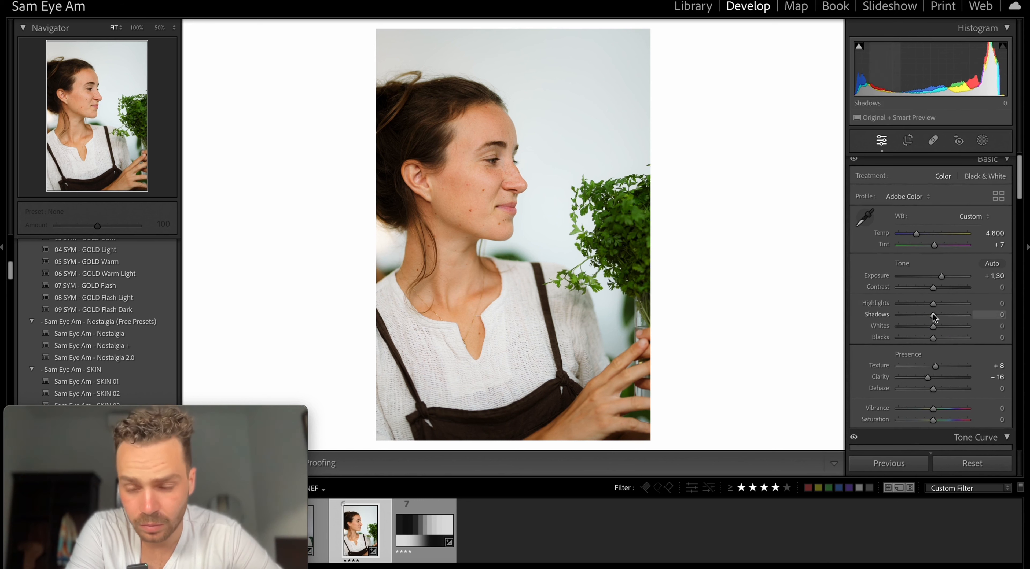
scroll(931, 310, down, 5)
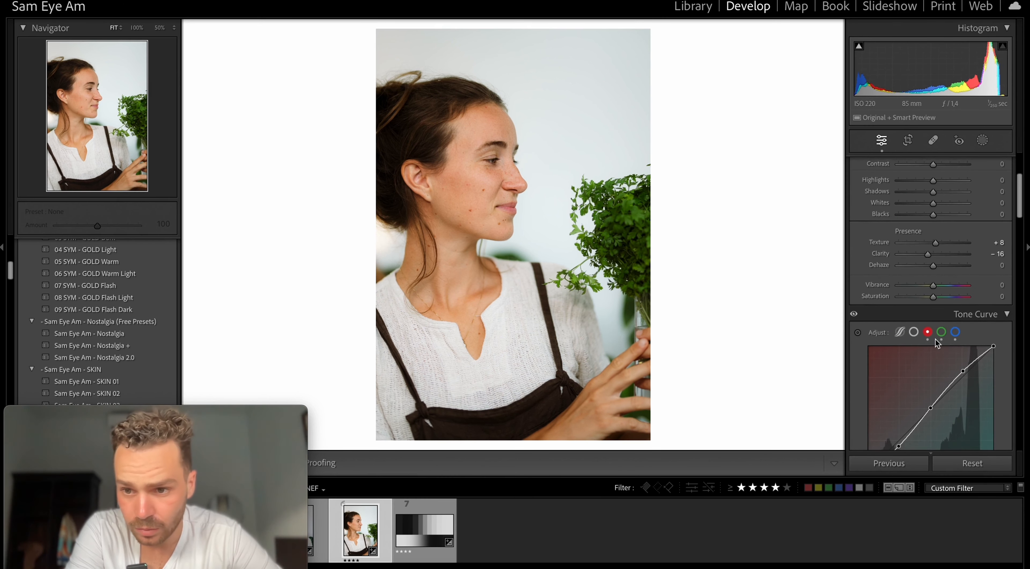
click(913, 251)
scroll(916, 312, down, 1)
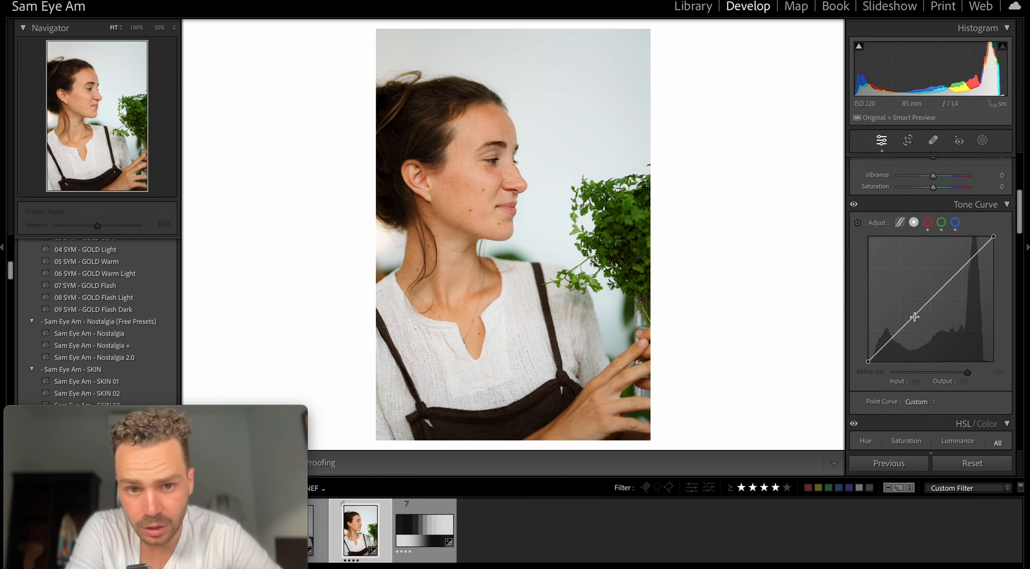
drag(959, 268, 957, 266)
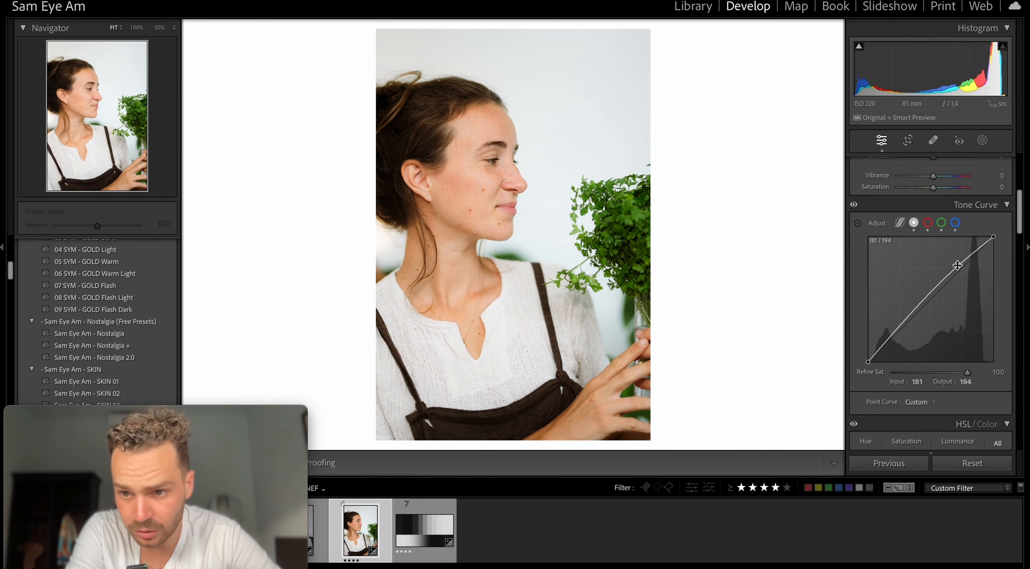
drag(921, 296, 928, 301)
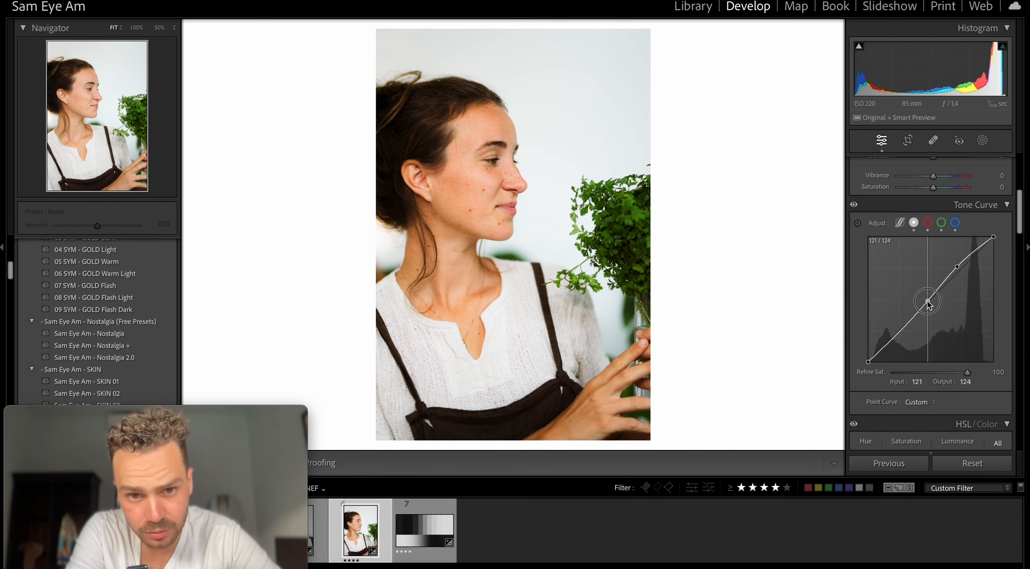
drag(899, 332, 898, 335)
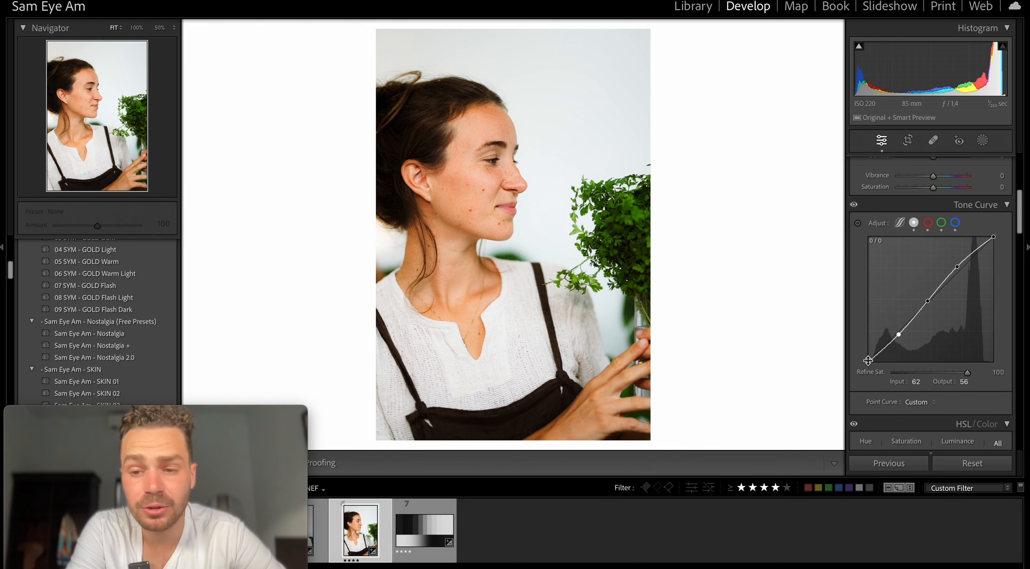
Step: Try fading the RGB curve with black output 31 and white output 214, restore both endpoints, and remove the shadow point
mouse_move(869, 362)
mouse_down()
mouse_move(862, 338)
mouse_move(854, 364)
mouse_move(866, 347)
mouse_up()
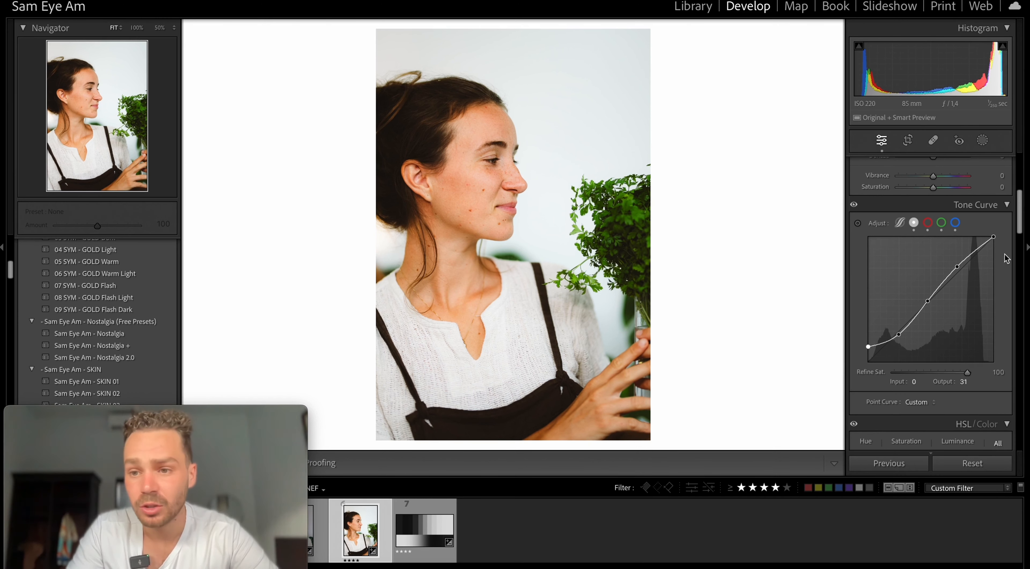
drag(992, 239, 929, 305)
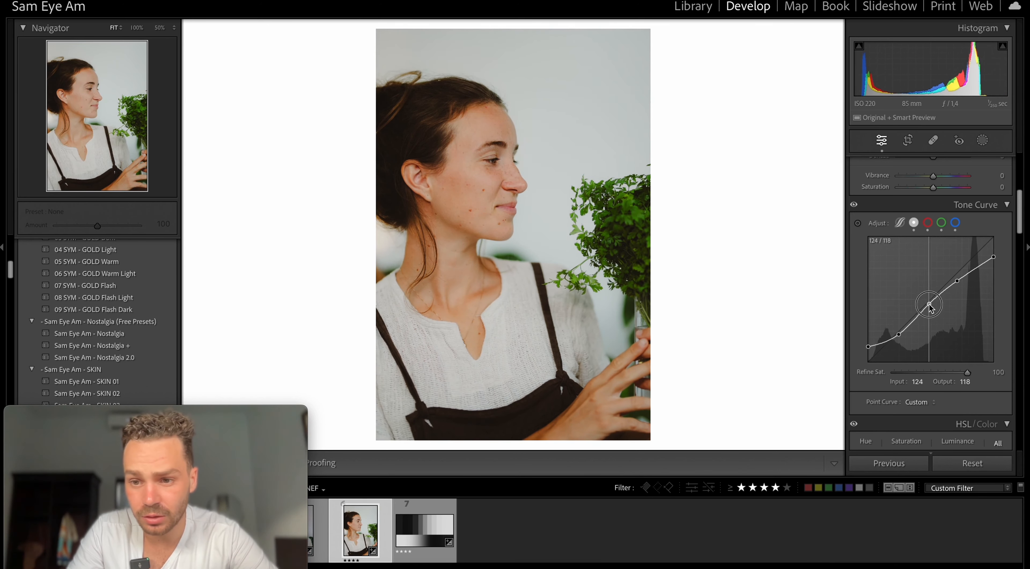
mouse_move(869, 346)
mouse_down()
mouse_move(868, 309)
mouse_move(928, 307)
mouse_move(869, 314)
mouse_move(866, 363)
mouse_up()
double_click(897, 335)
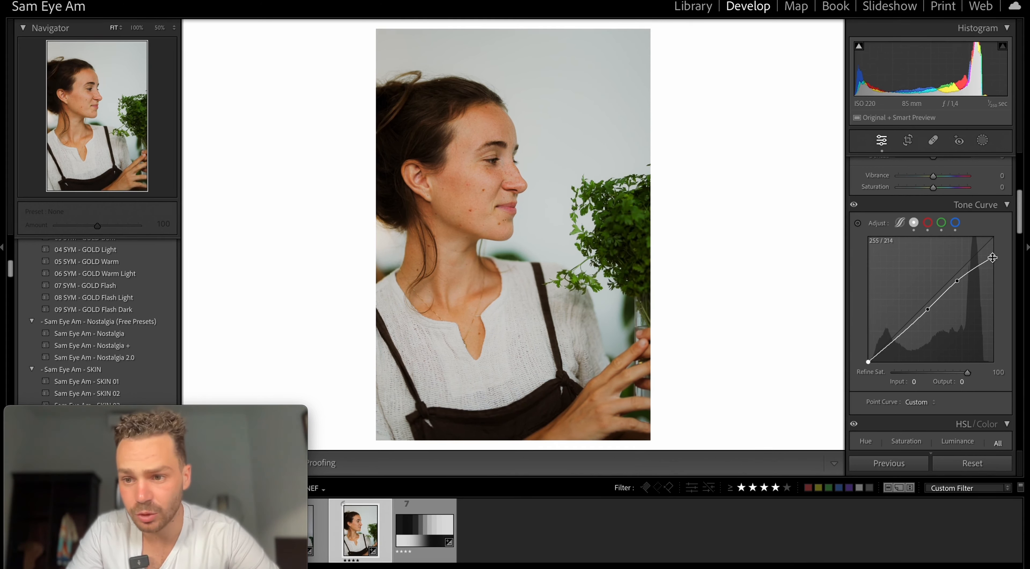
drag(993, 257, 993, 237)
Step: Readjust the RGB curve's highlight point, undo a trial shadow bend, and set the midpoint to input 129, output 129
drag(957, 281, 956, 275)
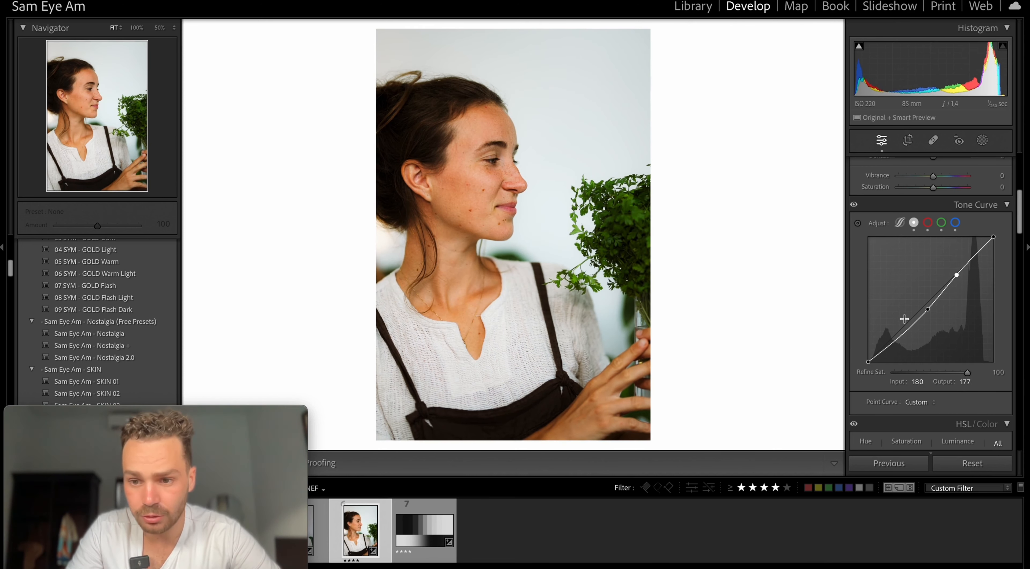
drag(924, 315, 894, 338)
key(ctrl+z)
mouse_move(930, 301)
mouse_down()
mouse_move(955, 271)
mouse_move(931, 298)
mouse_up()
Step: Set the portrait's Highlights to −39, Whites to −8 and Blacks to +43
scroll(930, 298, up, 6)
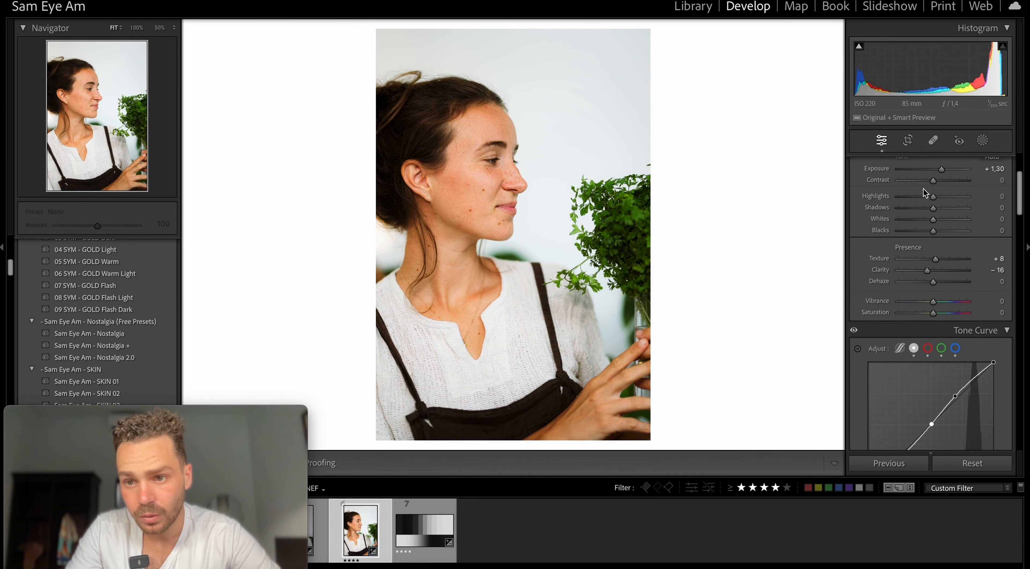
drag(933, 196, 950, 235)
Step: Add a shadow point to the RGB curve and lift its black point slightly
scroll(931, 280, down, 5)
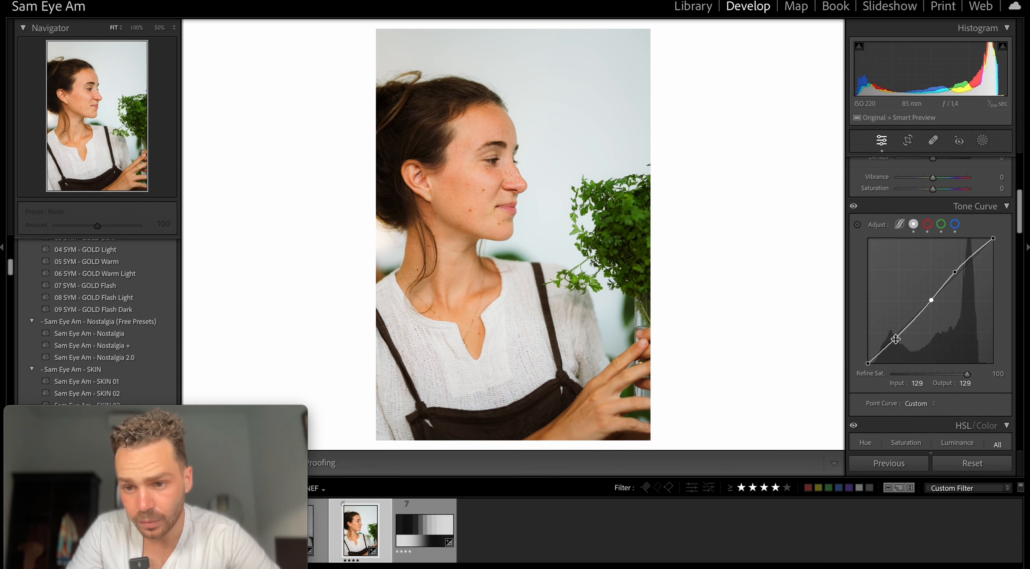
drag(895, 337, 869, 358)
scroll(894, 325, up, 5)
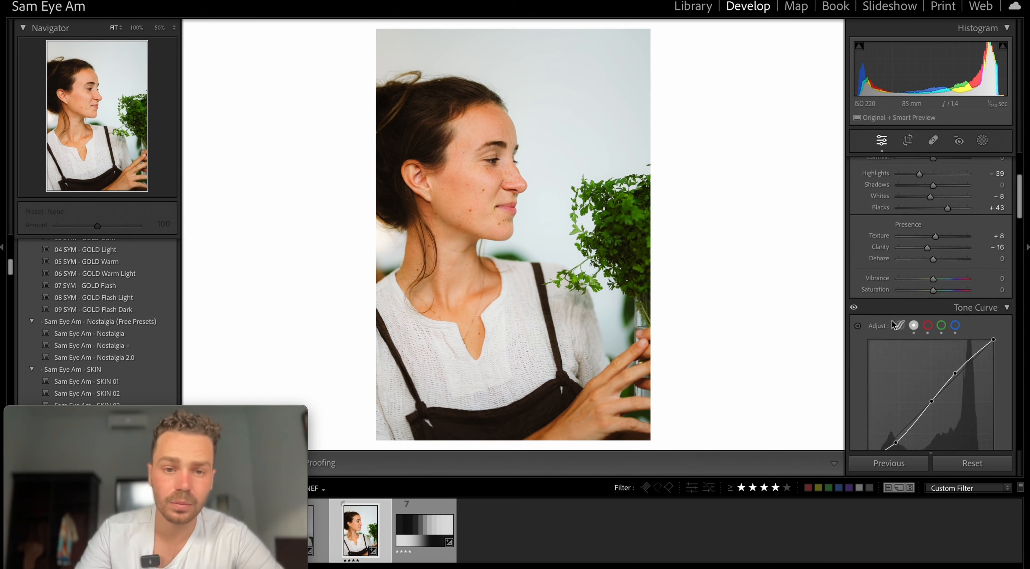
Step: Set the RGB curve's highlight point to about 179/188, lower its white endpoint, and set the midpoint to input 131, output 133
scroll(894, 325, up, 2)
scroll(935, 420, down, 2)
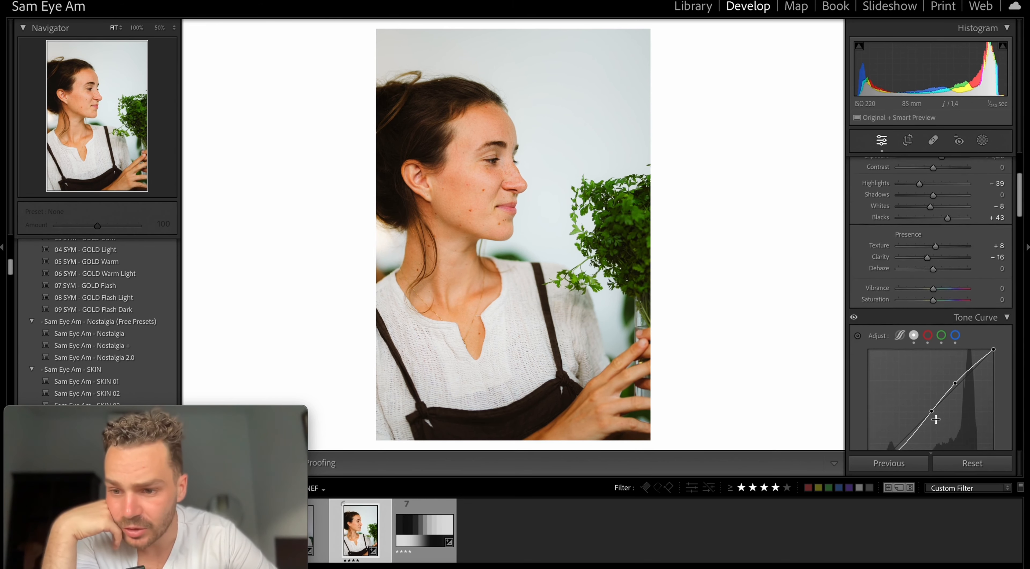
drag(956, 379, 956, 376)
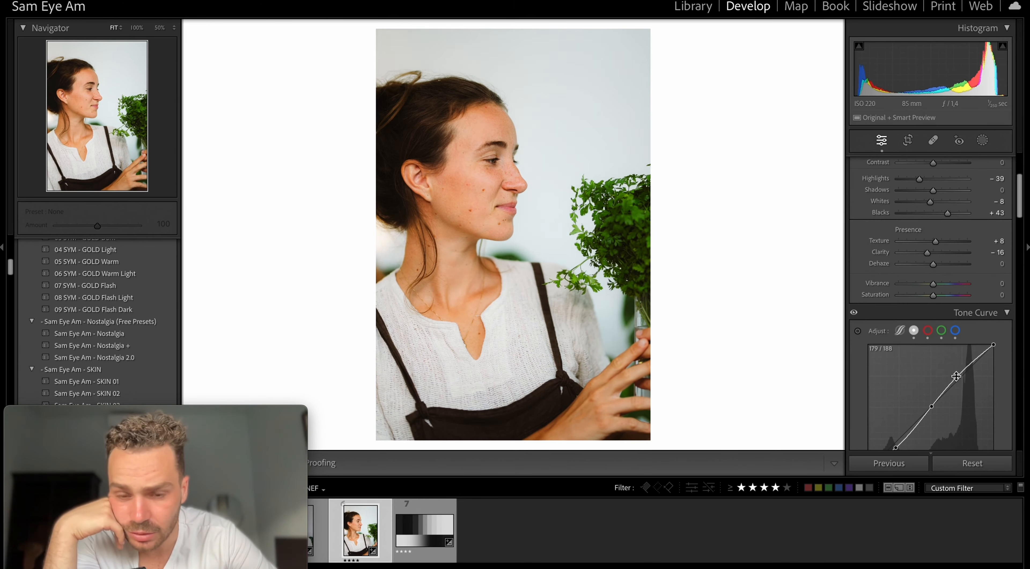
mouse_move(993, 345)
mouse_down()
mouse_move(995, 358)
mouse_move(995, 344)
mouse_up()
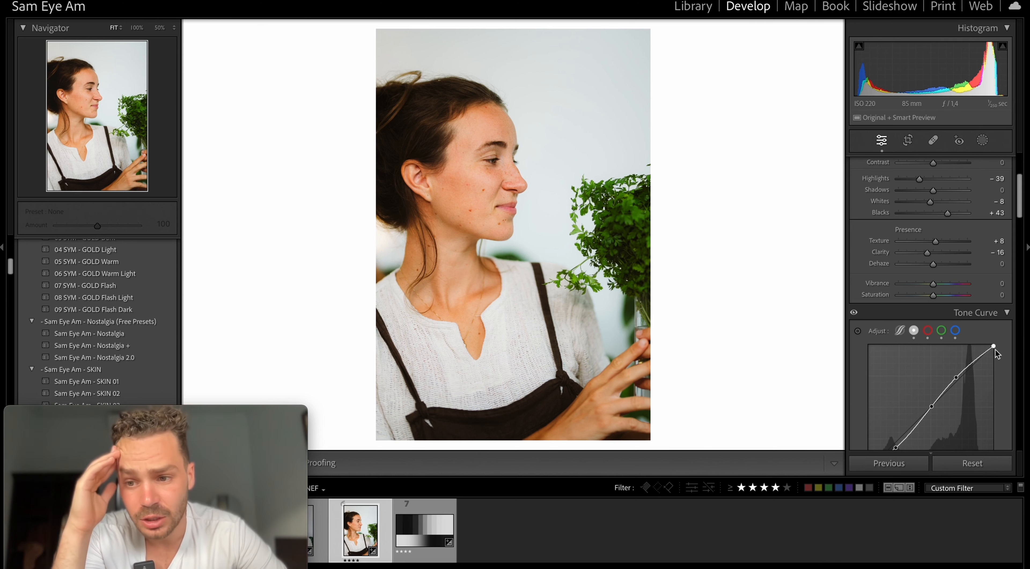
drag(997, 354, 995, 354)
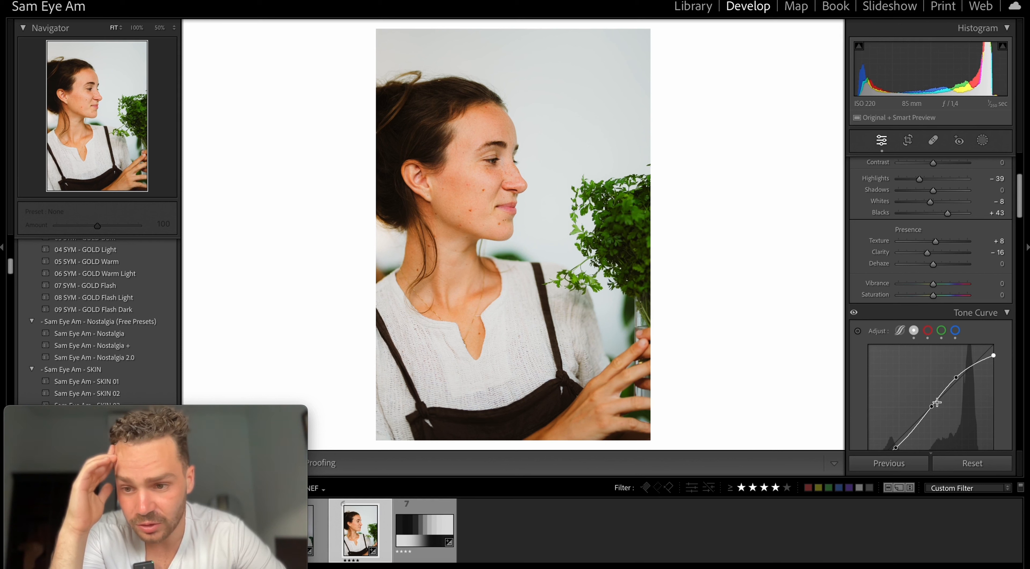
drag(933, 405, 932, 406)
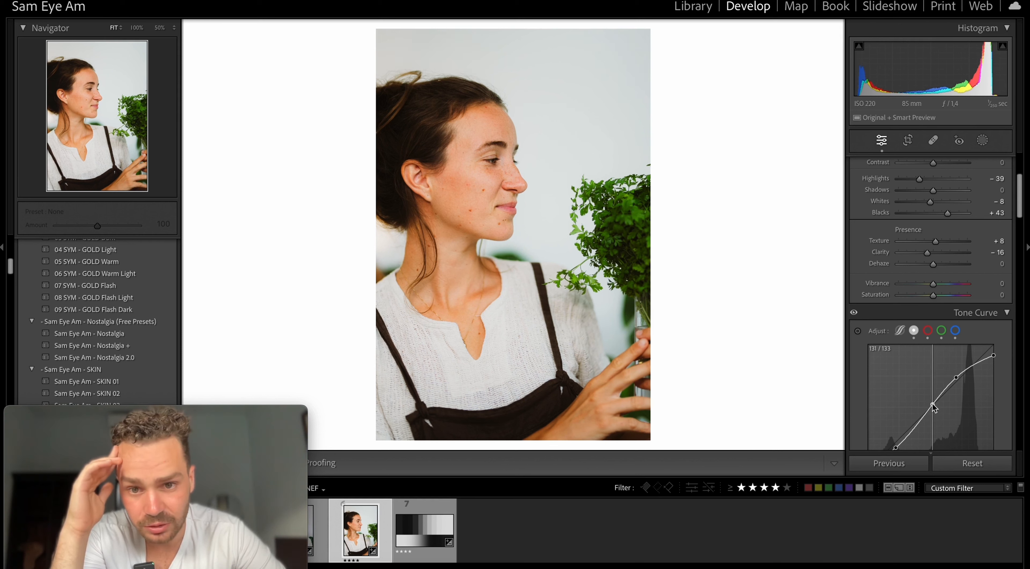
scroll(936, 280, up, 3)
click(943, 205)
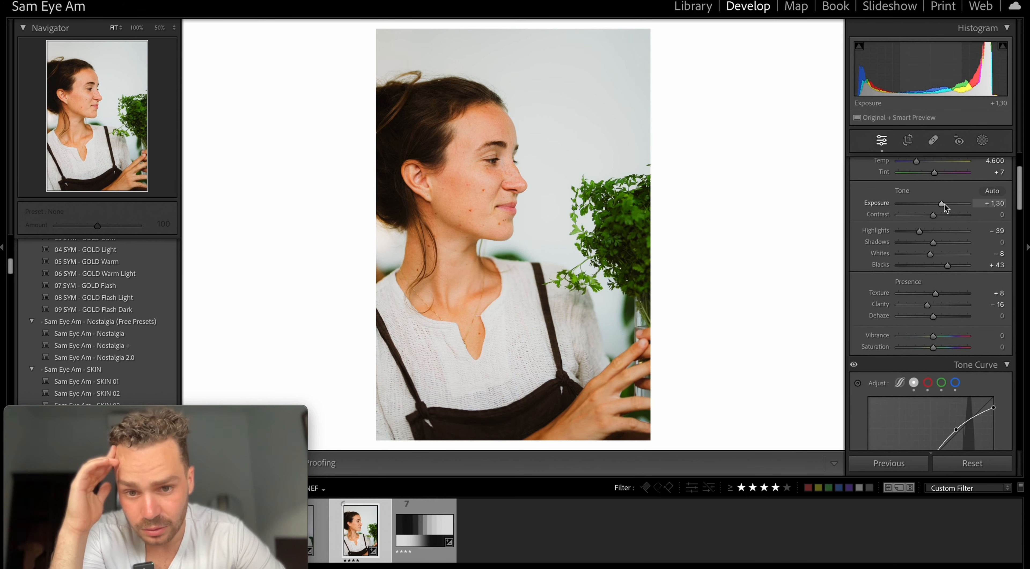
Step: Set HSL hue to Yellow 0 and Green +13, and saturation to Yellow −34, Green −47 and Aqua −21
scroll(925, 345, down, 10)
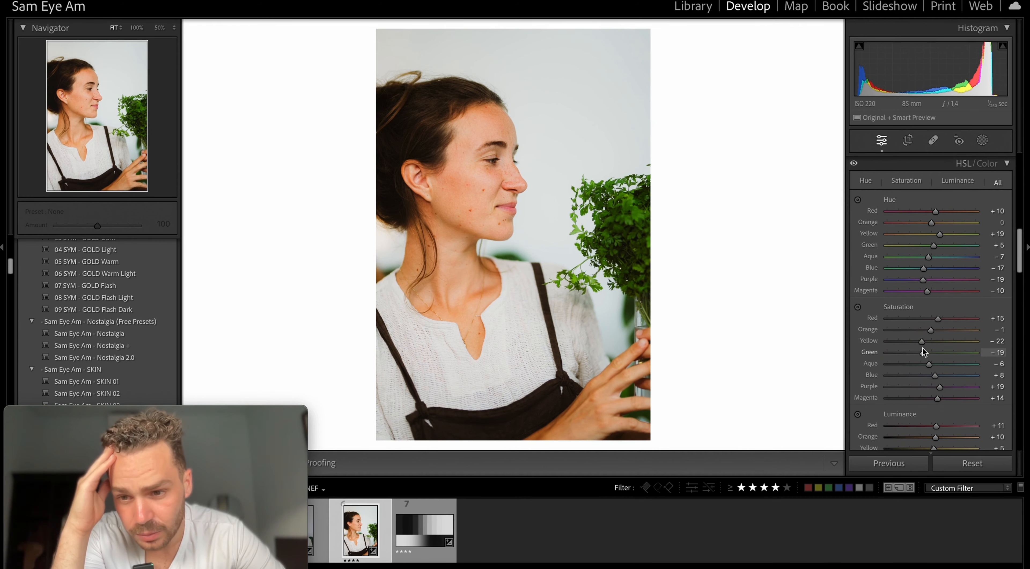
drag(922, 343, 915, 349)
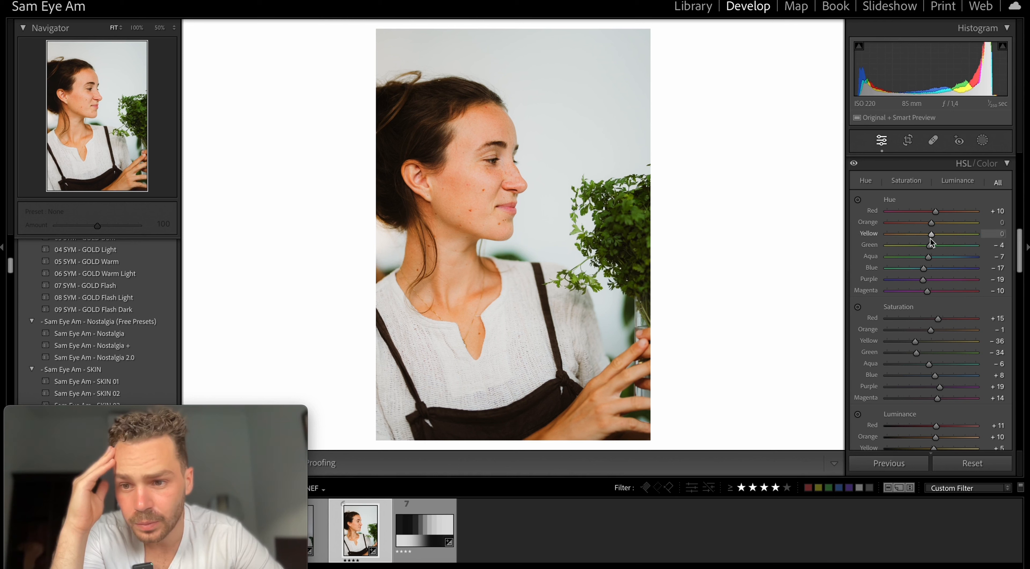
drag(930, 244, 940, 247)
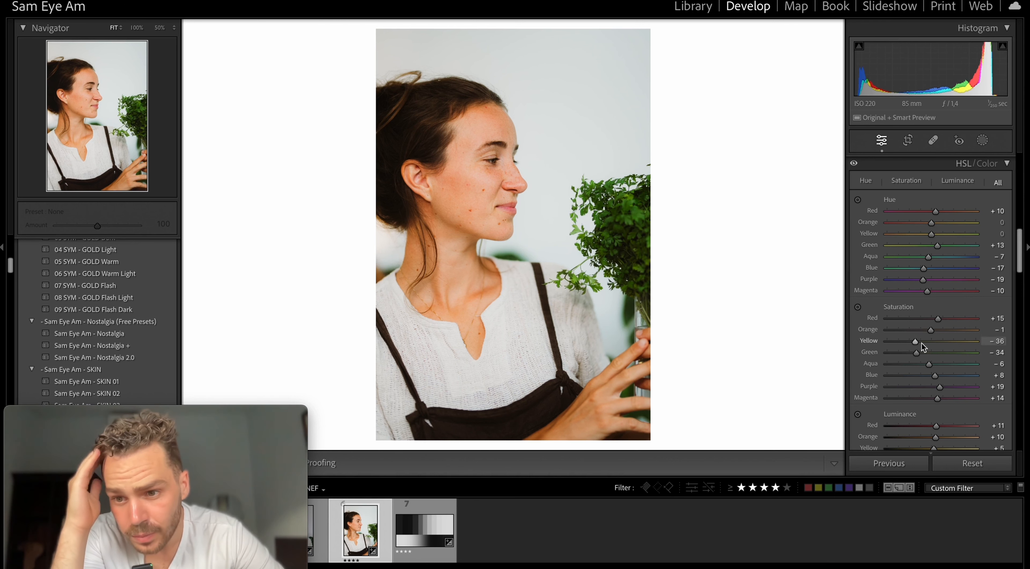
click(918, 354)
drag(915, 343, 918, 367)
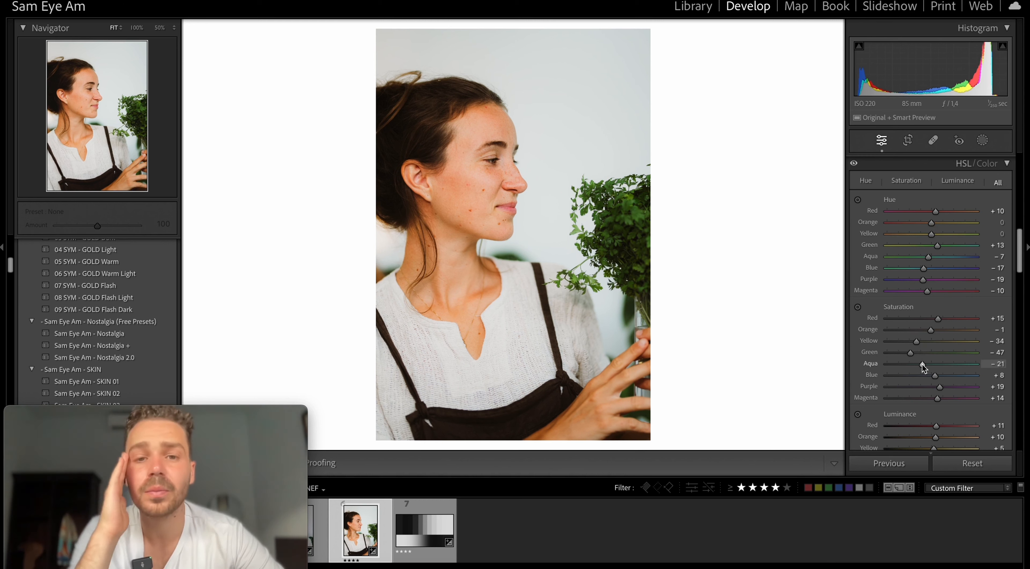
Step: Lift the portrait's dark tones by setting Blacks to +67
scroll(922, 366, up, 10)
scroll(922, 369, down, 3)
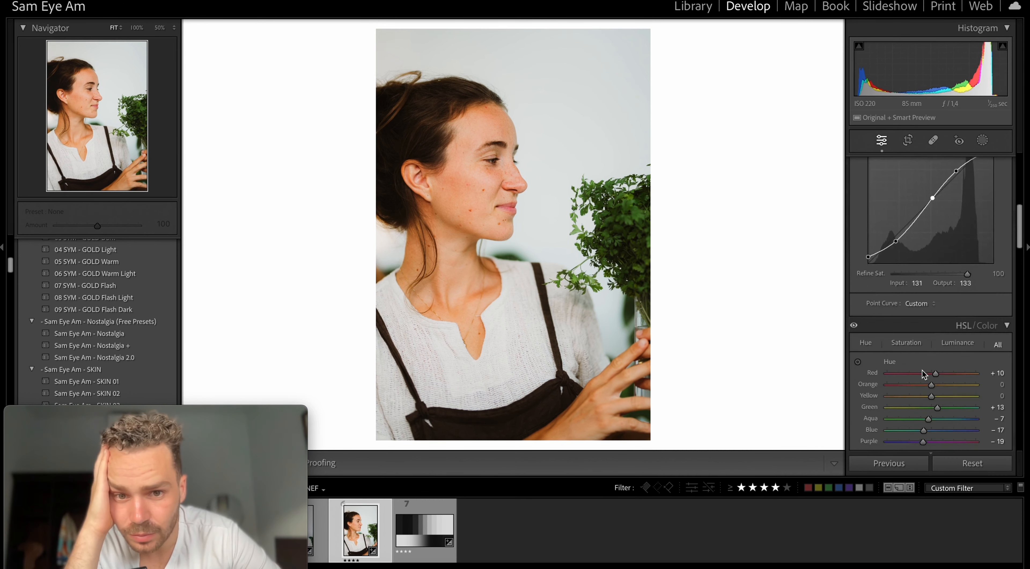
scroll(921, 369, up, 5)
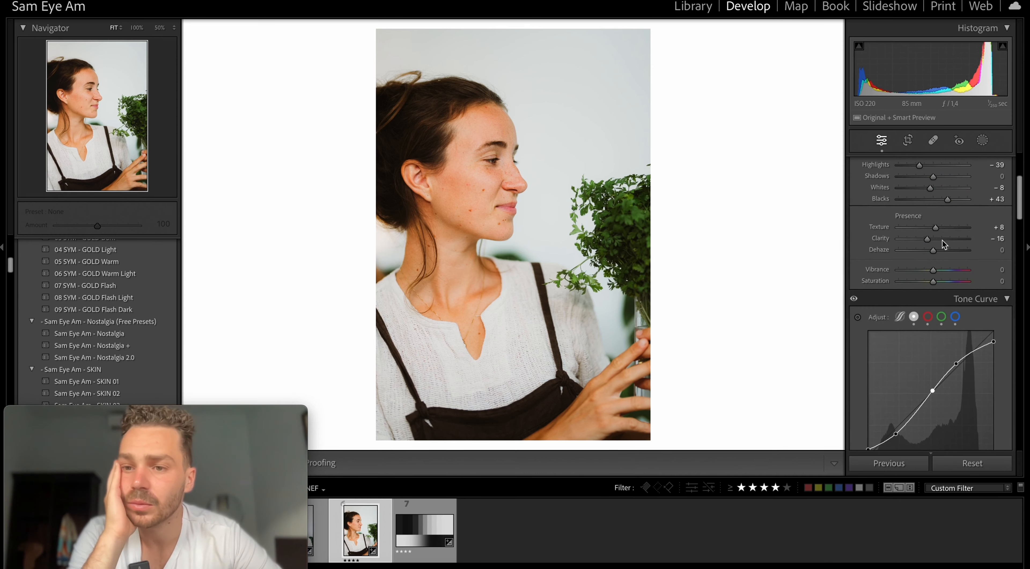
drag(948, 200, 958, 201)
Step: Set the blue channel curve's highlight point to input 187, output 191
click(942, 318)
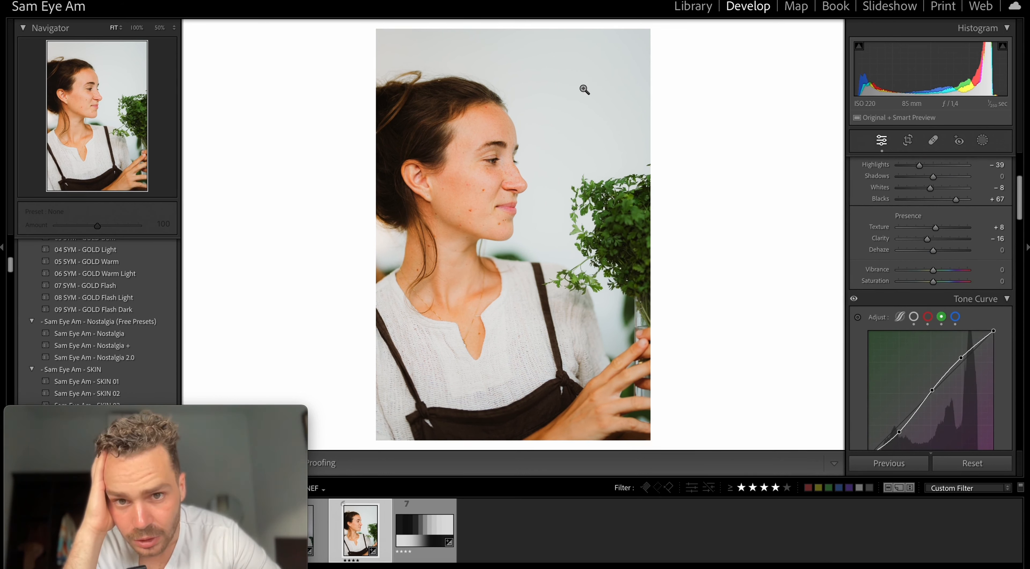
click(953, 320)
drag(960, 358, 961, 361)
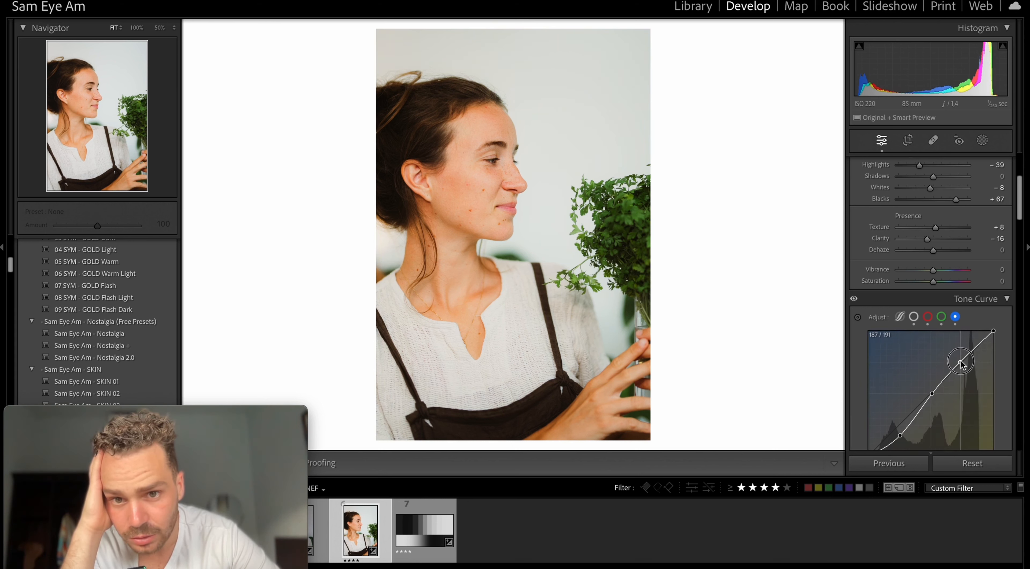
Step: Lower the green channel curve's highlight point slightly and set its midpoint to input 127, output 137
click(941, 318)
drag(961, 359, 961, 361)
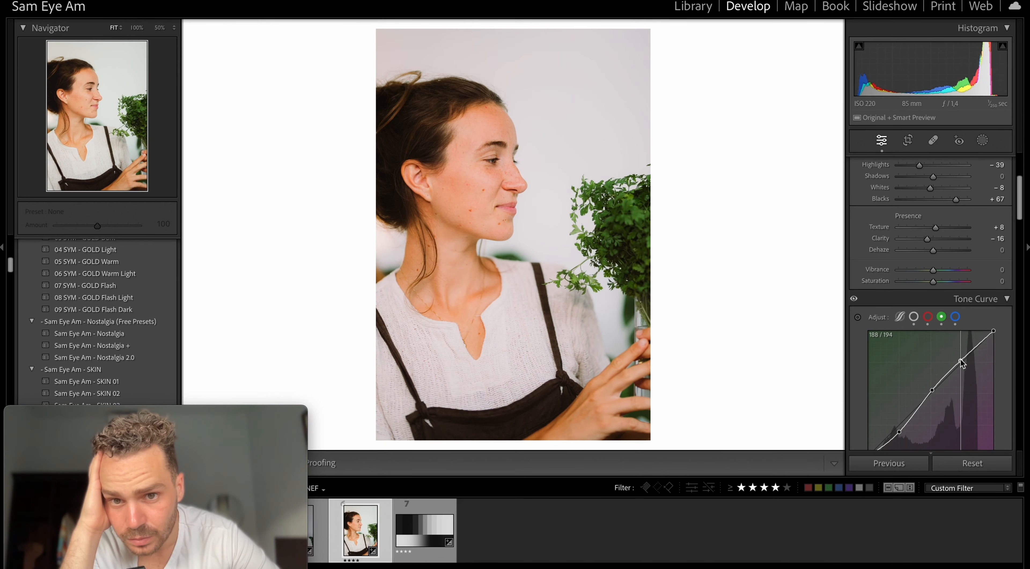
drag(962, 364, 931, 389)
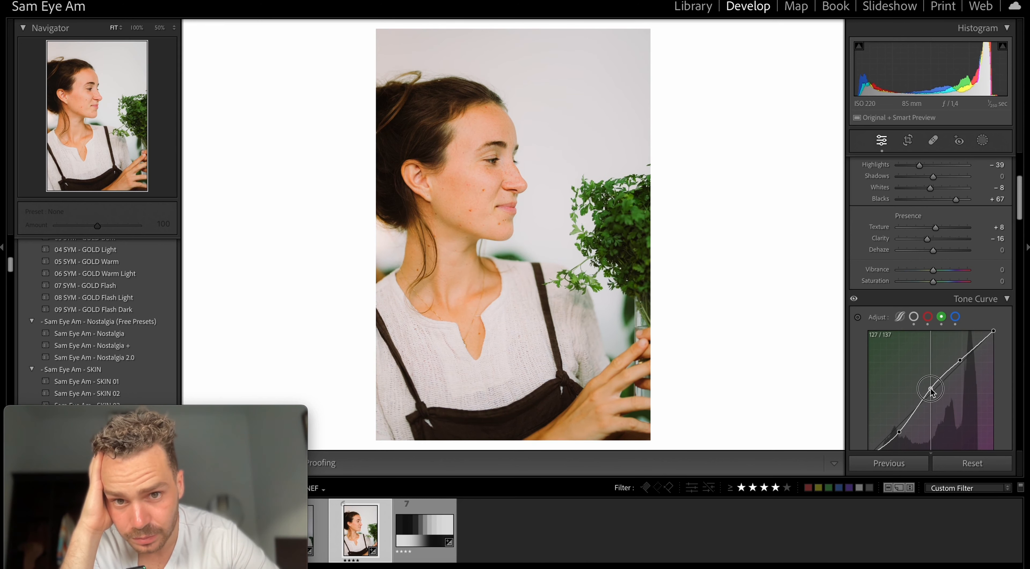
Step: Set Exposure to +1.15 and readjust the green channel curve's midpoint to input 128, output 134
scroll(931, 389, up, 3)
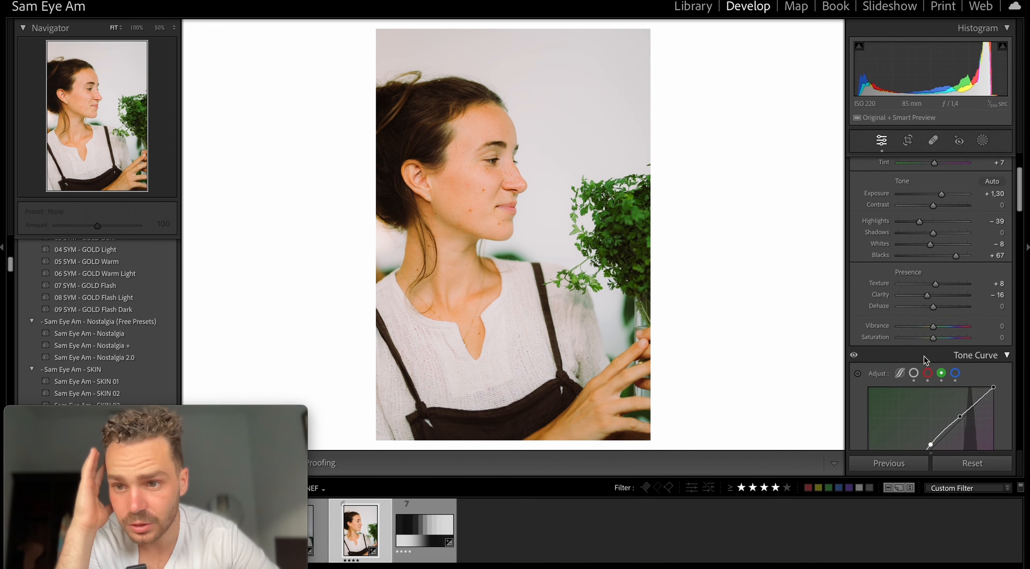
drag(940, 194, 938, 194)
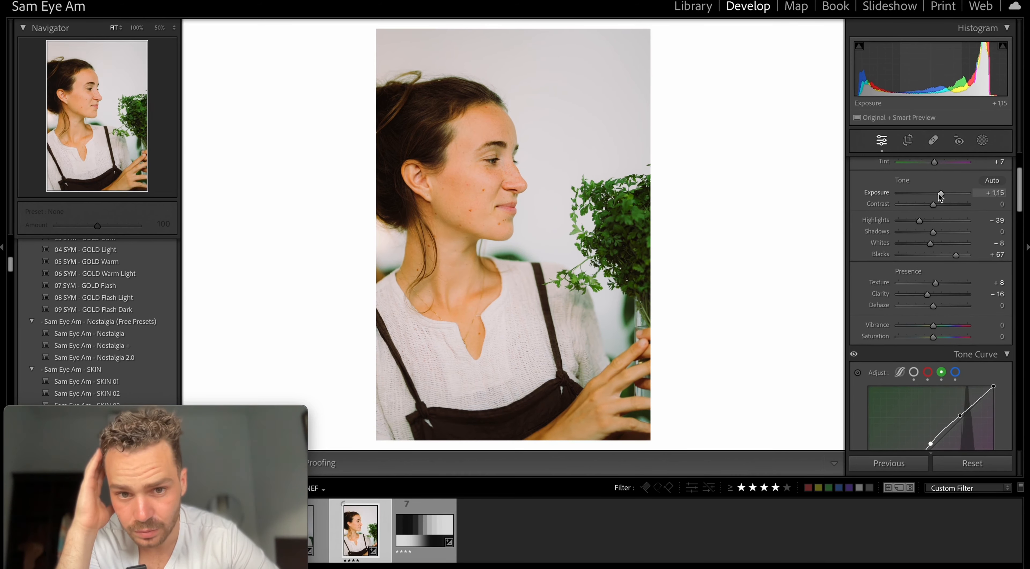
scroll(931, 280, down, 3)
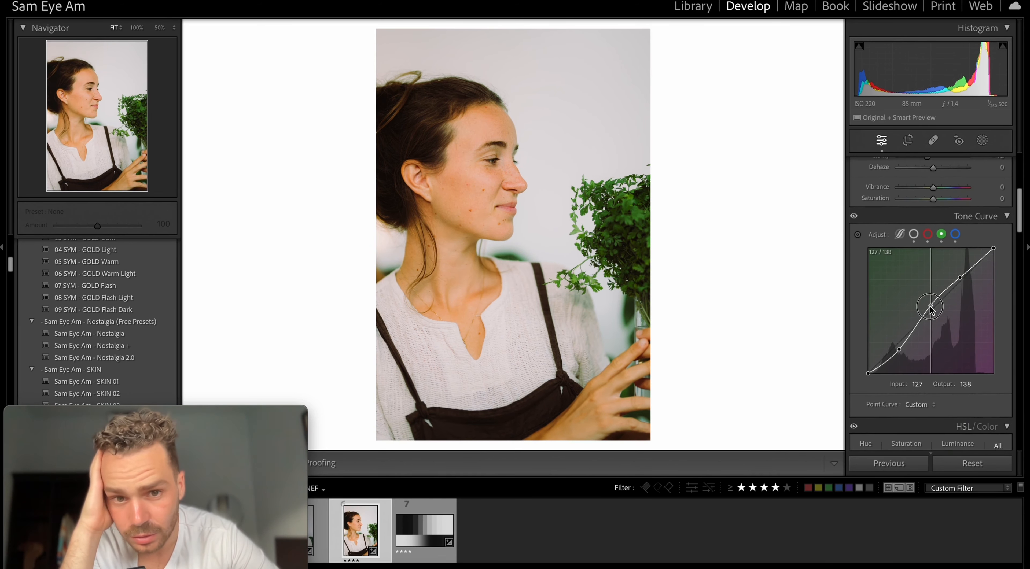
key(ctrl+z)
key(ctrl+z)
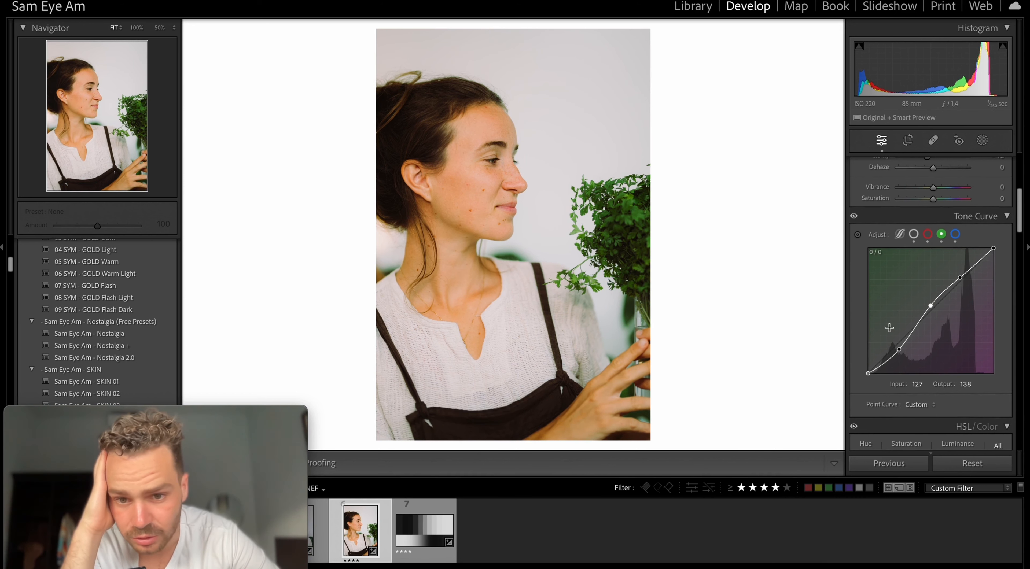
drag(931, 307, 929, 310)
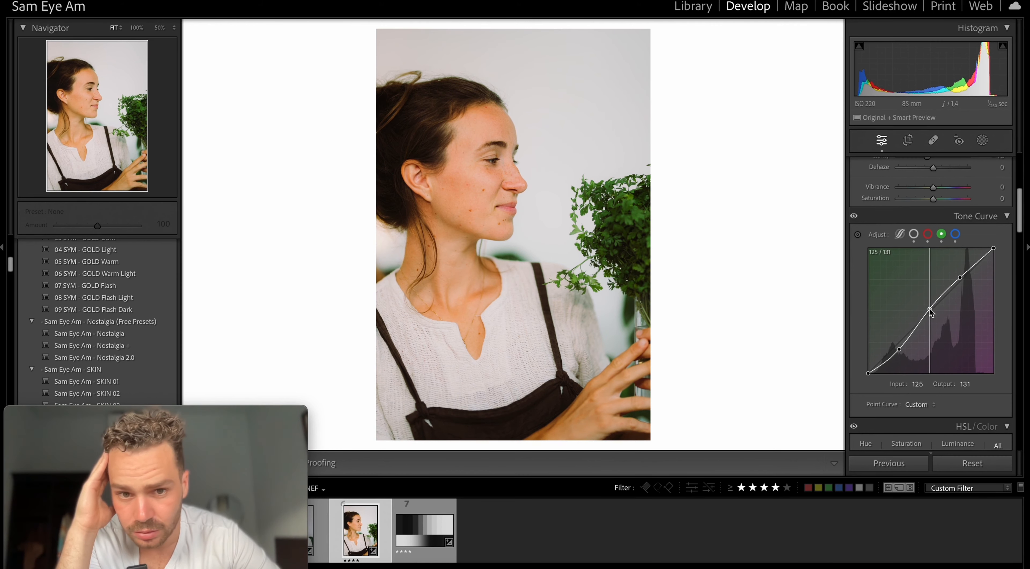
drag(930, 310, 932, 309)
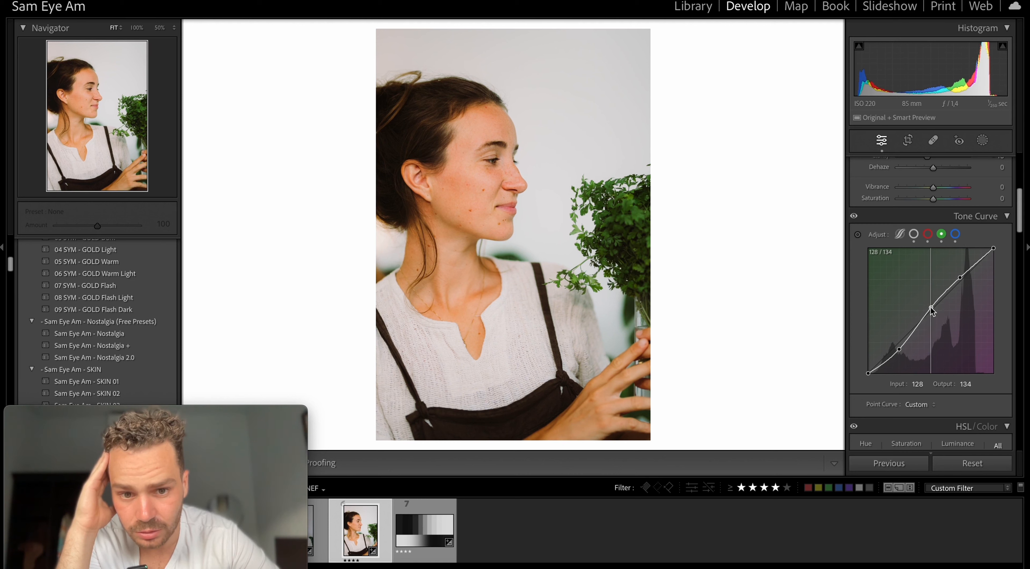
Step: Try moving the blue channel curve's midpoint to input 135, output 129
click(955, 234)
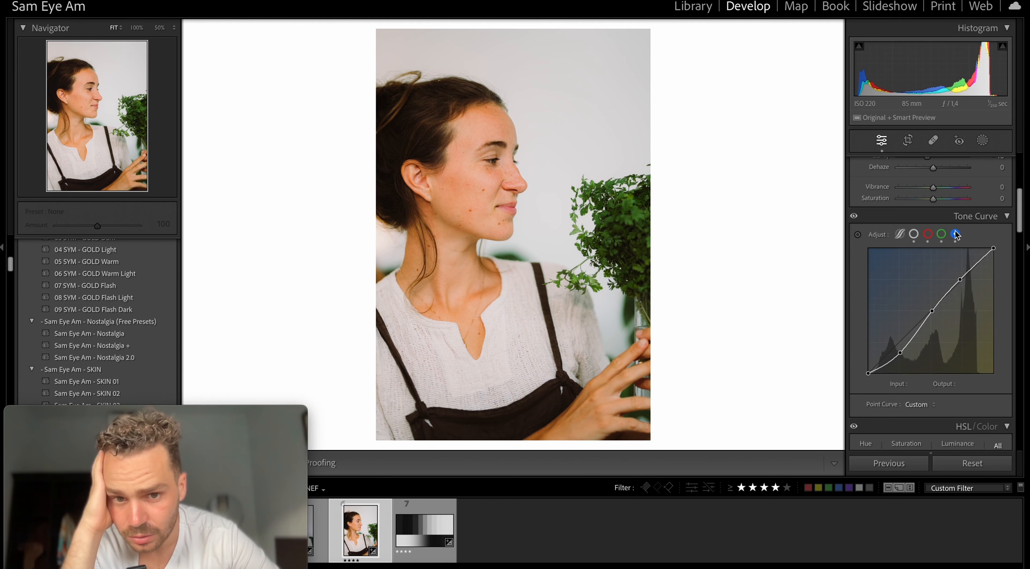
click(934, 311)
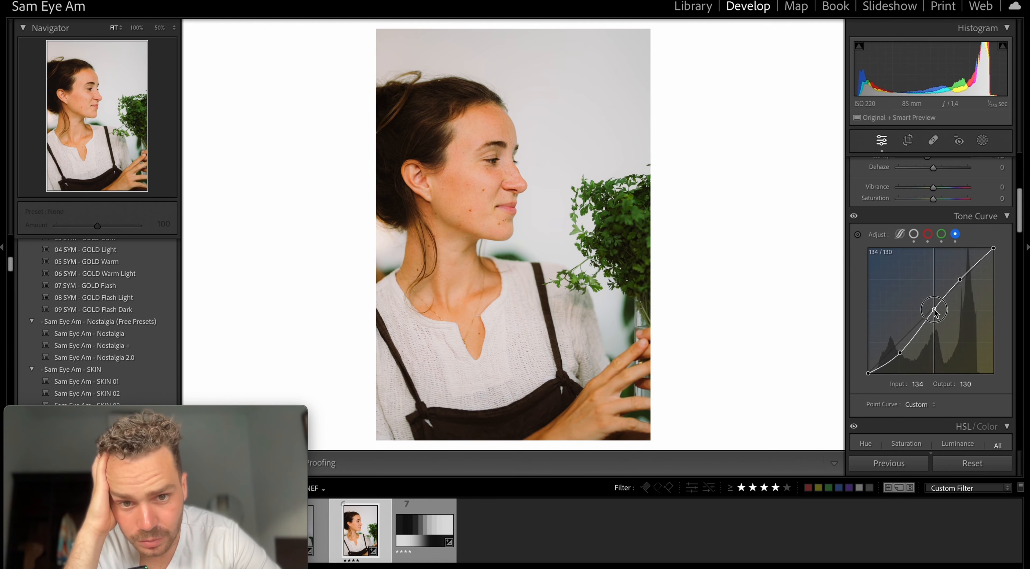
drag(935, 312, 934, 313)
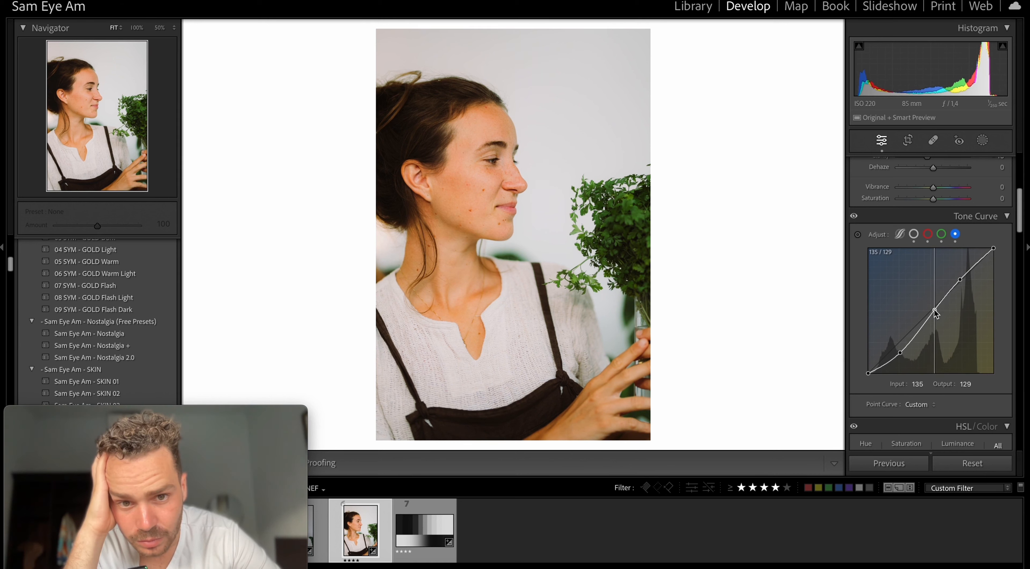
Step: Try the red channel curve's midpoint at input 124, output 132, compare it, and undo the red and blue midpoint changes
click(928, 234)
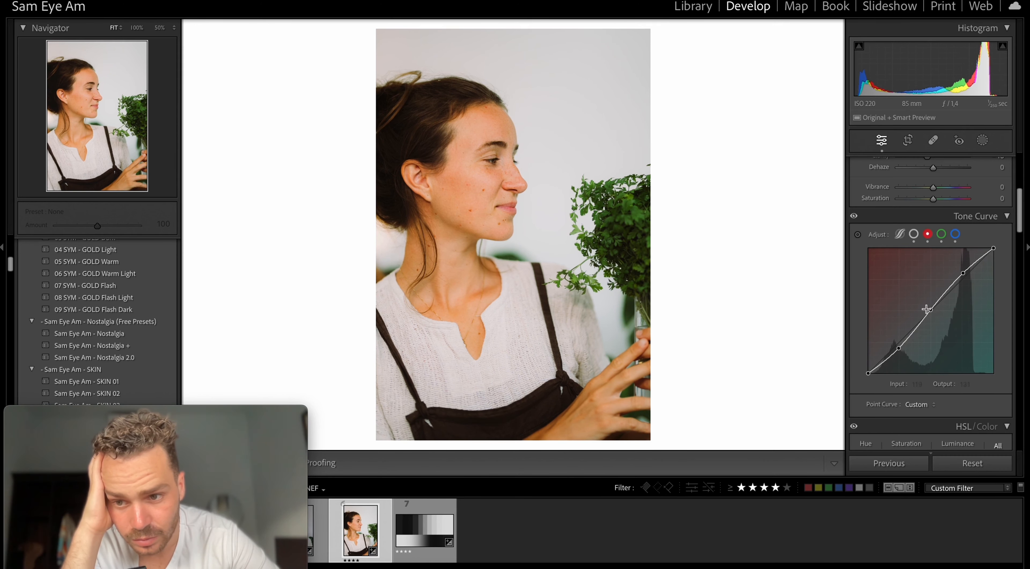
drag(928, 311, 928, 308)
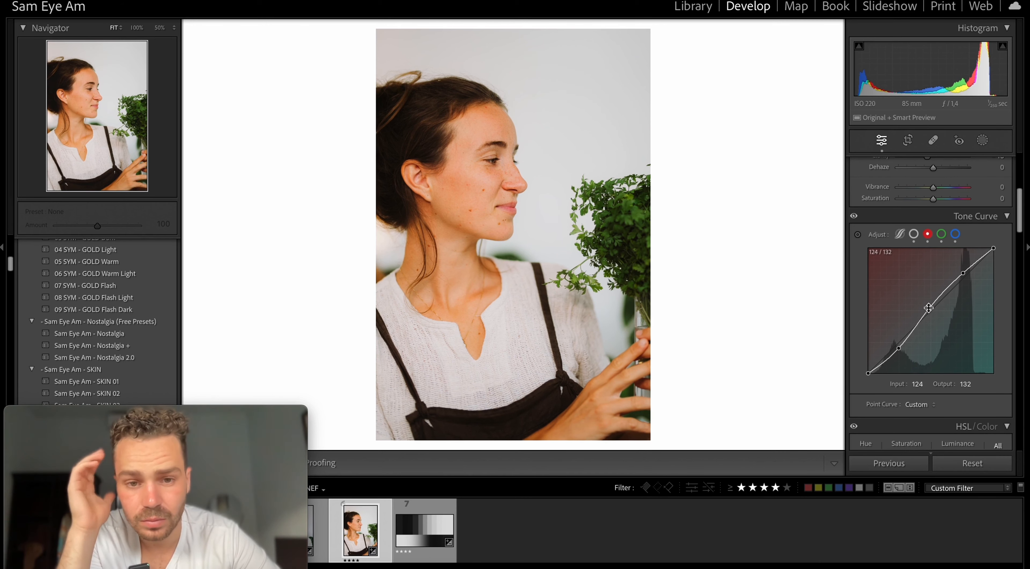
key(ctrl+z)
key(ctrl+shift+z)
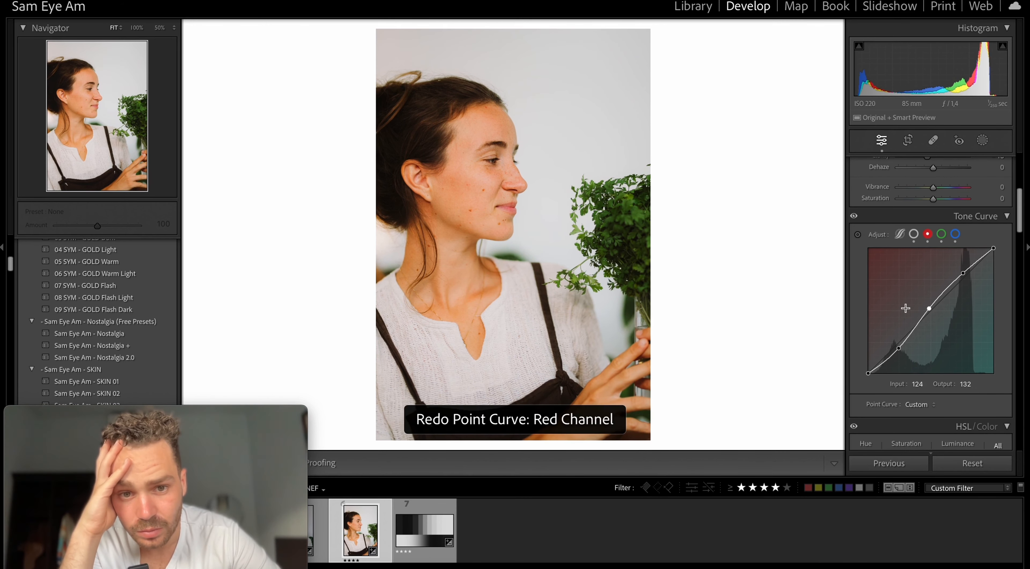
key(ctrl+z)
key(ctrl+z)
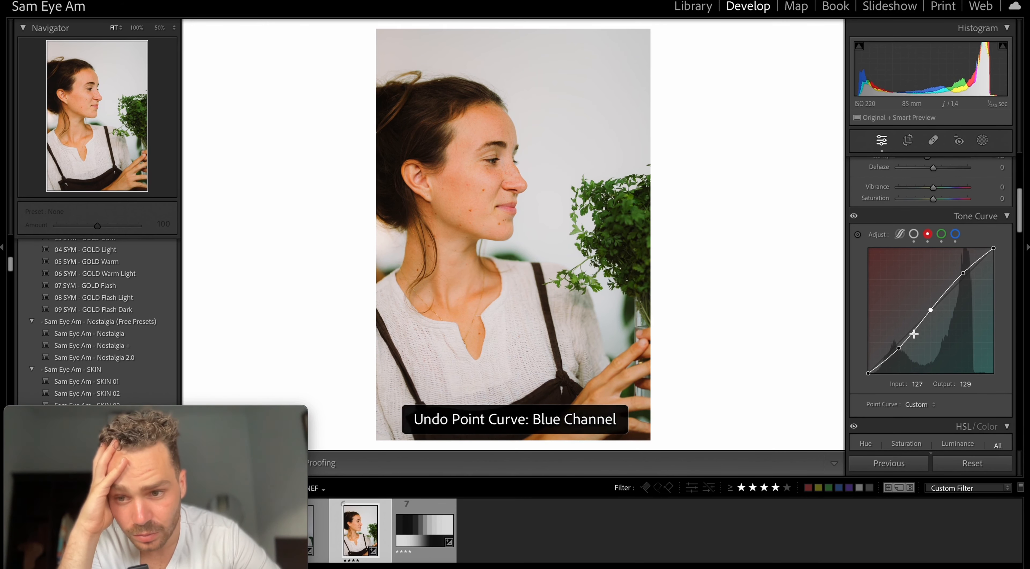
Step: Set the red curve's highlight point to input 192, output 202, and shift the RGB curve's highlight point to a slightly darker input
drag(964, 273, 963, 273)
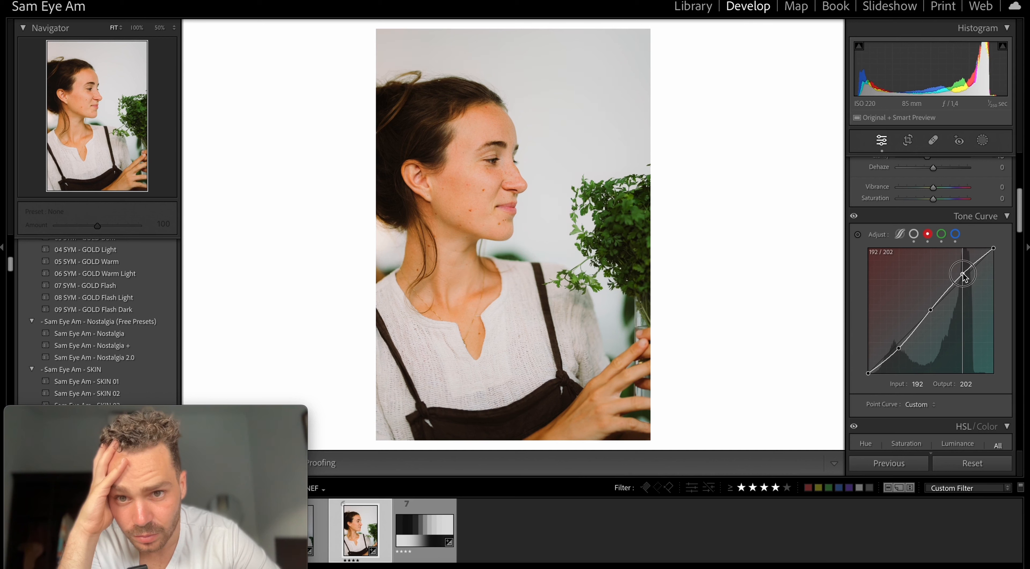
scroll(953, 233, up, 3)
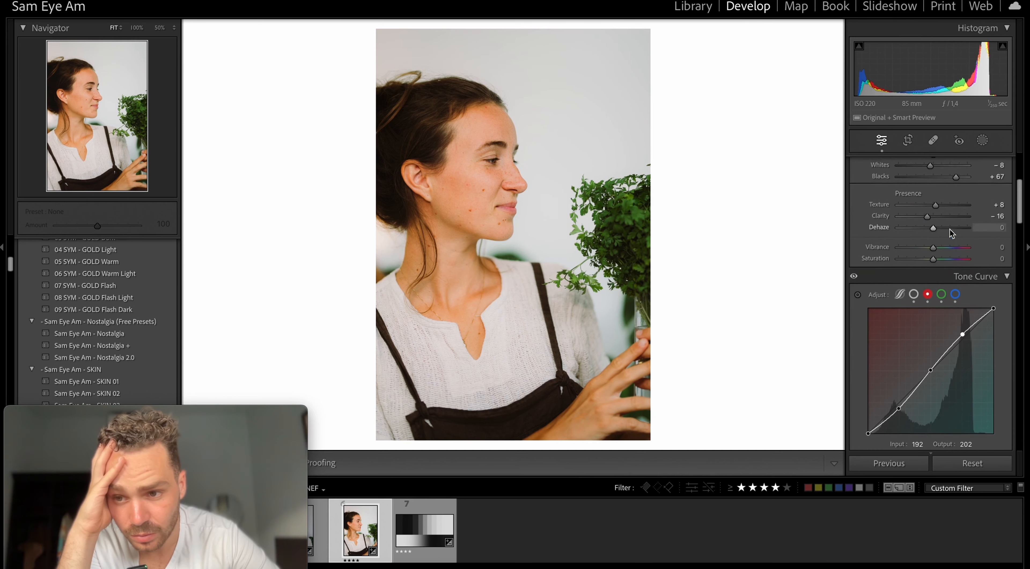
click(914, 295)
drag(957, 339, 954, 342)
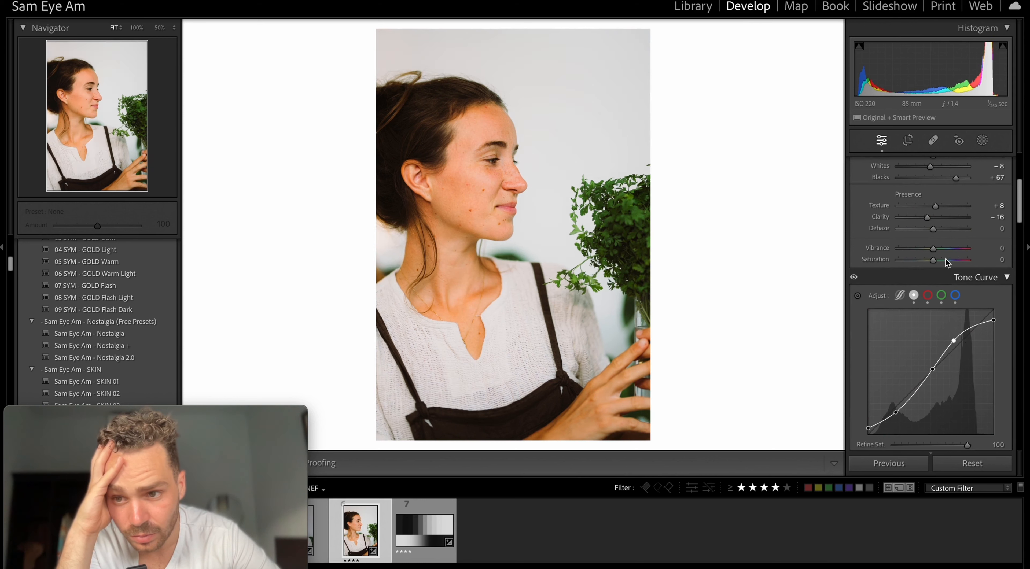
Step: Set the green curve's highlight point to input 184, output 190, and the blue curve's highlight point to input 190, output 187
click(942, 295)
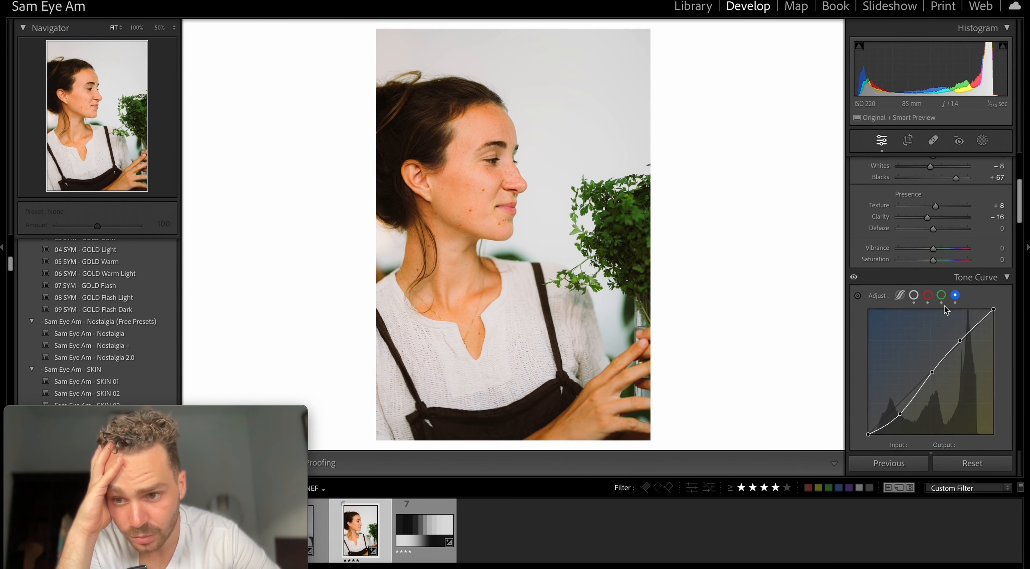
drag(962, 340, 960, 344)
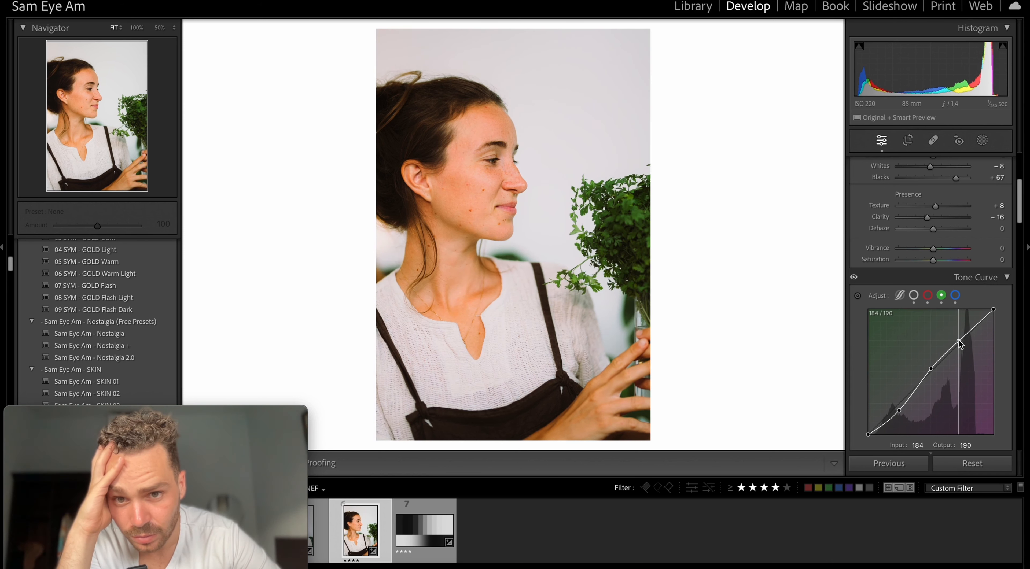
click(954, 295)
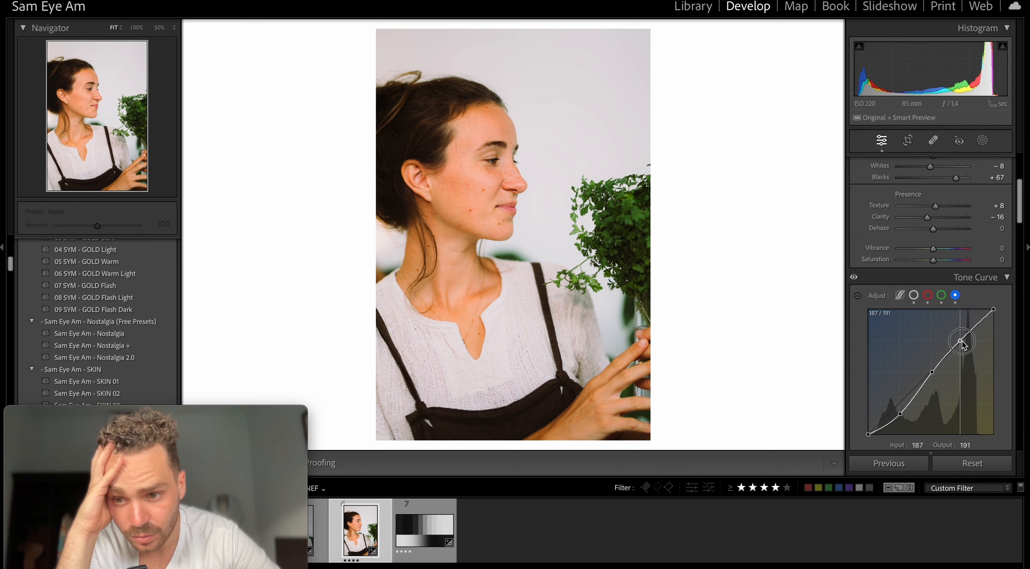
drag(960, 340, 962, 345)
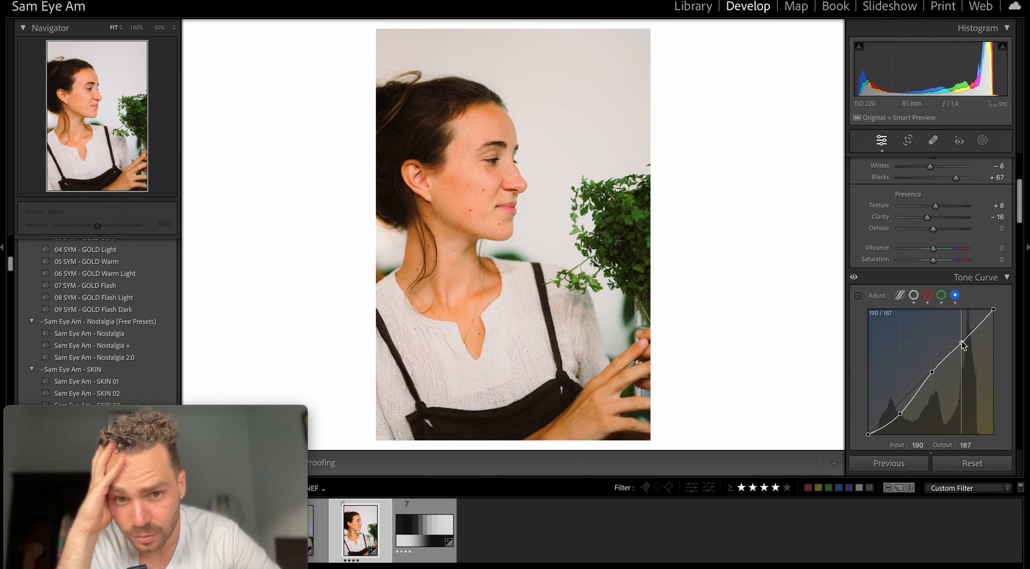
Step: Copy the side-profile portrait's develop settings and paste them onto the gray shades chart
key(super+shift+c)
key(Return)
key(shift+Right)
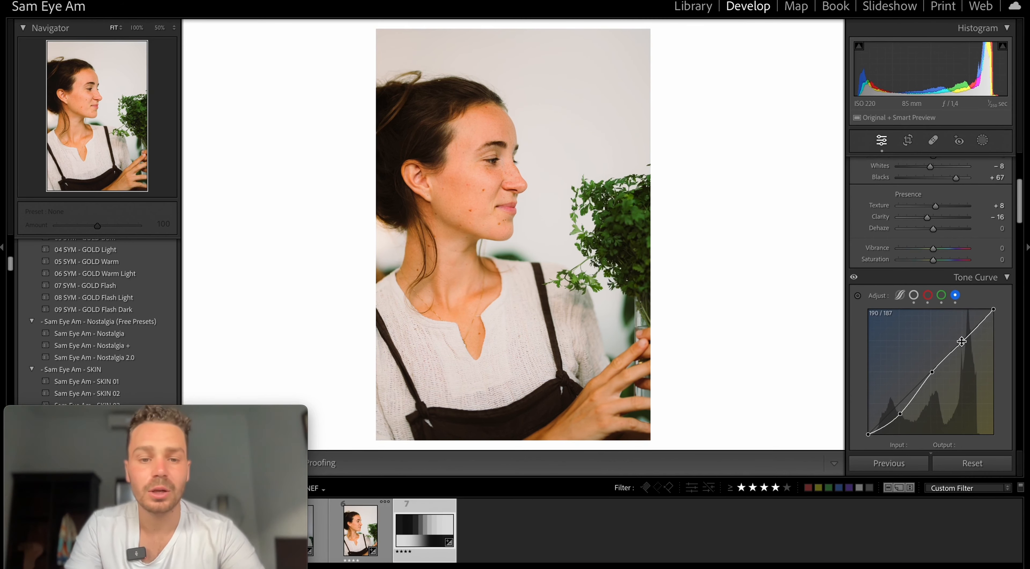
key(super+v)
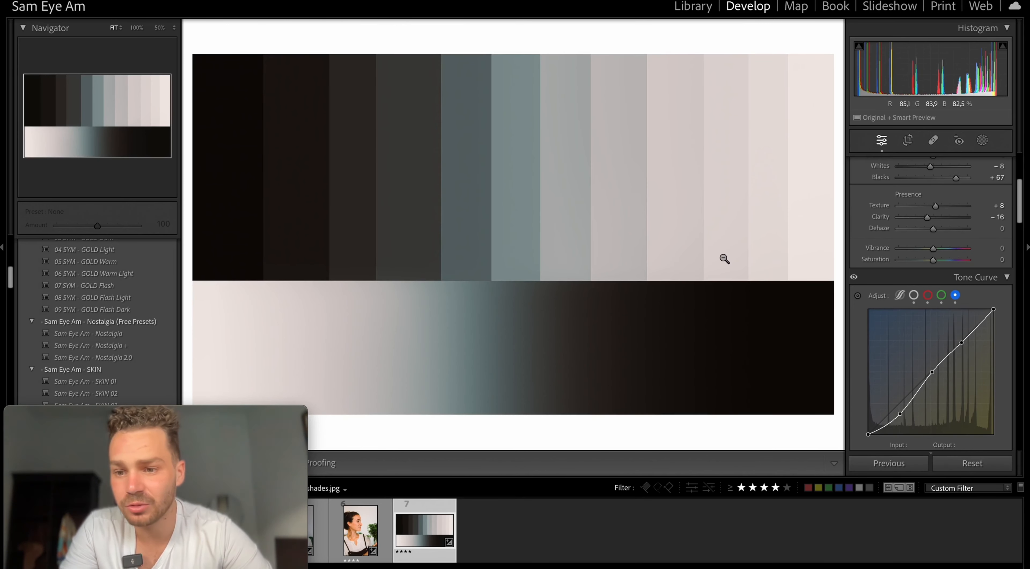
Step: Examine the red, green and blue curves on the gray shades chart and compare the chart with the portrait
click(941, 296)
click(927, 296)
click(941, 295)
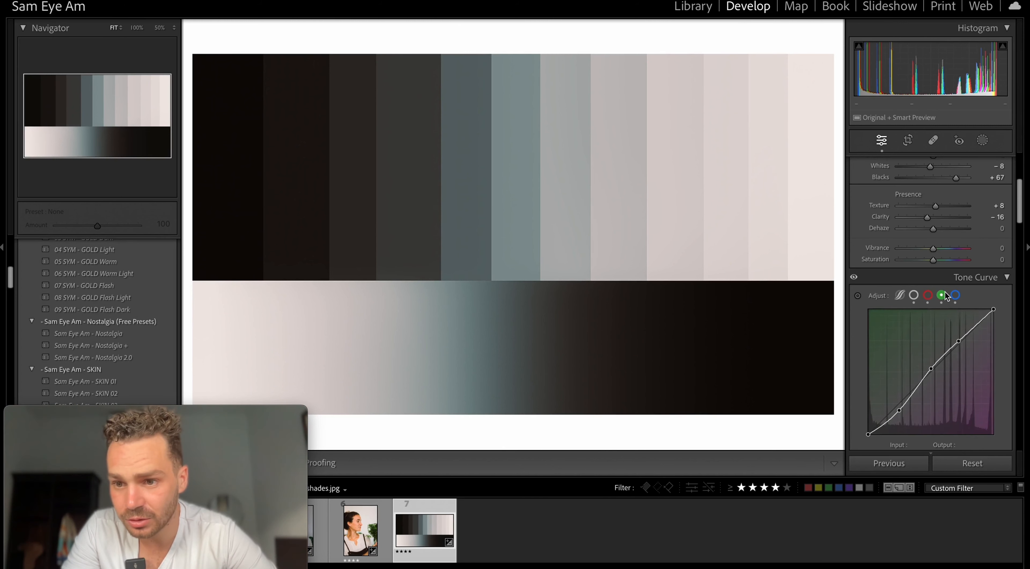
click(955, 295)
click(366, 543)
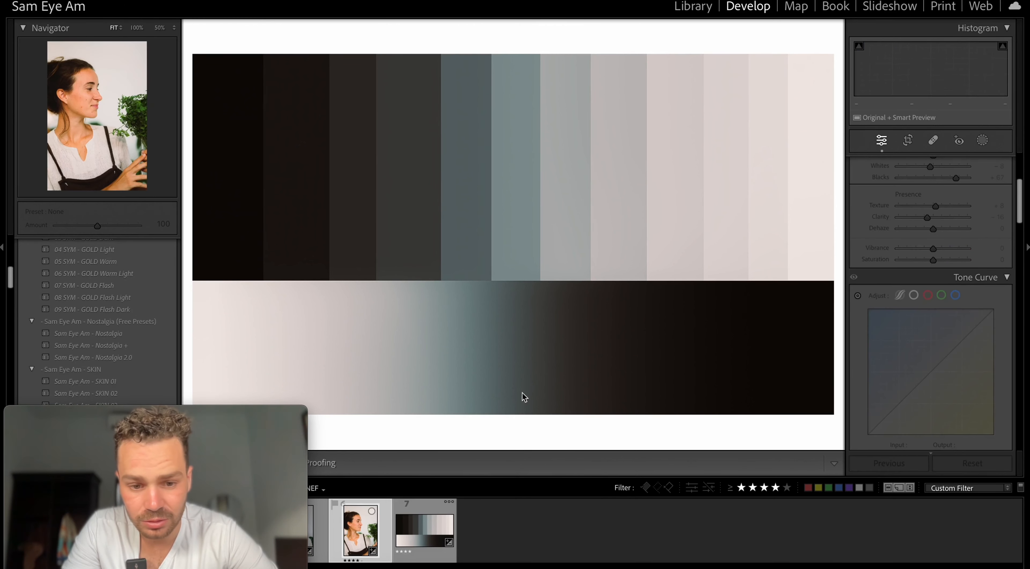
click(423, 529)
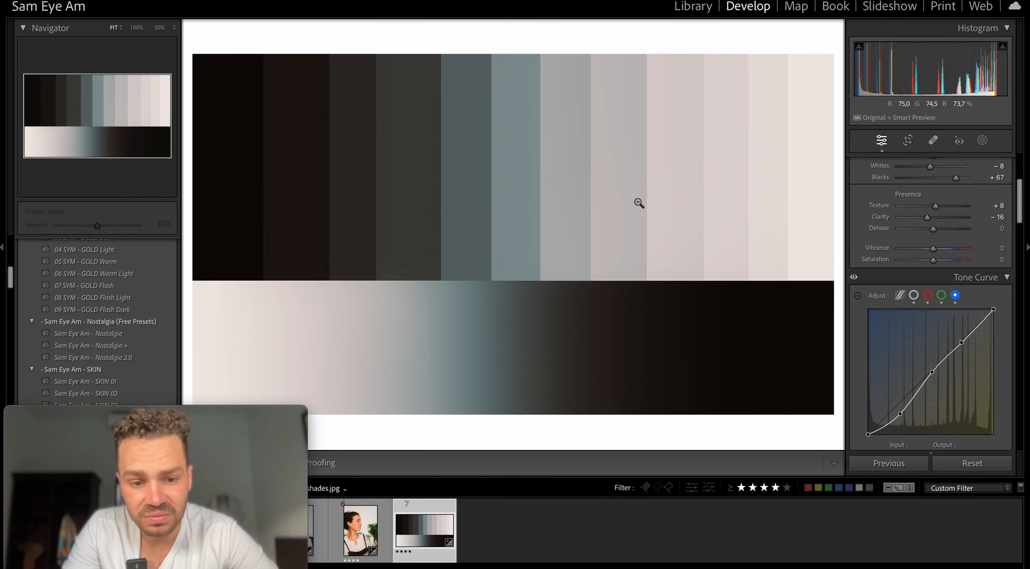
Step: Apply the copied settings to the front-facing portrait and raise its Exposure to +1.30
key(Left)
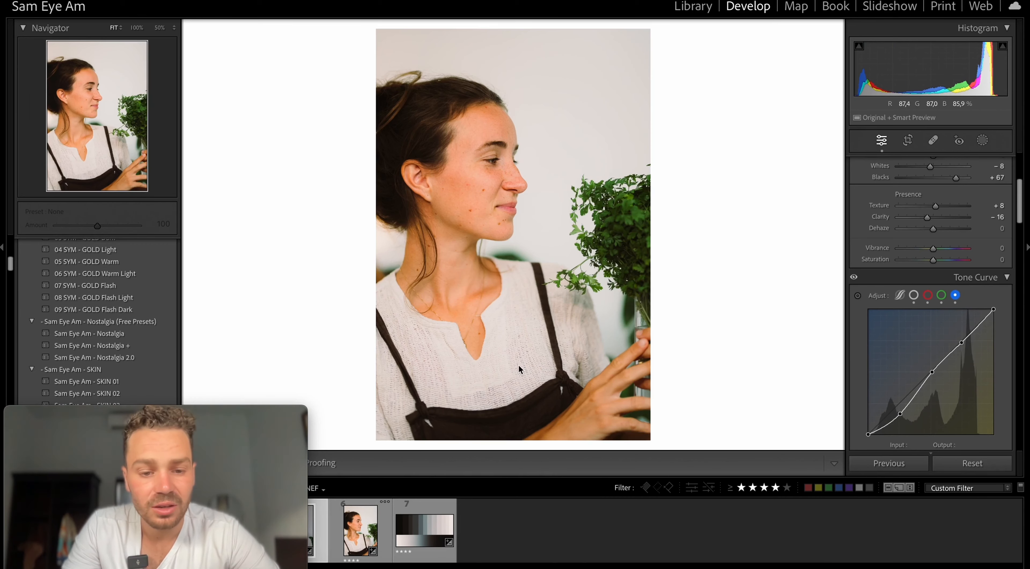
key(Left)
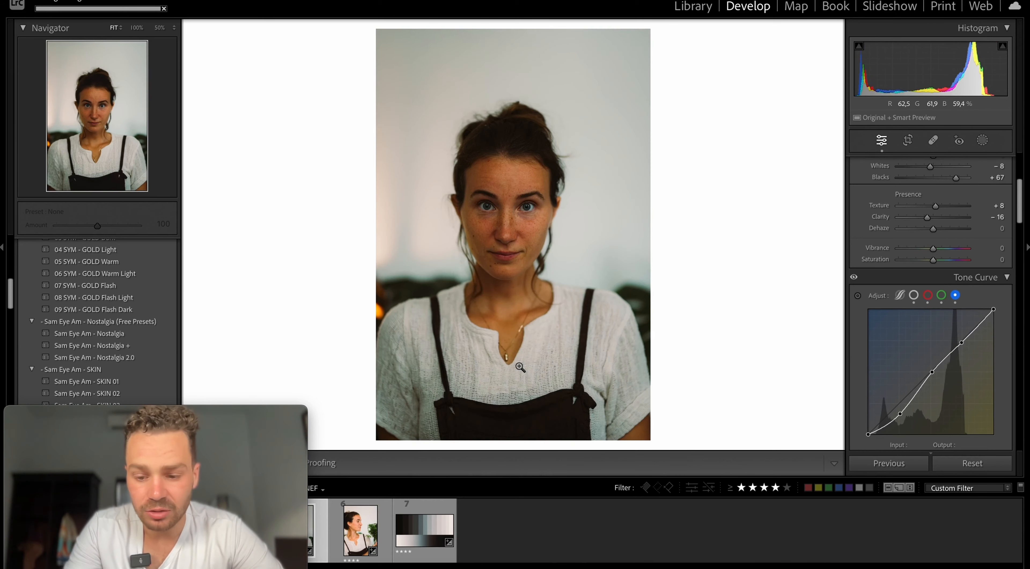
key(equal)
key(equal)
key(equal)
key(equal)
key(equal)
key(equal)
key(equal)
key(equal)
key(equal)
key(equal)
key(equal)
key(equal)
key(equal)
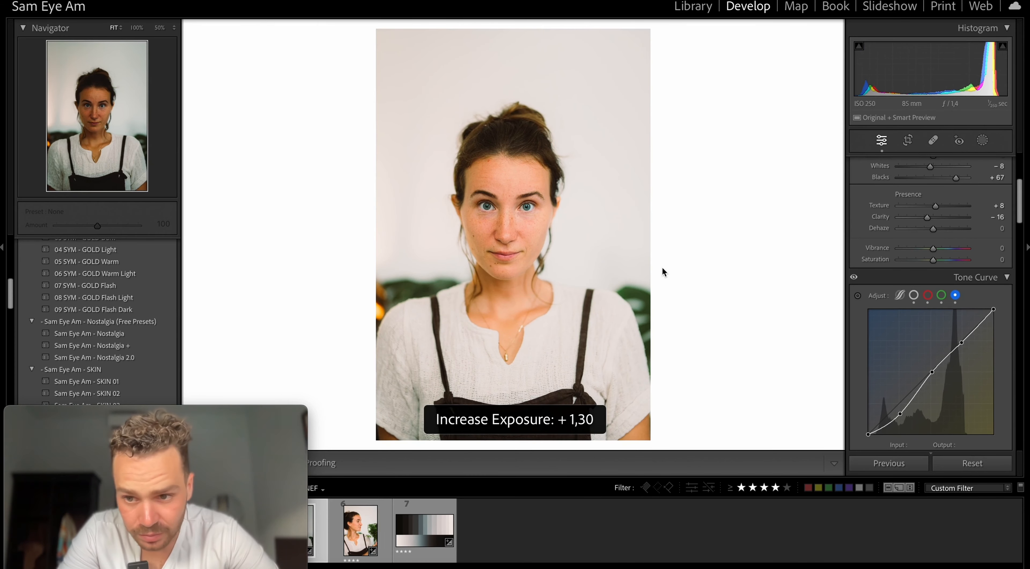
Step: Crop the front-facing portrait slightly tighter by trimming the empty wall above the woman's head
key(r)
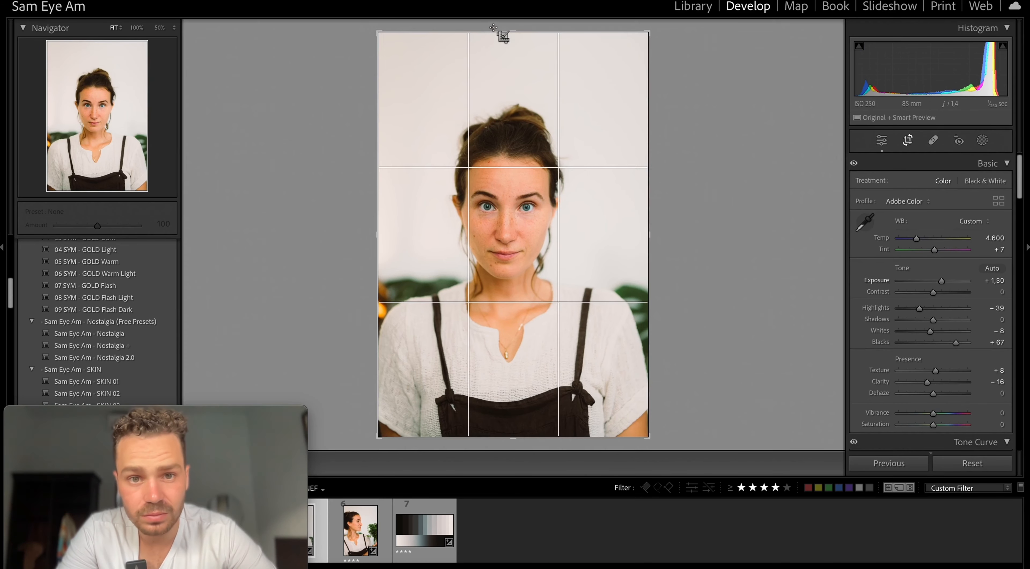
drag(493, 35, 493, 58)
key(r)
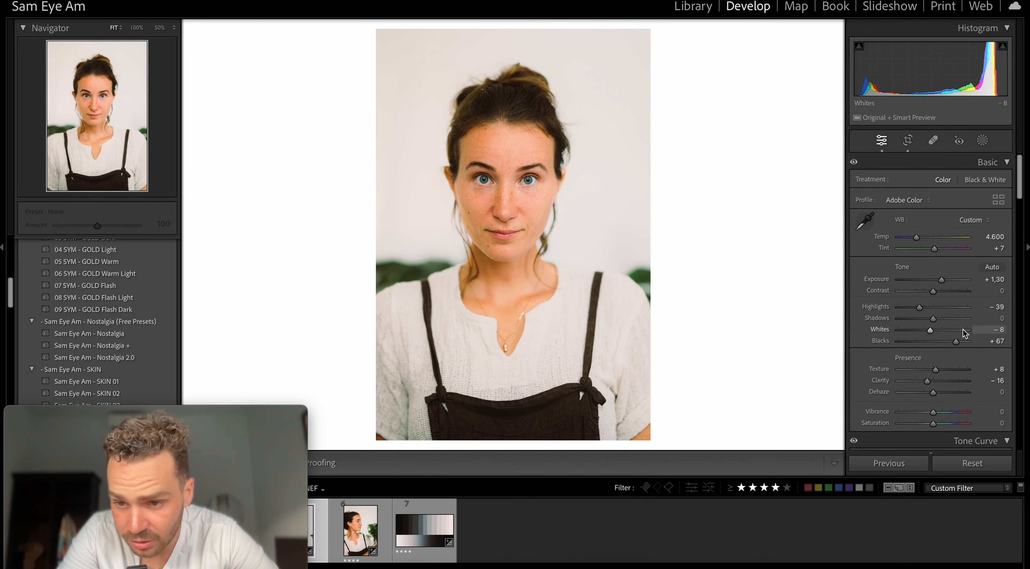
Step: Set Whites and Highlights to −52 and Clarity to −5
drag(929, 330, 915, 309)
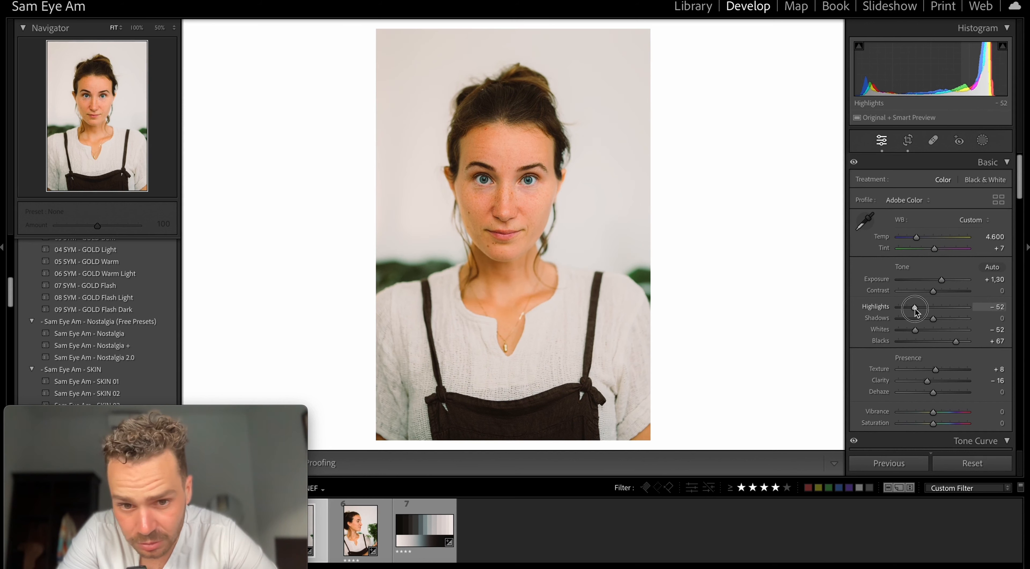
drag(927, 380, 931, 382)
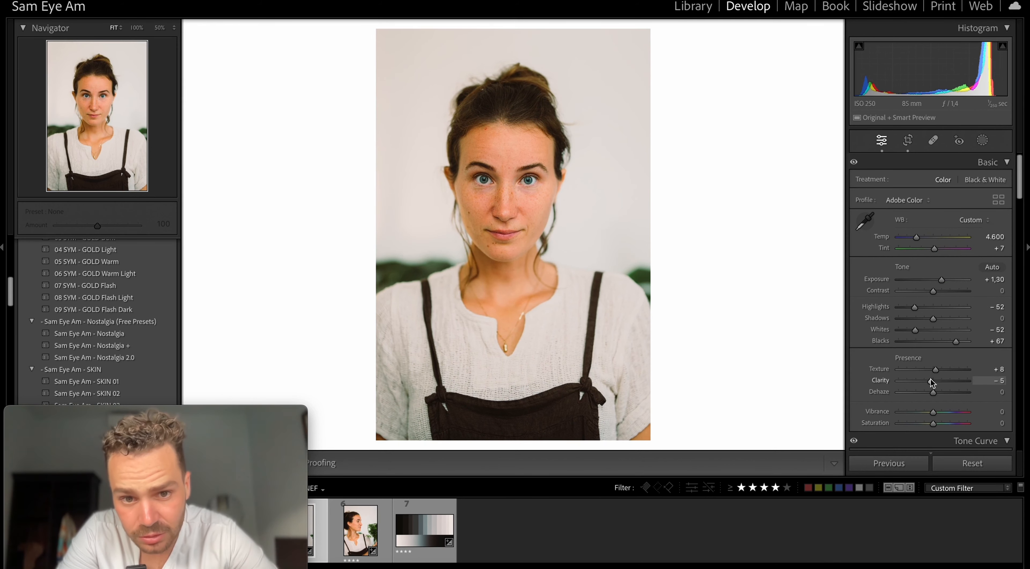
Step: Raise the blue curve's highlight point slightly and set the green curve's midpoint to input 126, output 128
scroll(930, 379, down, 4)
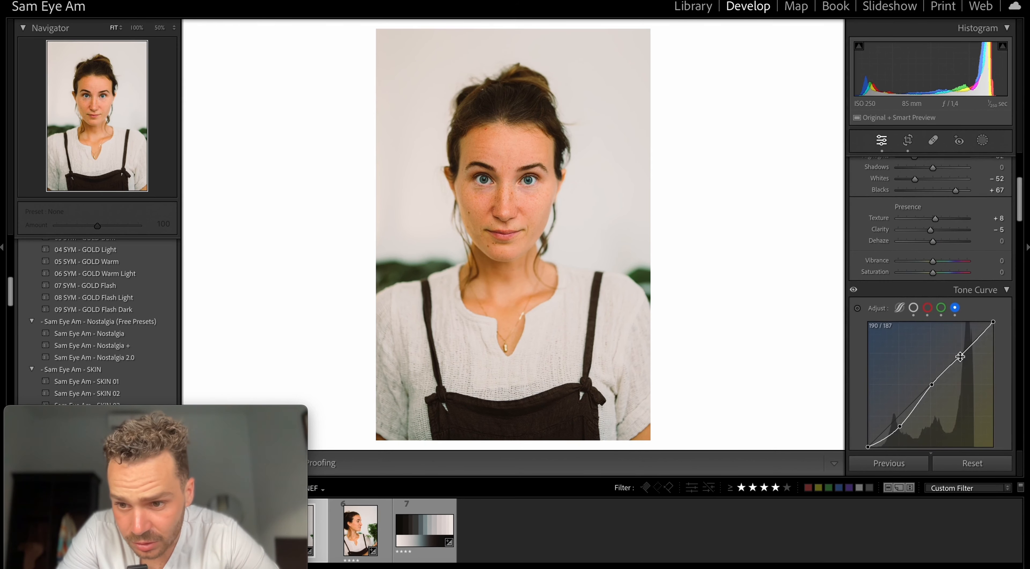
drag(960, 356, 957, 355)
click(942, 310)
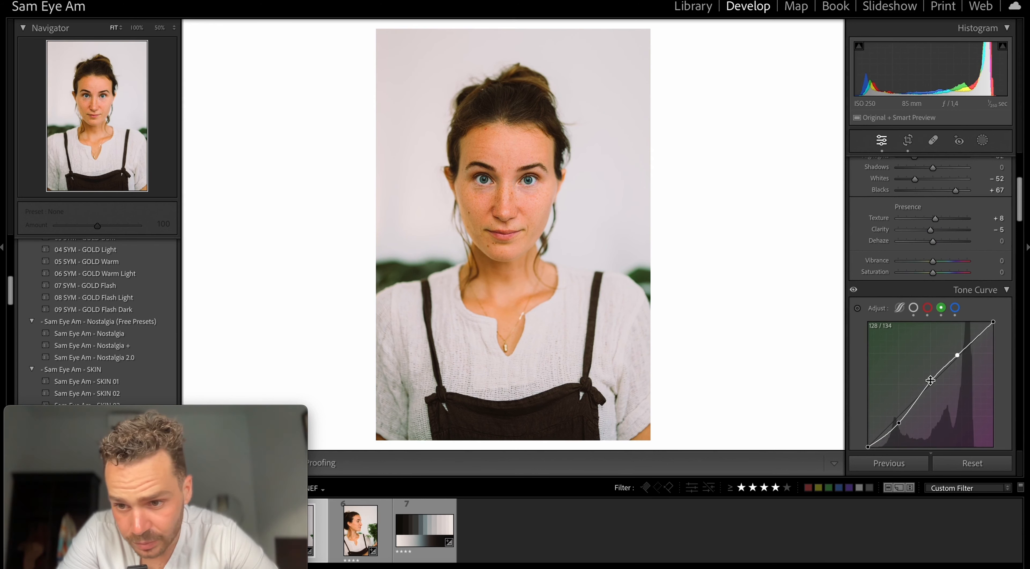
click(927, 309)
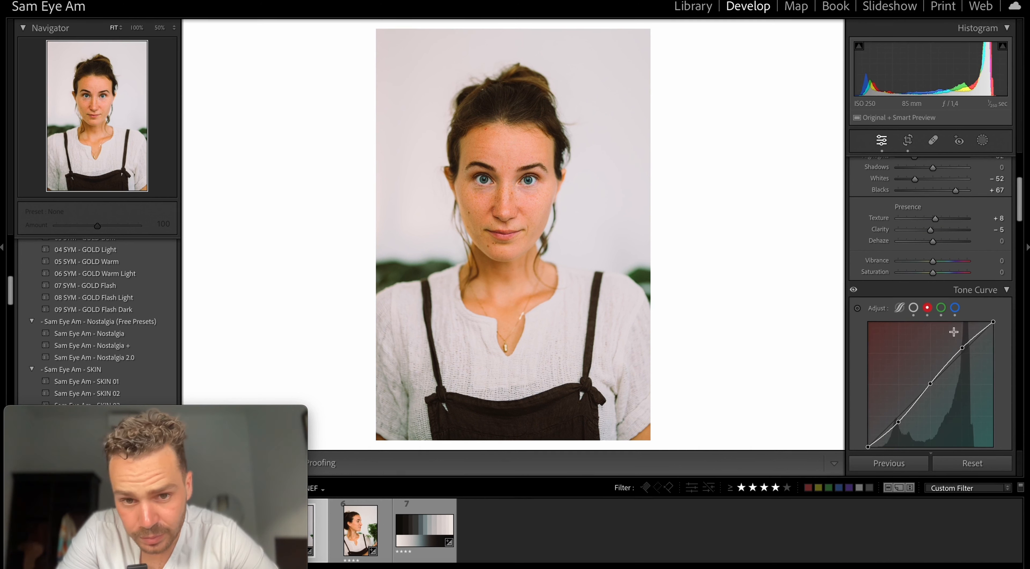
click(946, 308)
drag(930, 380, 930, 384)
Step: Set the blue curve's highlight point to input 185, output 191, and raise the green curve's highlight point slightly at about input 180
click(954, 308)
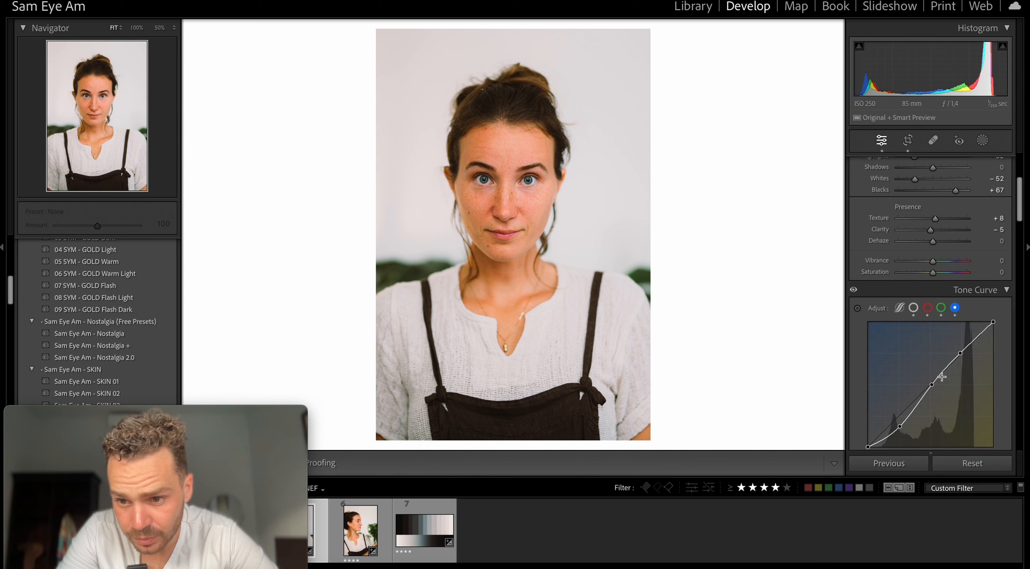
drag(958, 352, 960, 352)
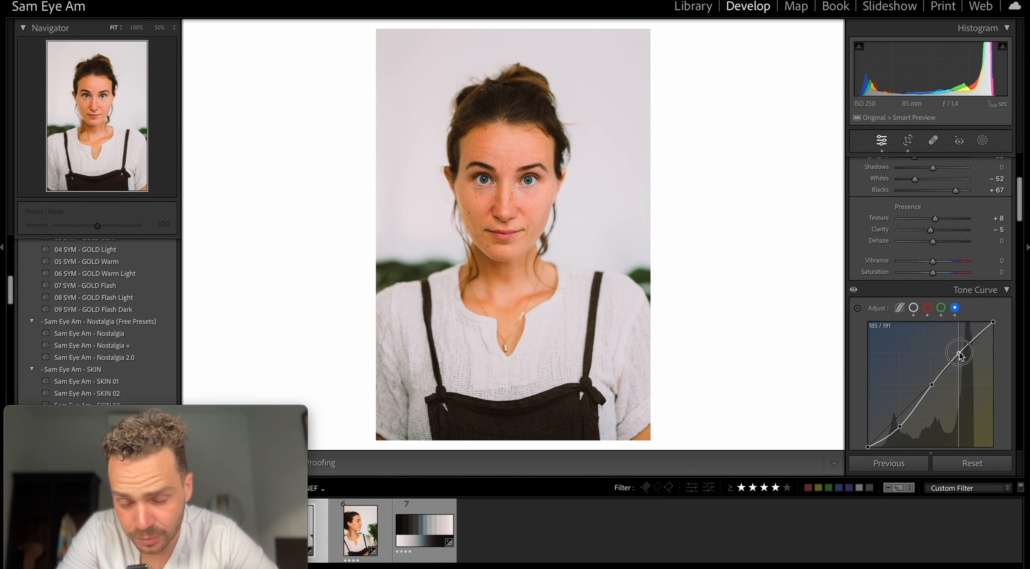
click(941, 308)
drag(959, 355, 958, 353)
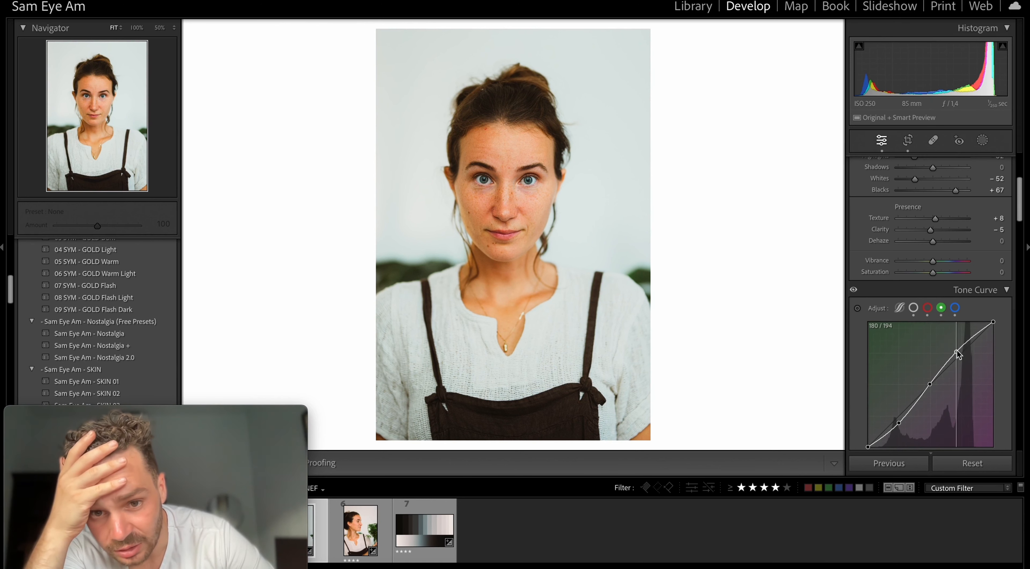
drag(957, 353, 956, 353)
Step: Set the red curve's highlight point to input 189, output 203, and raise the blue curve's highlight point a little further
click(927, 309)
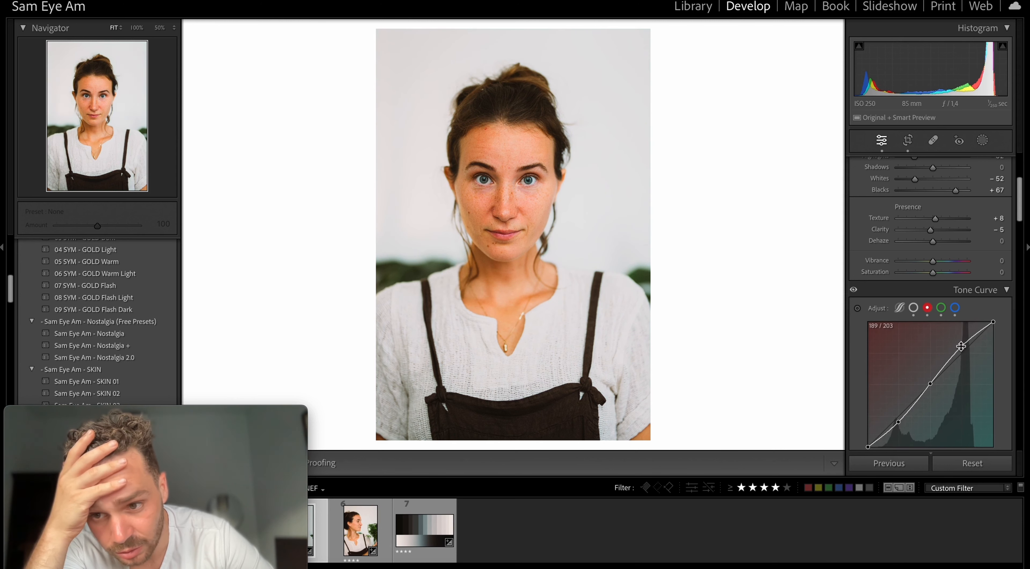
click(955, 309)
drag(956, 355, 959, 350)
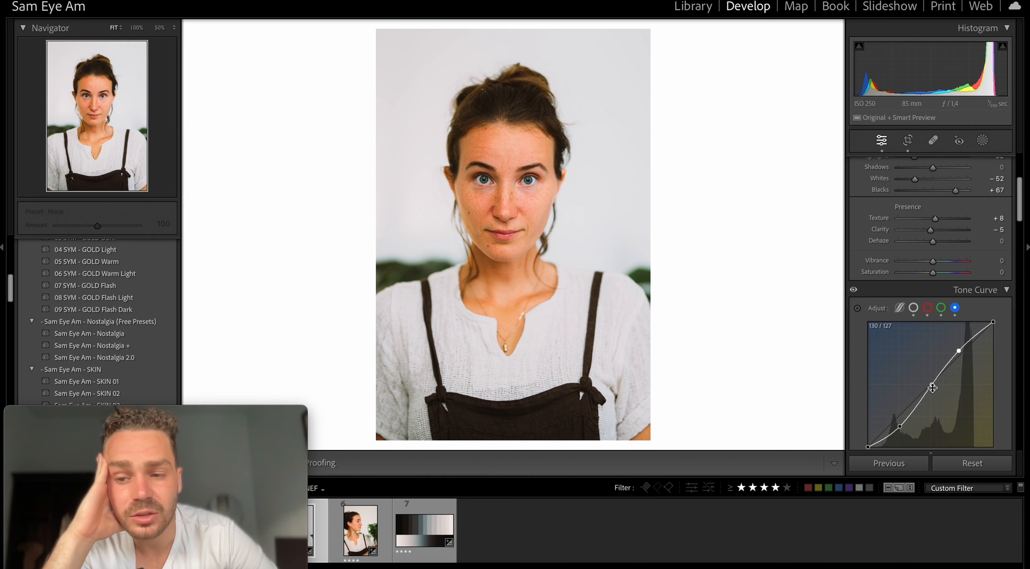
Step: Try the green curve's midpoint at input 123, output 128, and the blue curve's midpoint at input 132, output 133
click(941, 308)
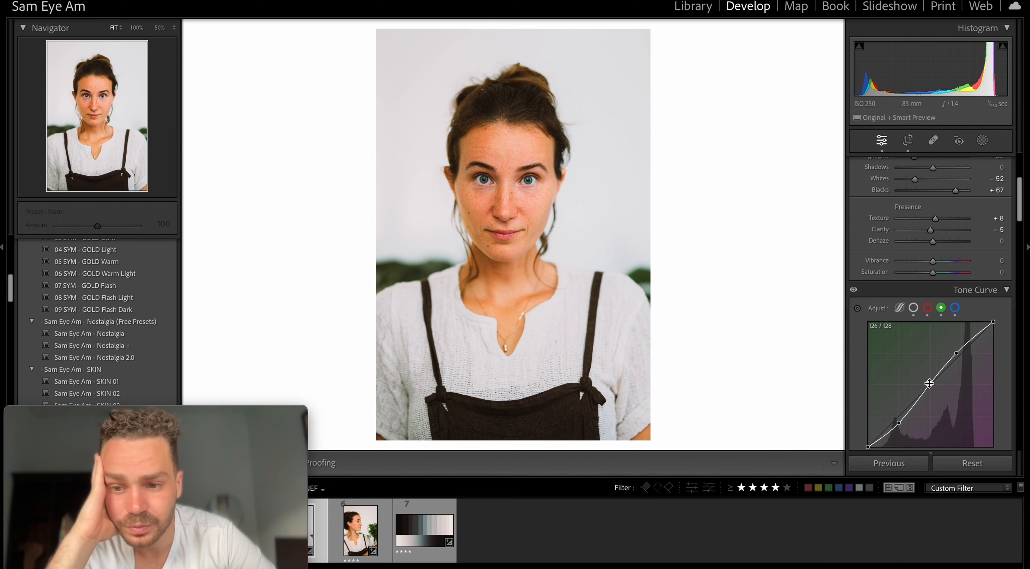
drag(929, 384, 928, 386)
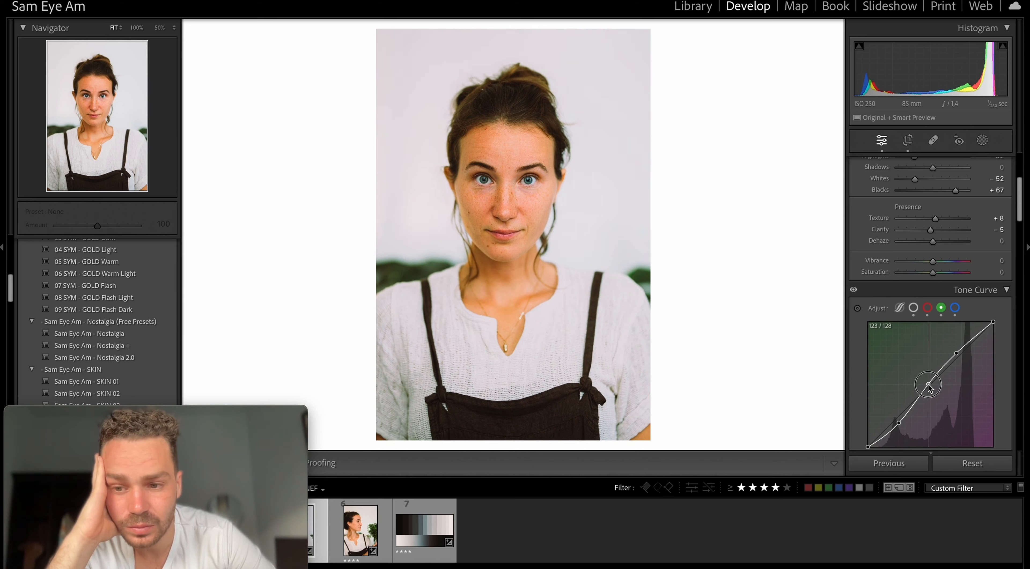
click(955, 308)
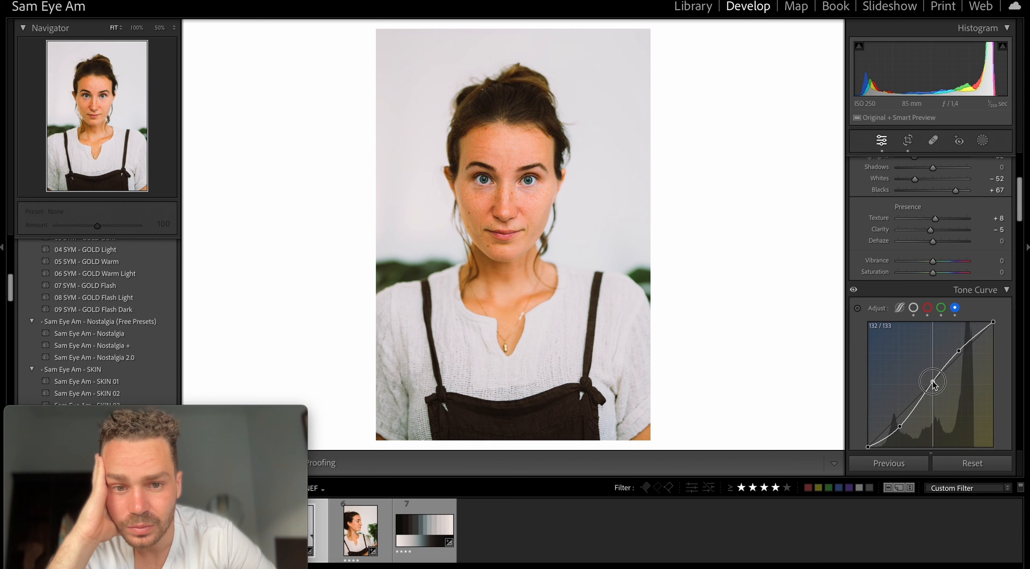
Step: Set the red curve's midpoint to input 125, output 131, and the green curve's midpoint to input 126, output 134
click(928, 306)
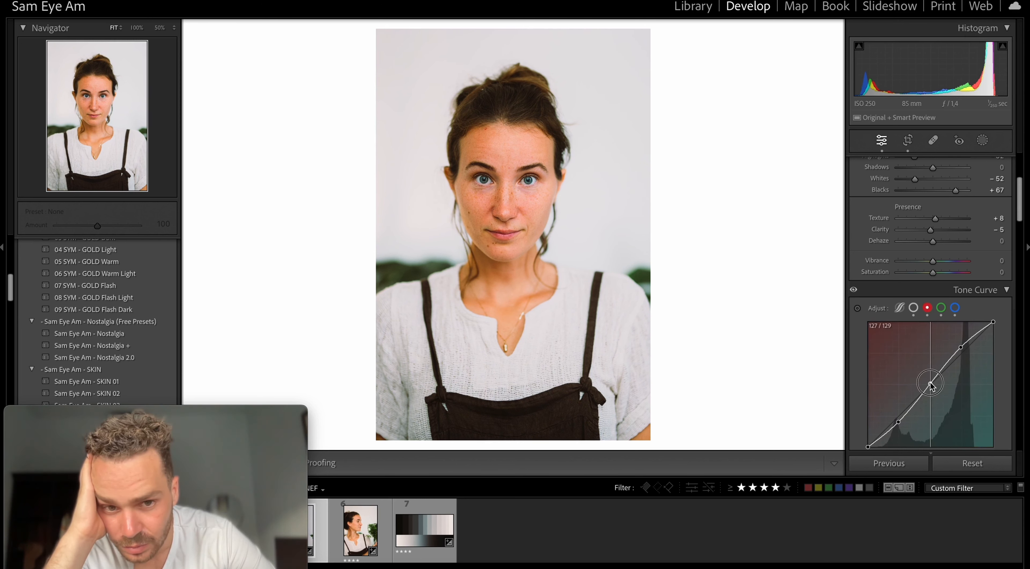
drag(930, 383, 929, 380)
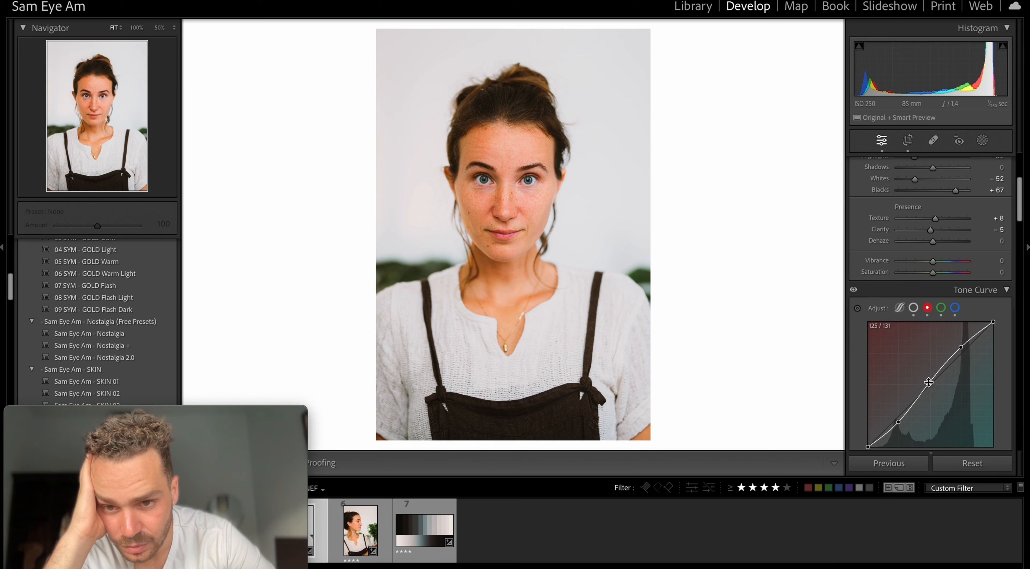
click(941, 307)
drag(927, 385, 929, 382)
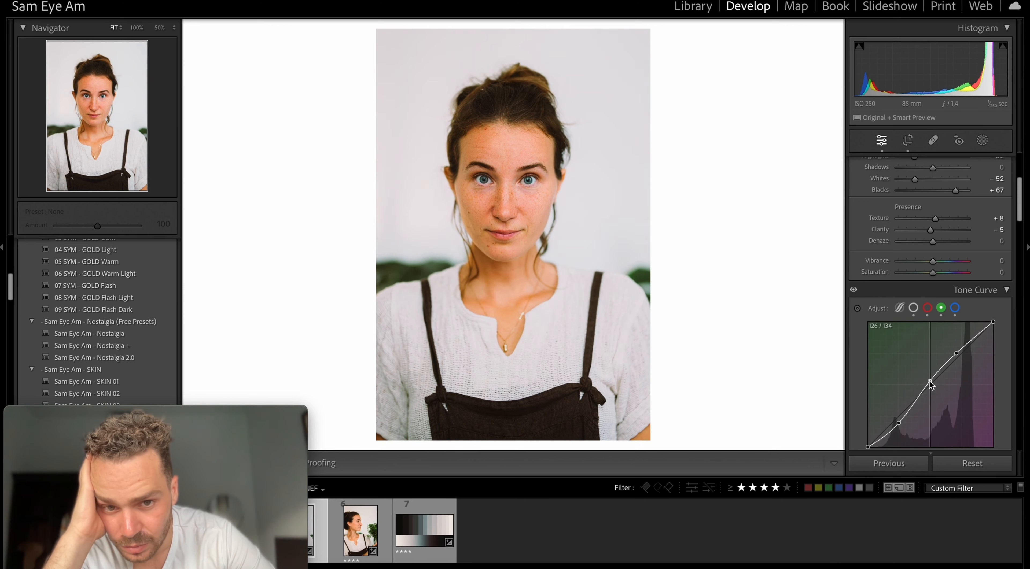
Step: Set the blue curve's midpoint to input 131, output 133
click(955, 308)
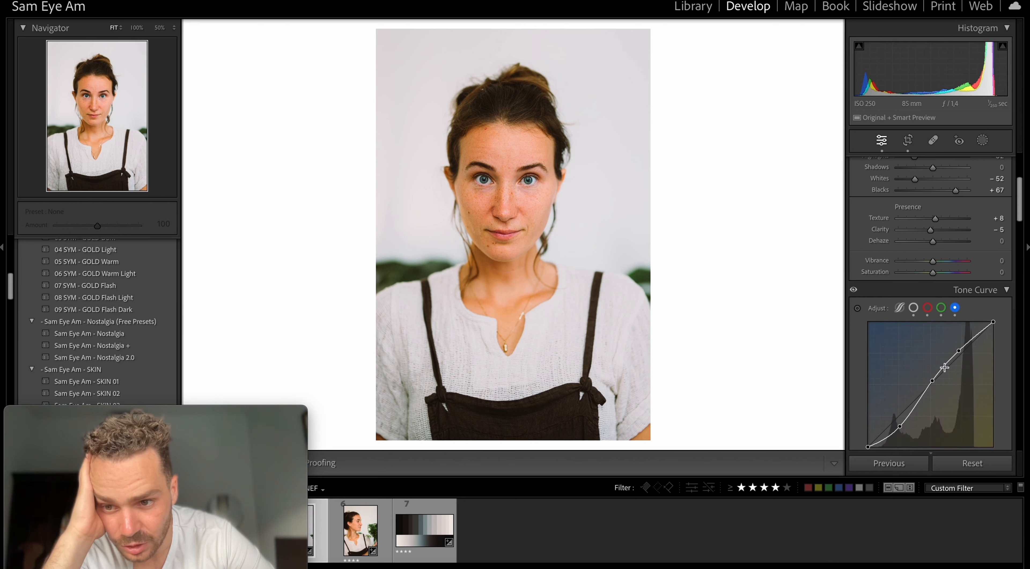
click(933, 381)
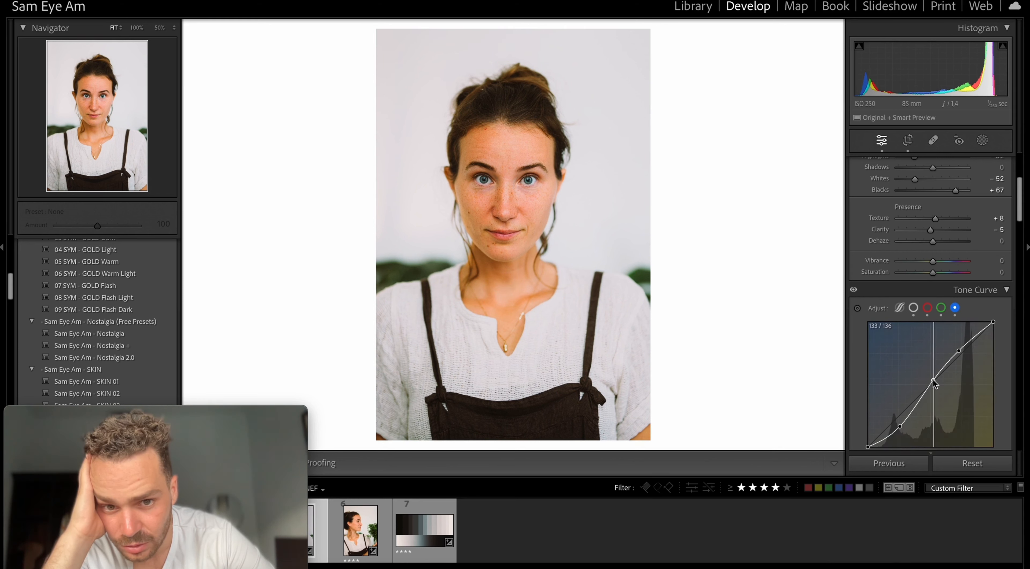
drag(933, 382, 933, 382)
Step: Set the Red hue in the HSL adjustments to +7
scroll(931, 359, down, 6)
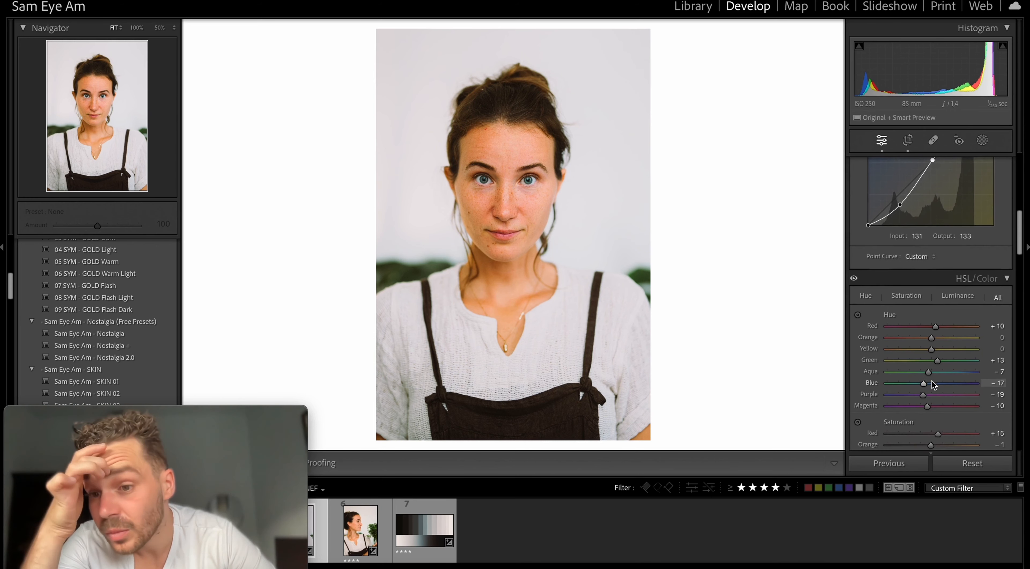
double_click(931, 327)
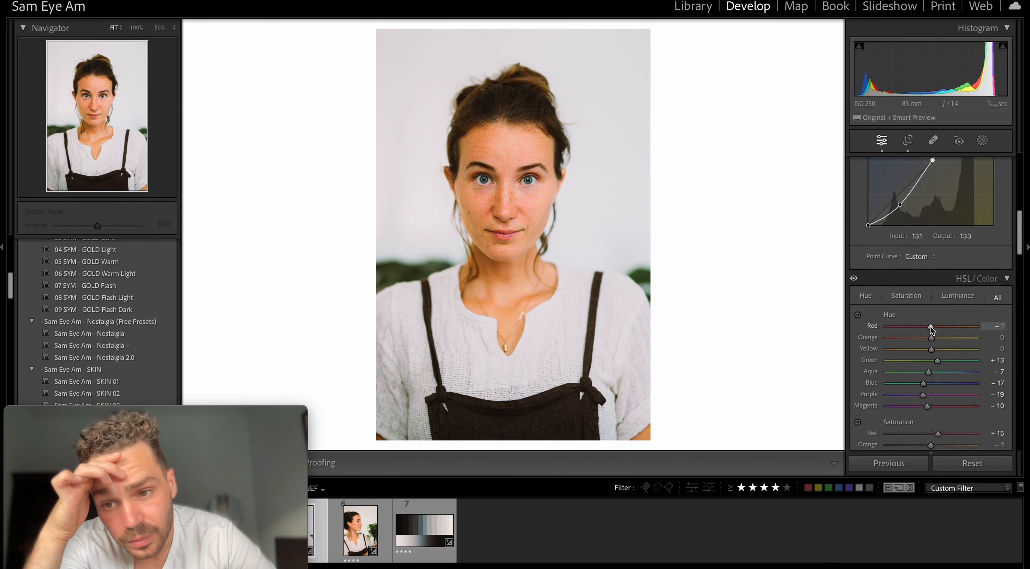
mouse_move(932, 327)
mouse_down()
mouse_move(975, 329)
mouse_move(934, 326)
mouse_up()
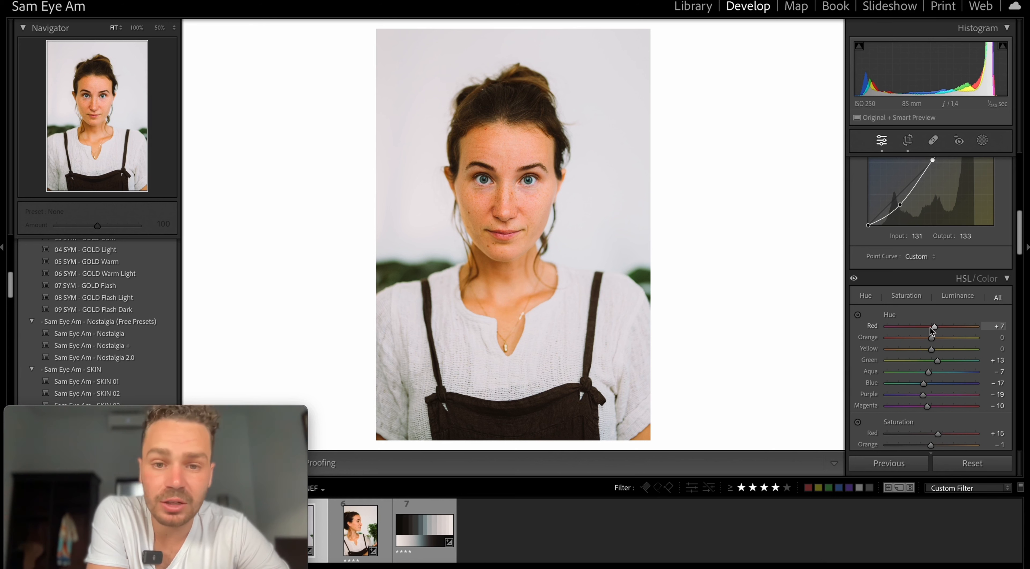
Step: Try the HSL Red hue at +100 on the front-facing portrait
drag(933, 326, 976, 326)
scroll(939, 360, down, 4)
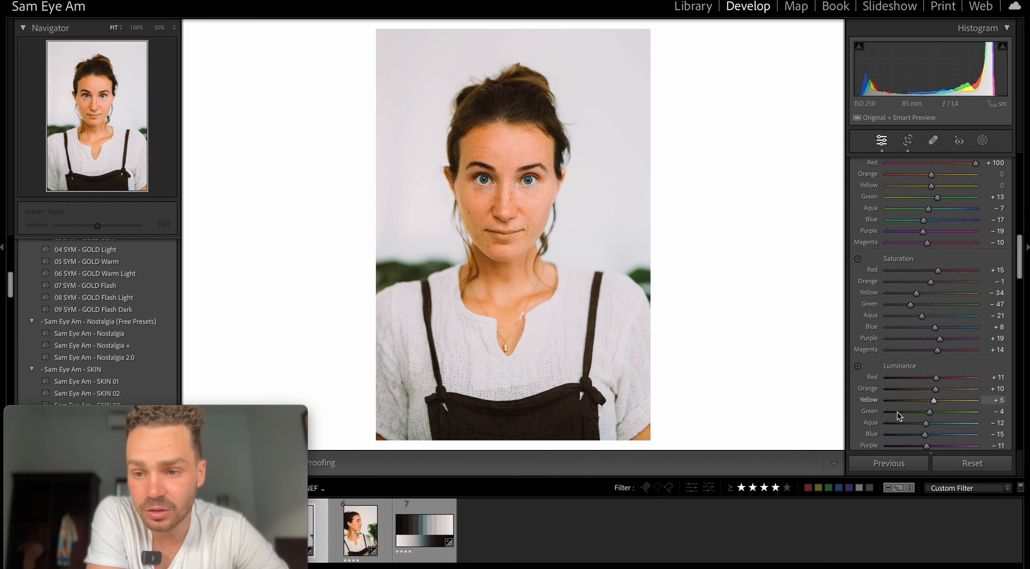
scroll(939, 288, up, 4)
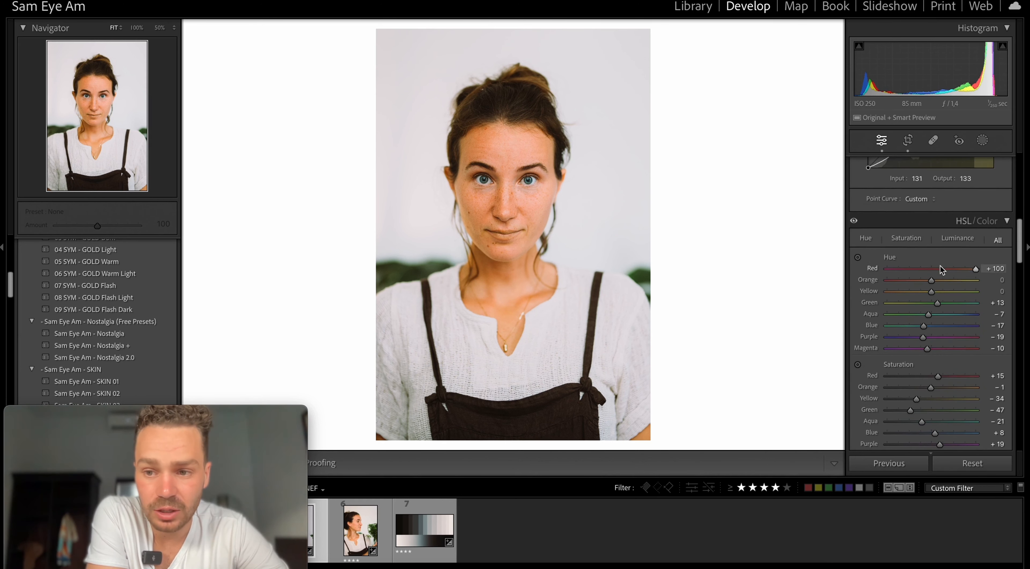
Step: Try the Calibration Red Primary hue at +100 and Blue Primary hue at −82, undoing both changes
scroll(936, 263, down, 10)
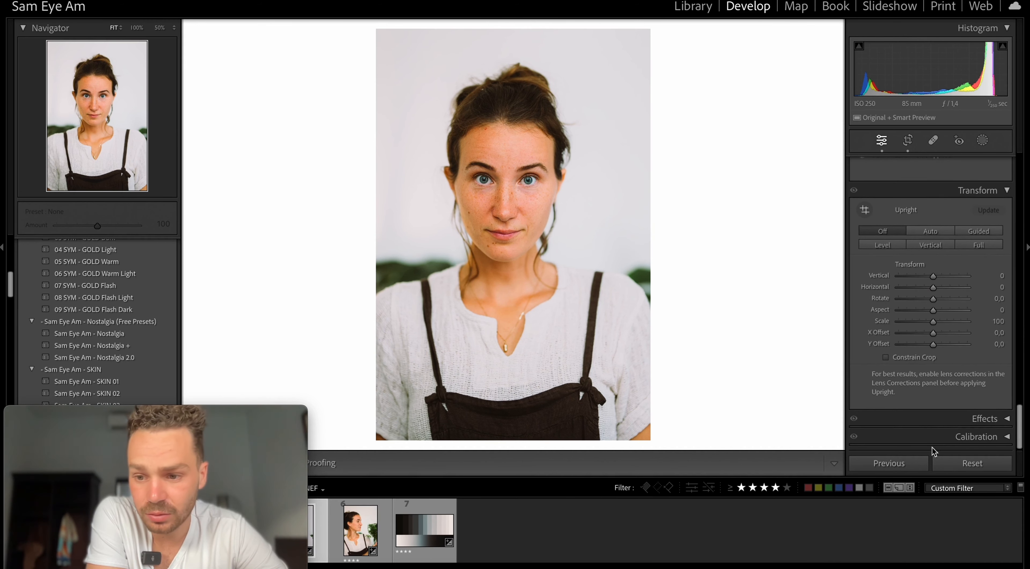
click(934, 437)
drag(938, 345, 997, 351)
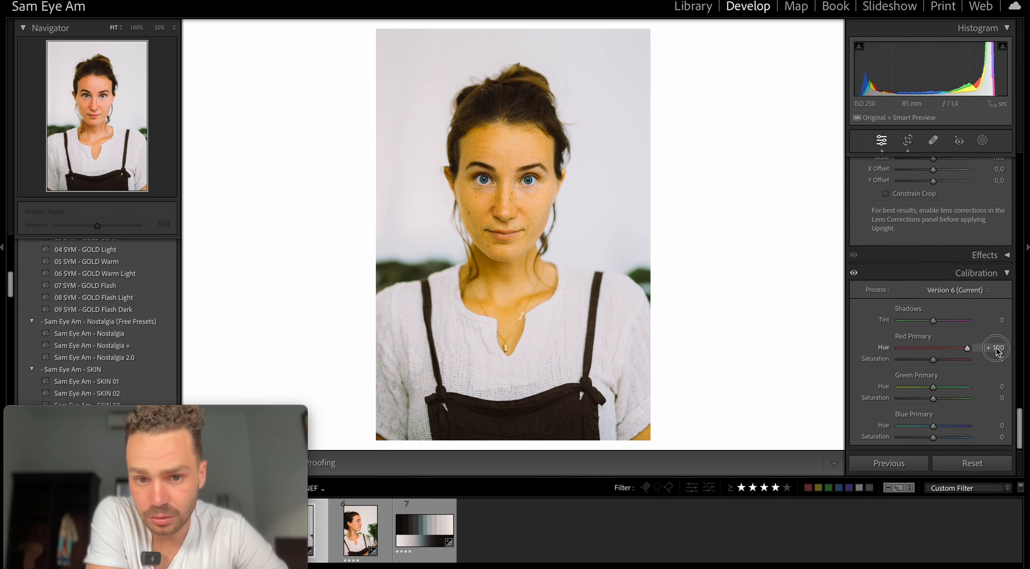
drag(933, 426, 904, 427)
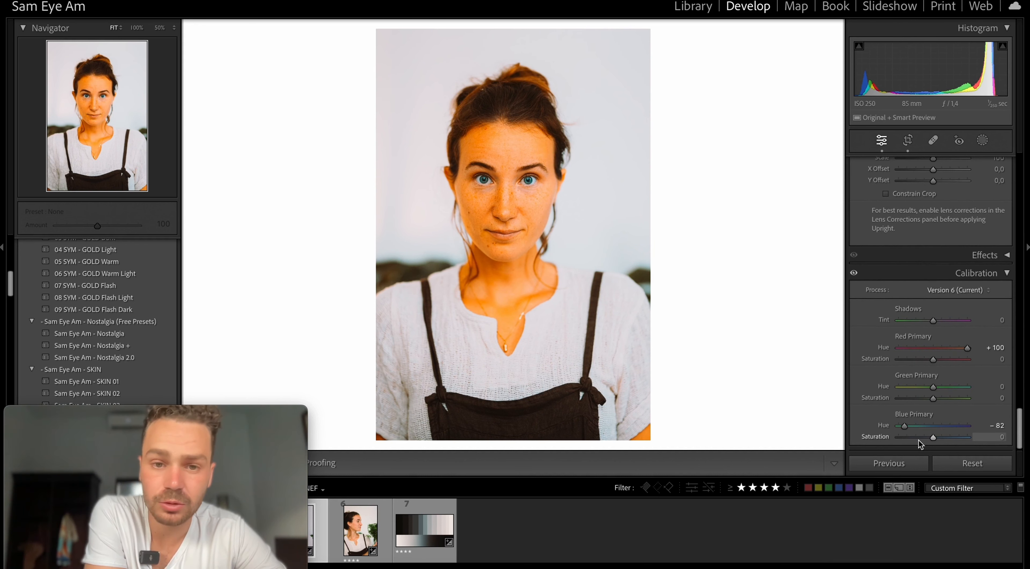
key(ctrl+z)
key(ctrl+z)
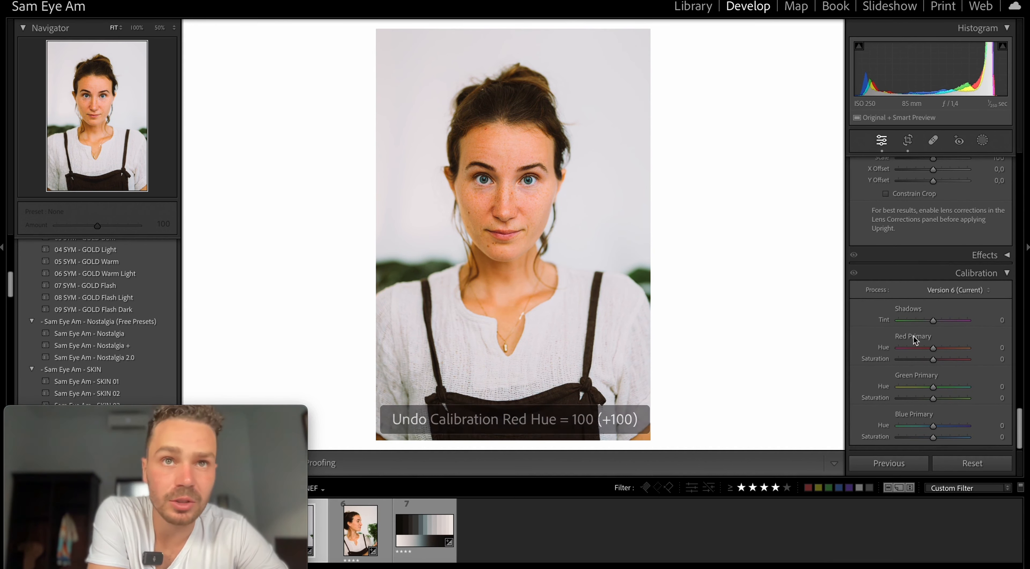
Step: Set the Calibration Red Primary hue to +18
drag(935, 348, 940, 347)
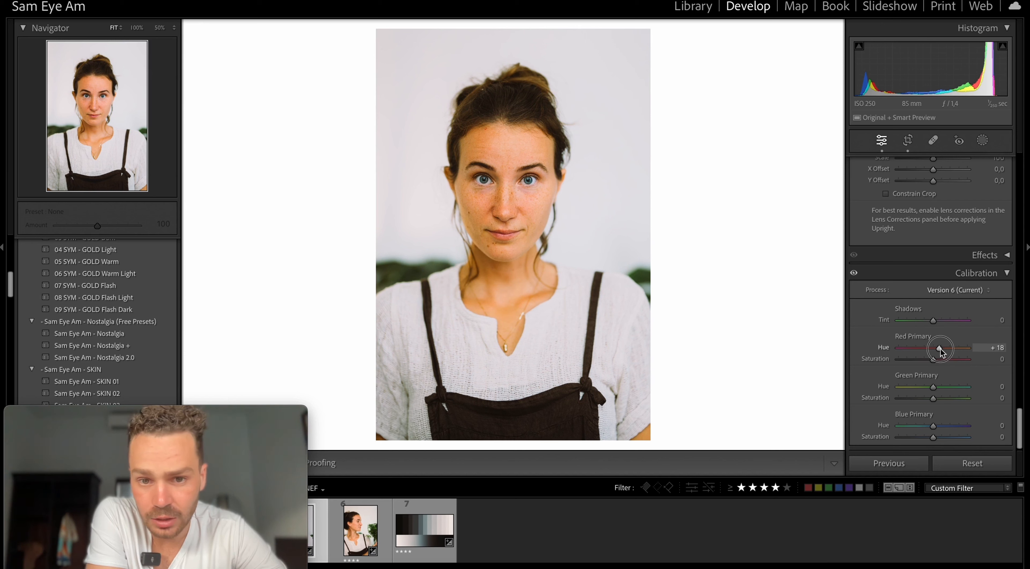
Step: Try the HSL Red hue at +97, undoing the change
scroll(940, 348, up, 15)
scroll(940, 348, down, 5)
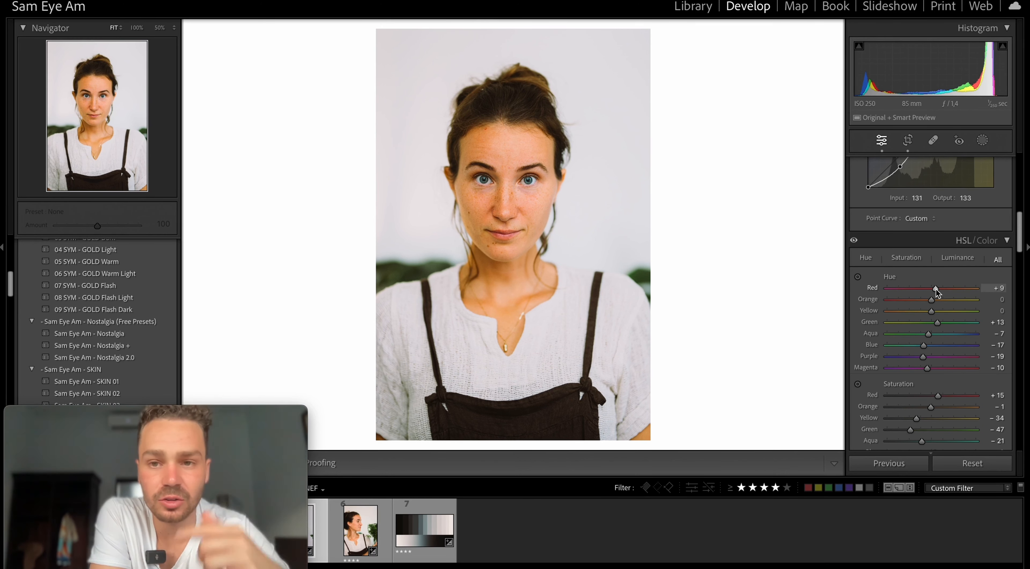
drag(935, 289, 975, 289)
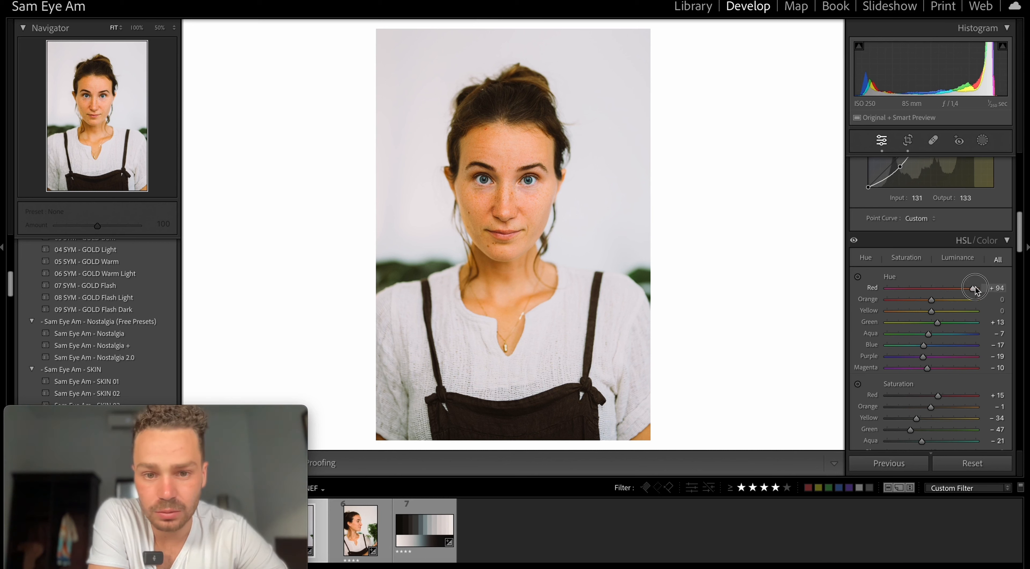
key(ctrl+z)
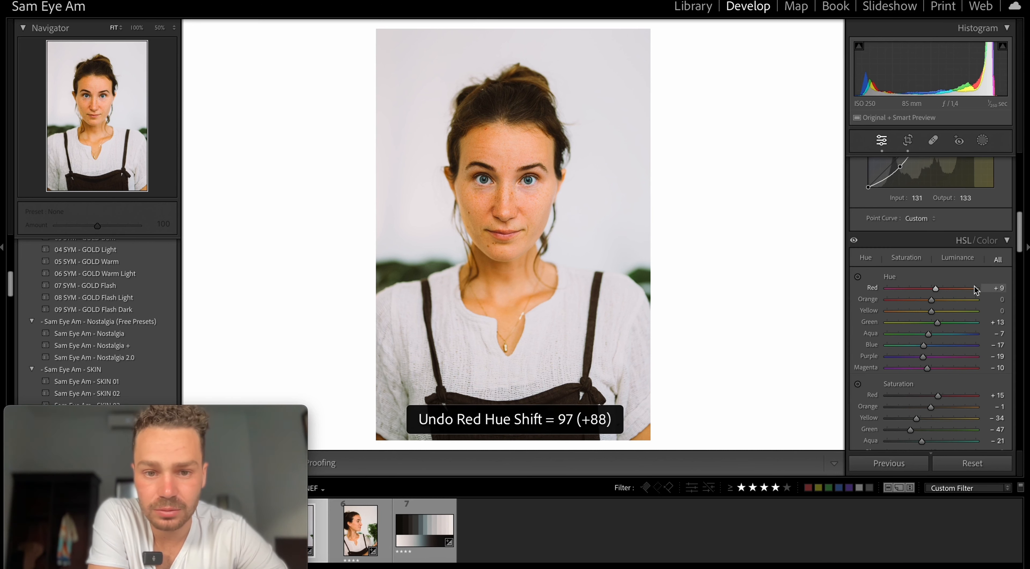
Step: Set the HSL hues to +2 for Red, +5 for Orange and +2 for Yellow
click(935, 289)
drag(937, 291, 932, 288)
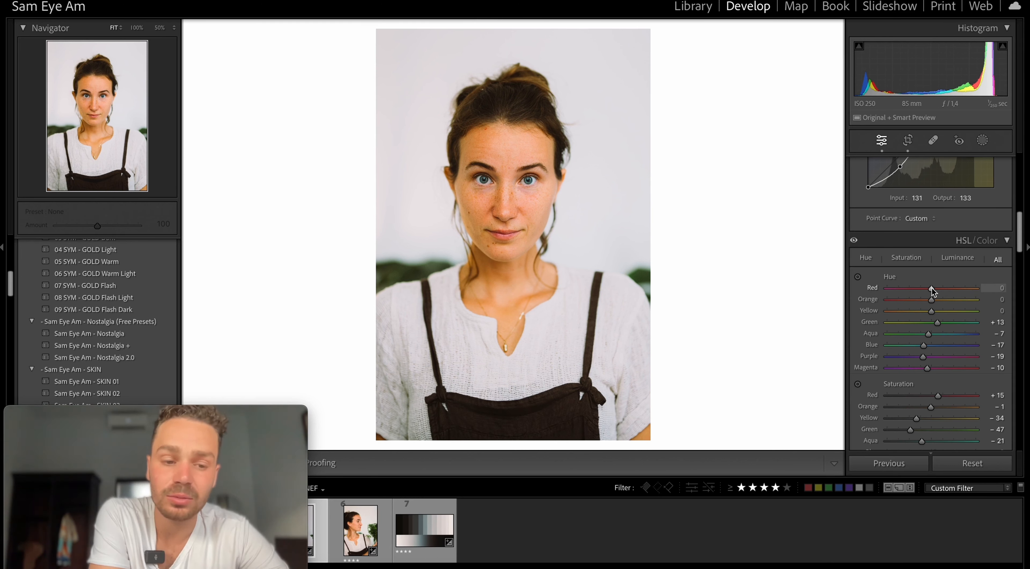
click(931, 287)
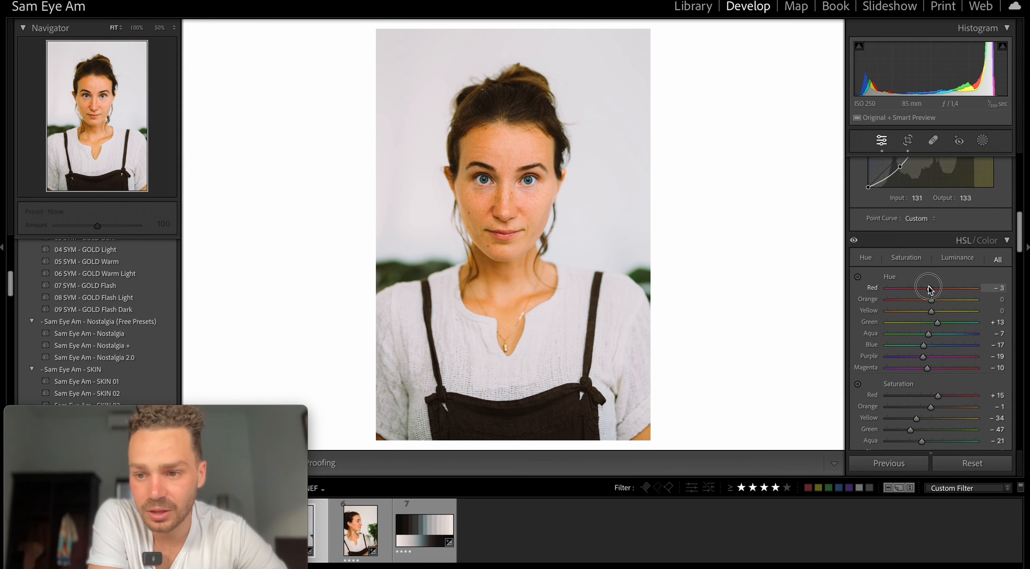
drag(929, 289, 934, 315)
click(932, 305)
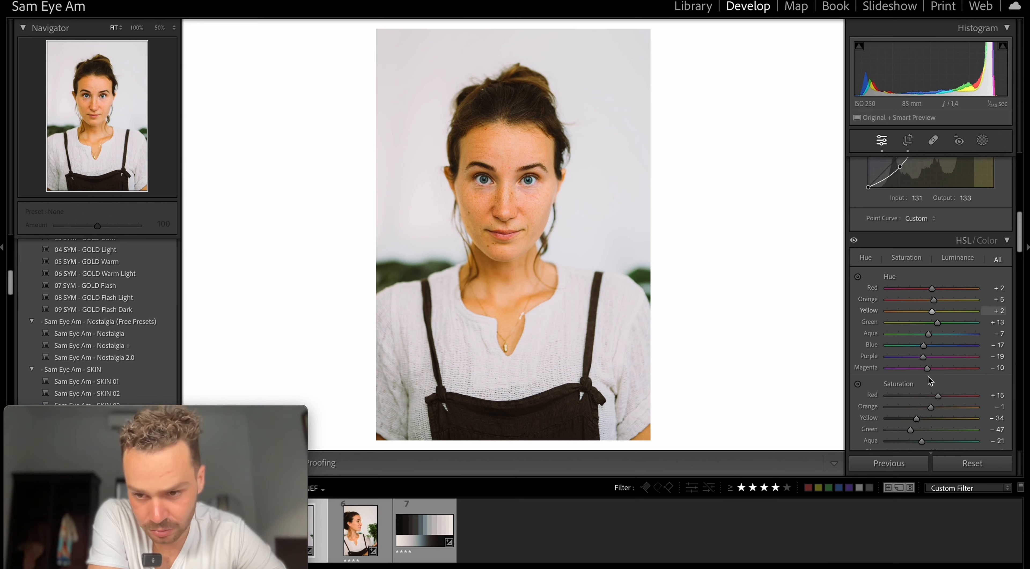
Step: Set the HSL Red hue to −2 and the Red and Orange saturation to 0
scroll(927, 377, down, 3)
drag(937, 400, 934, 387)
scroll(932, 384, up, 3)
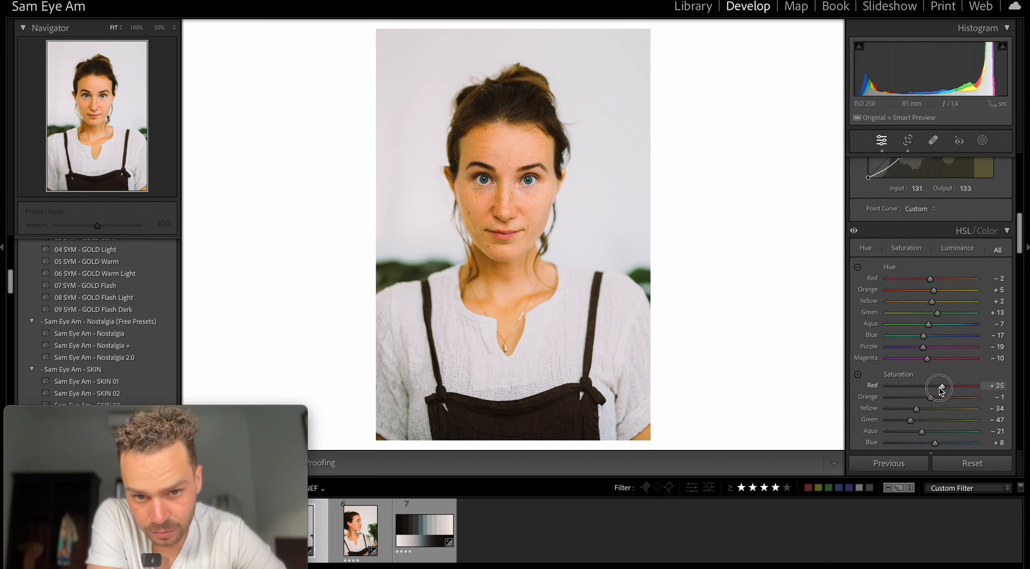
drag(938, 386, 927, 388)
click(930, 397)
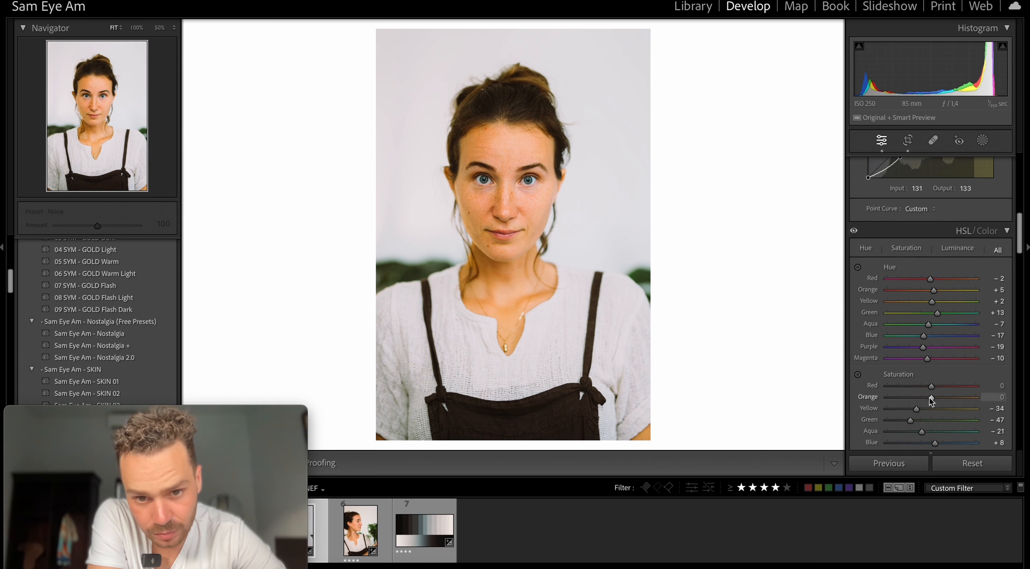
Step: Adjust the upper point of the green tone curve to input 178, output 190
scroll(930, 400, up, 10)
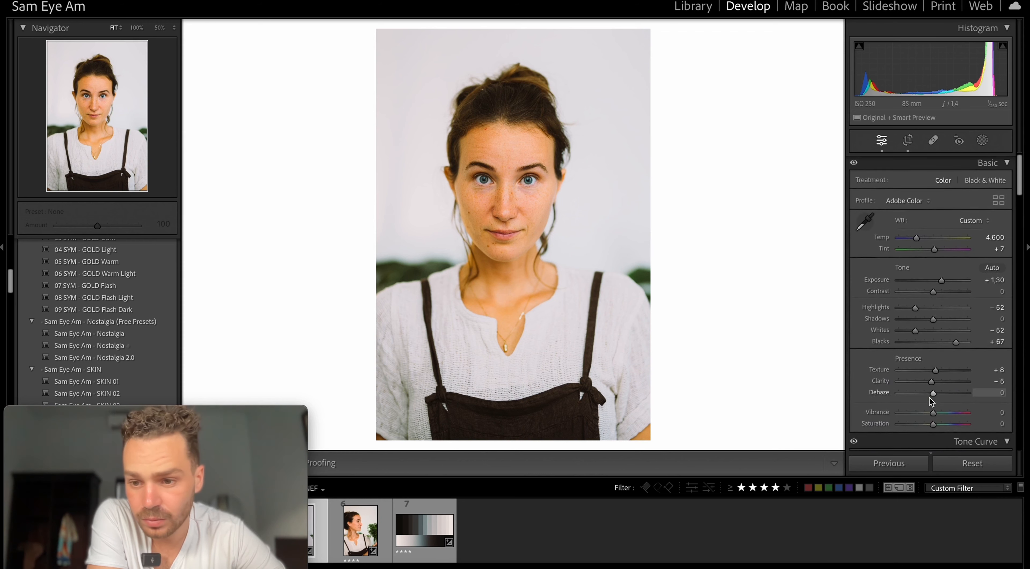
scroll(931, 400, down, 10)
click(942, 187)
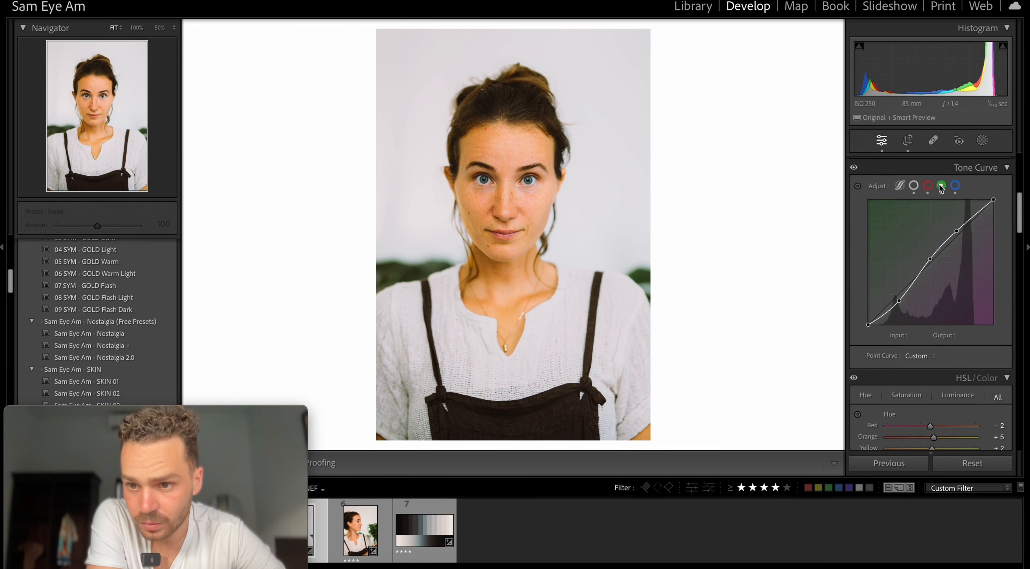
drag(956, 231, 956, 232)
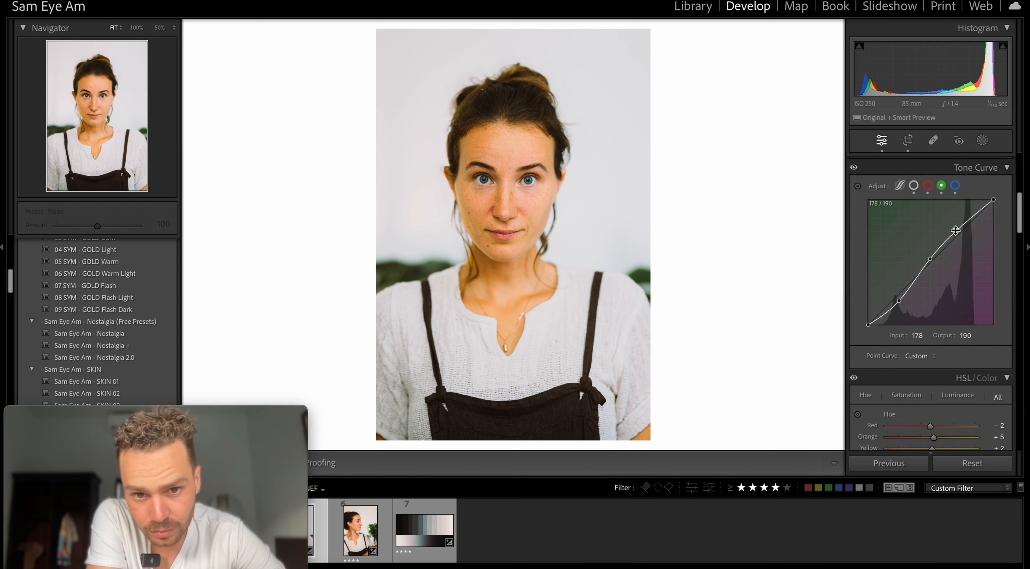
Step: Copy this portrait's develop settings and paste them onto the profile portrait with the green plant
scroll(956, 231, up, 4)
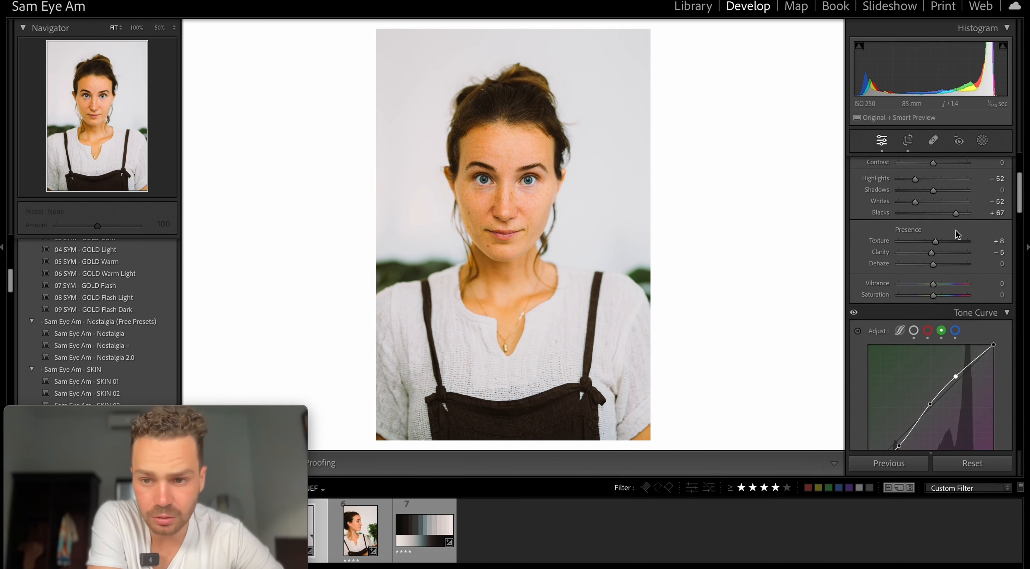
key(super+shift+c)
key(Return)
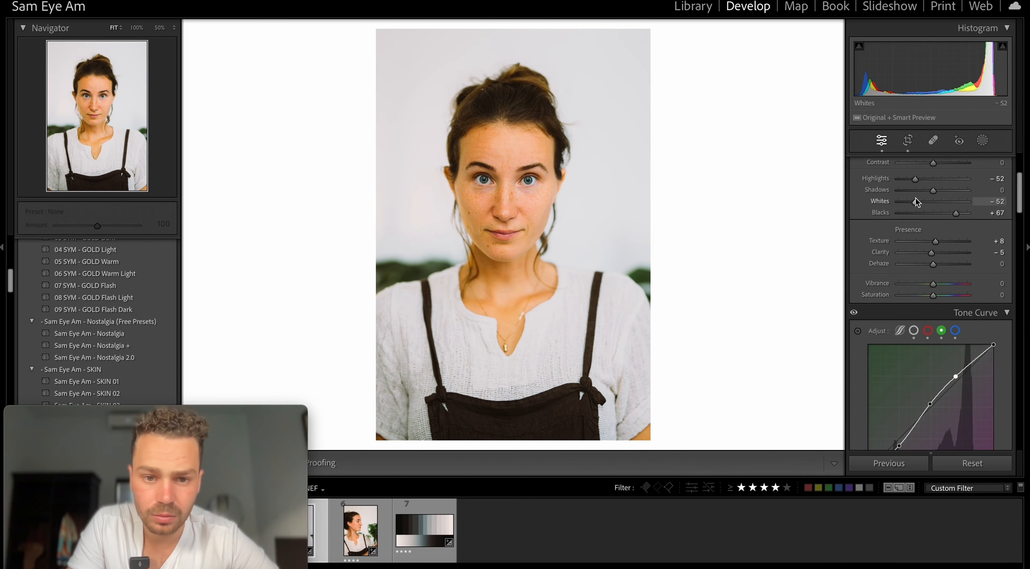
key(Left)
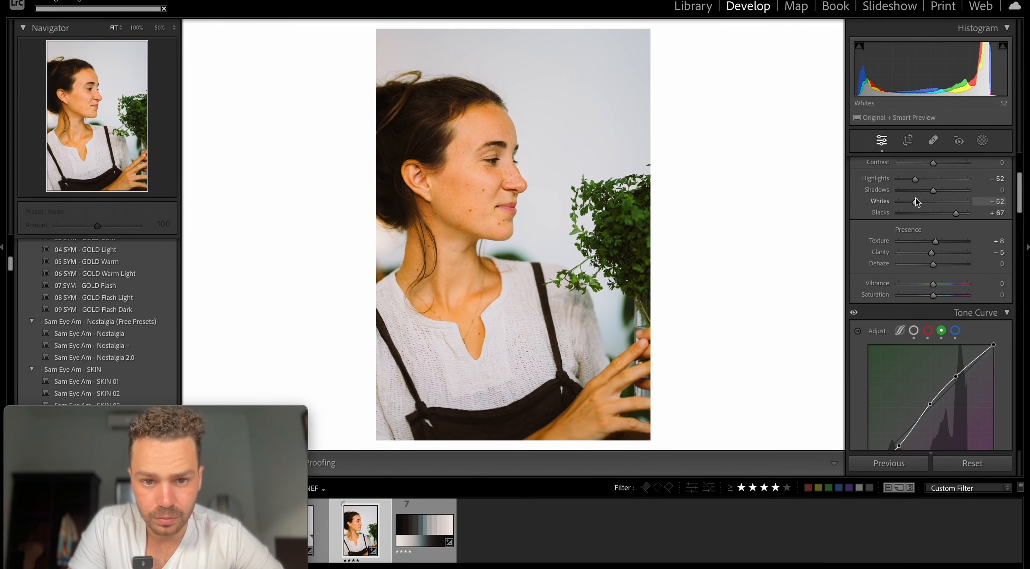
key(super+z)
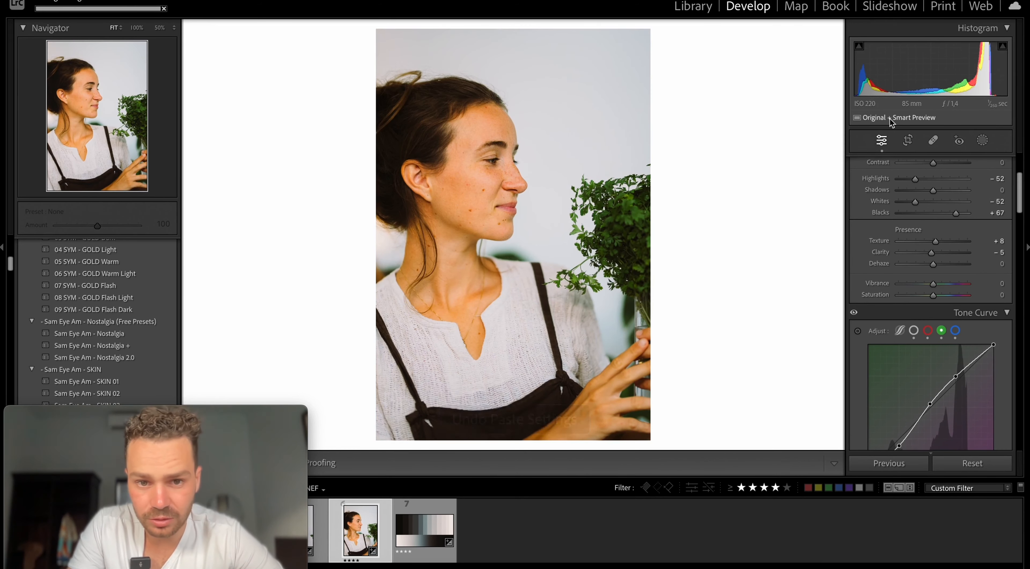
Step: Set the exposure of the plant portrait to +1.35
key(equal)
key(equal)
key(minus)
key(equal)
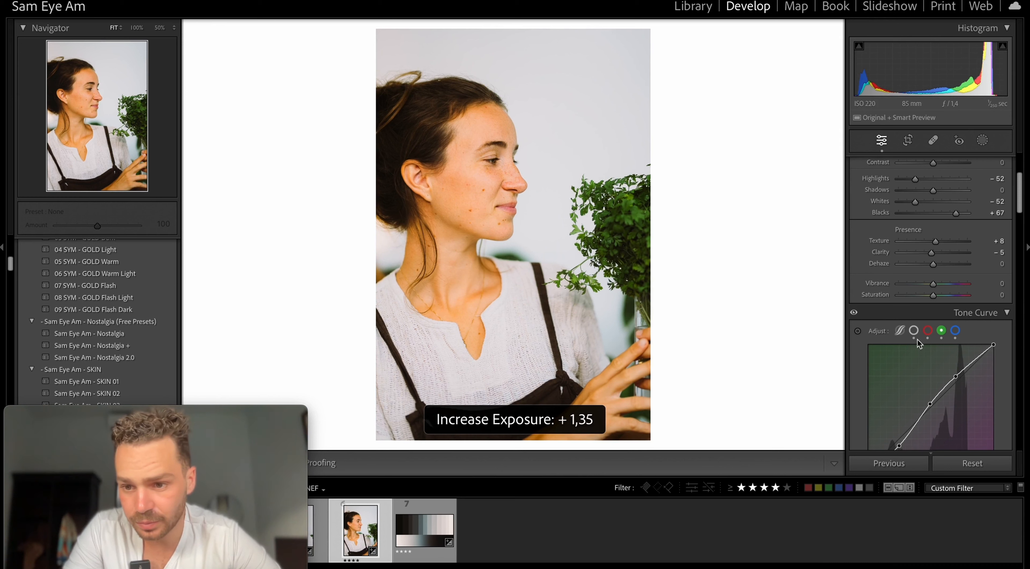
Step: Try raising the white endpoint of the RGB tone curve on the plant portrait, undoing the change
click(913, 330)
drag(991, 357, 994, 343)
key(ctrl+z)
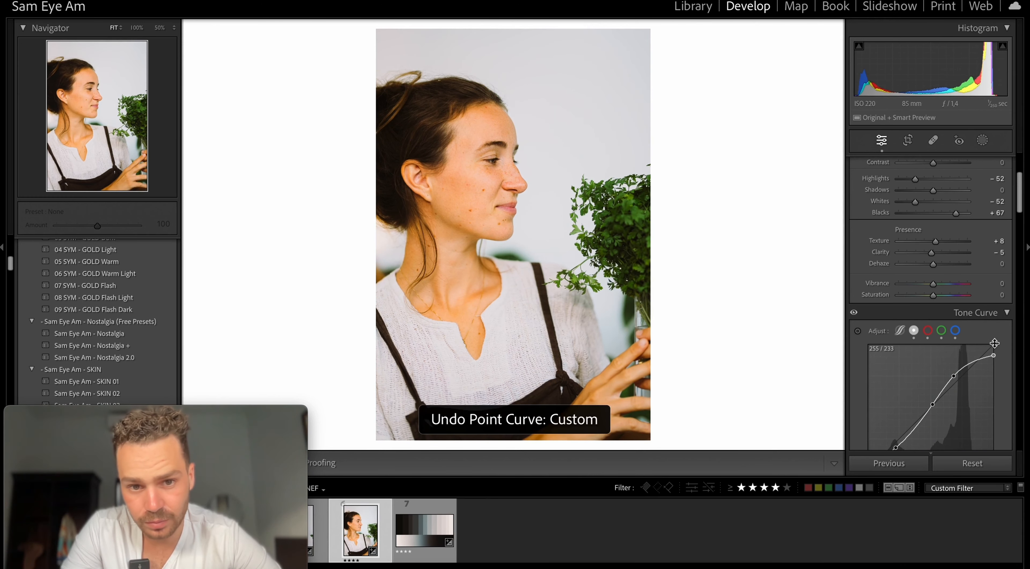
Step: Copy the plant portrait's develop settings and paste them onto the smiling portrait with the mushrooms
key(ctrl+shift+c)
key(Return)
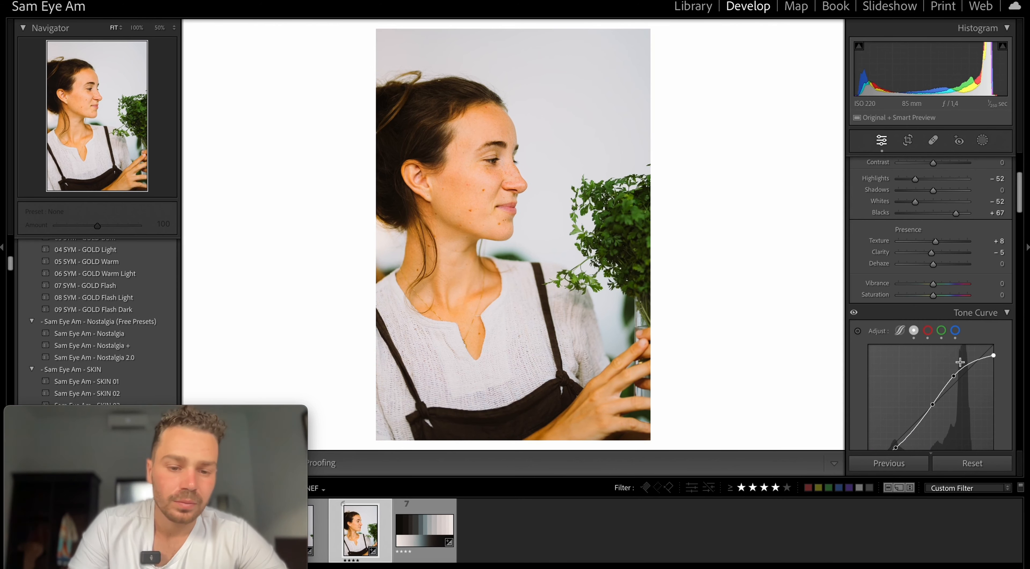
key(Left)
key(Left)
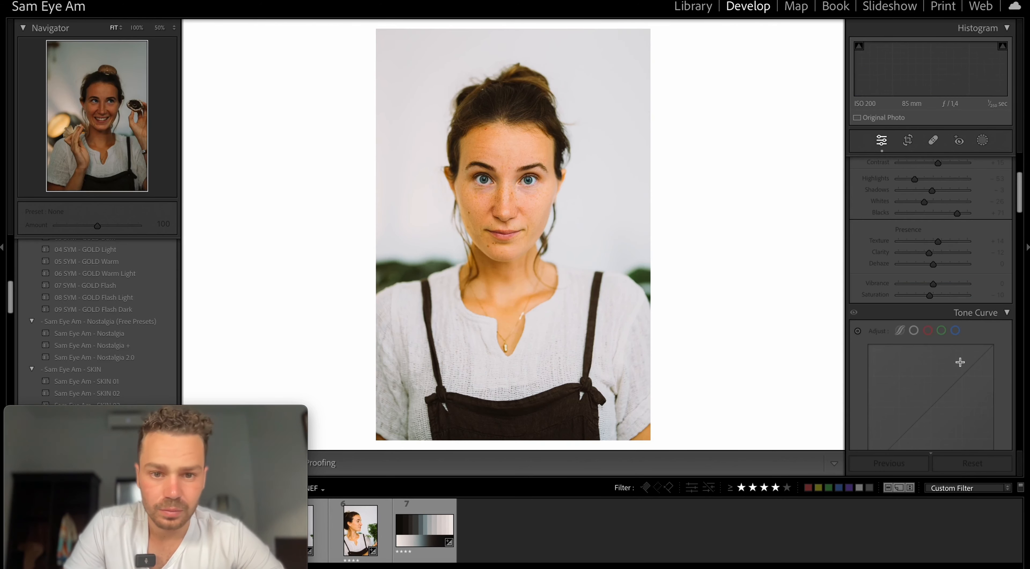
key(ctrl+shift+v)
Step: Raise the mushroom portrait's exposure to +1.50 and reduce it by one small increment
key(plus)
key(plus)
key(plus)
key(plus)
key(plus)
key(plus)
key(plus)
key(plus)
key(plus)
key(plus)
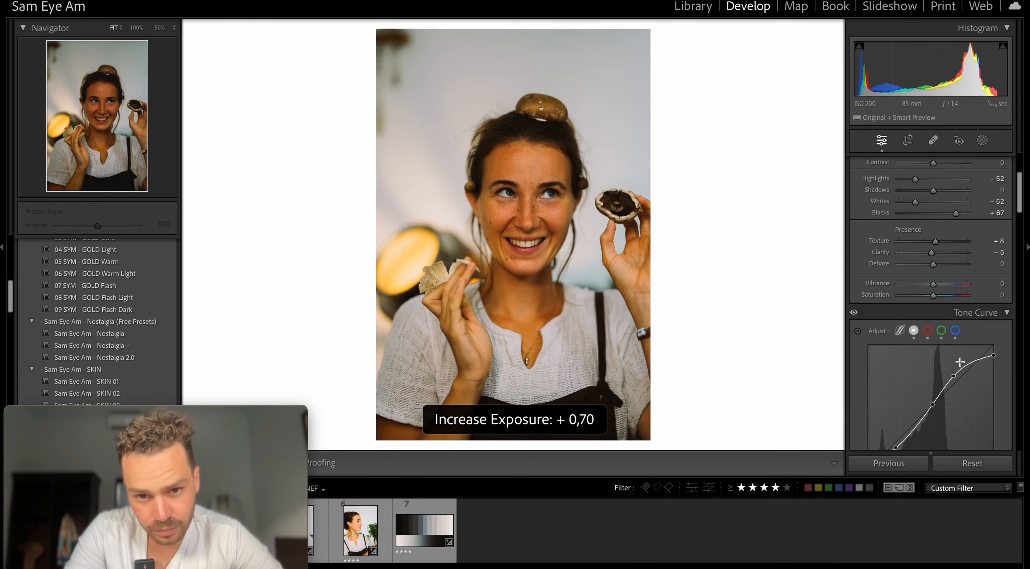
key(plus)
key(plus)
key(plus)
key(plus)
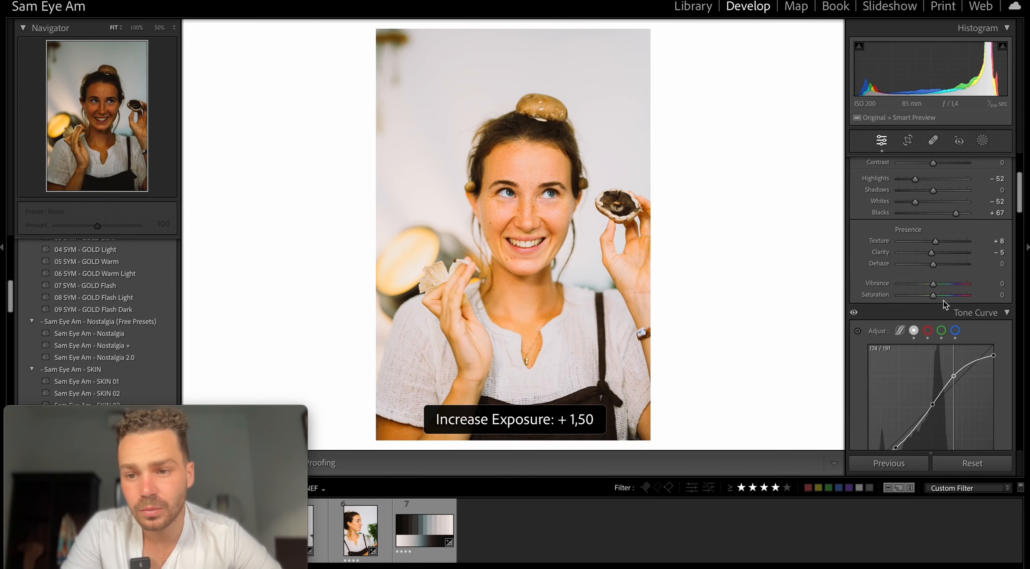
key(minus)
Step: Try the overall Saturation at −6 and +43 along with a Vibrance change, resetting both to 0
drag(933, 283, 928, 298)
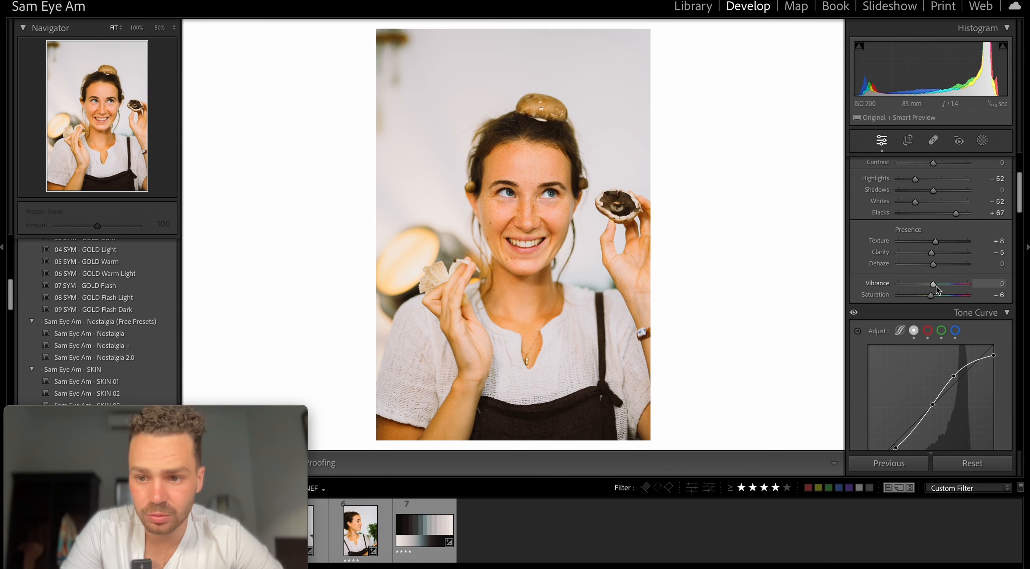
mouse_move(934, 284)
mouse_down()
mouse_move(982, 287)
mouse_move(929, 293)
mouse_move(972, 301)
mouse_move(949, 285)
mouse_move(970, 286)
mouse_move(945, 289)
mouse_up()
double_click(929, 286)
double_click(967, 296)
click(948, 296)
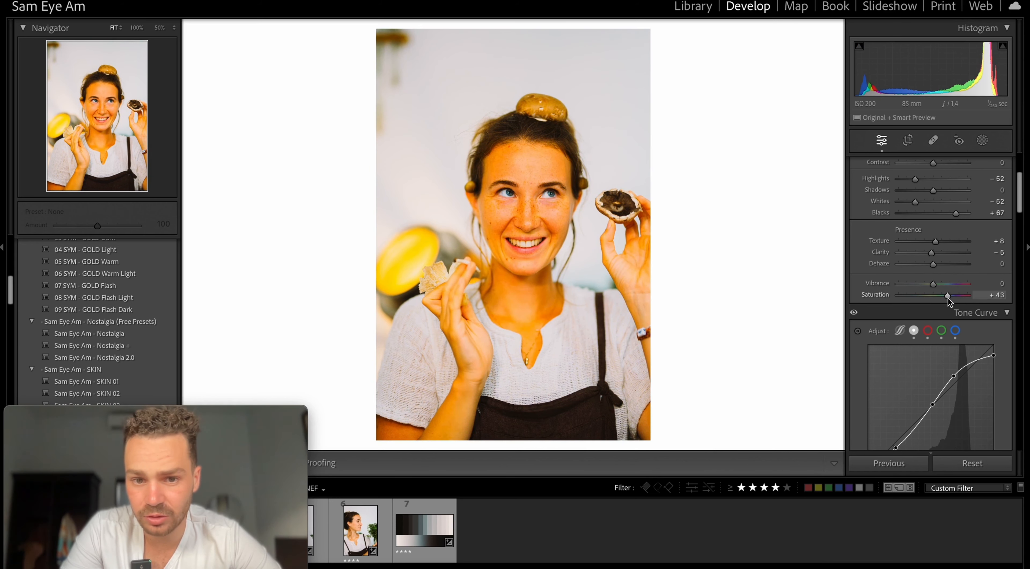
double_click(947, 296)
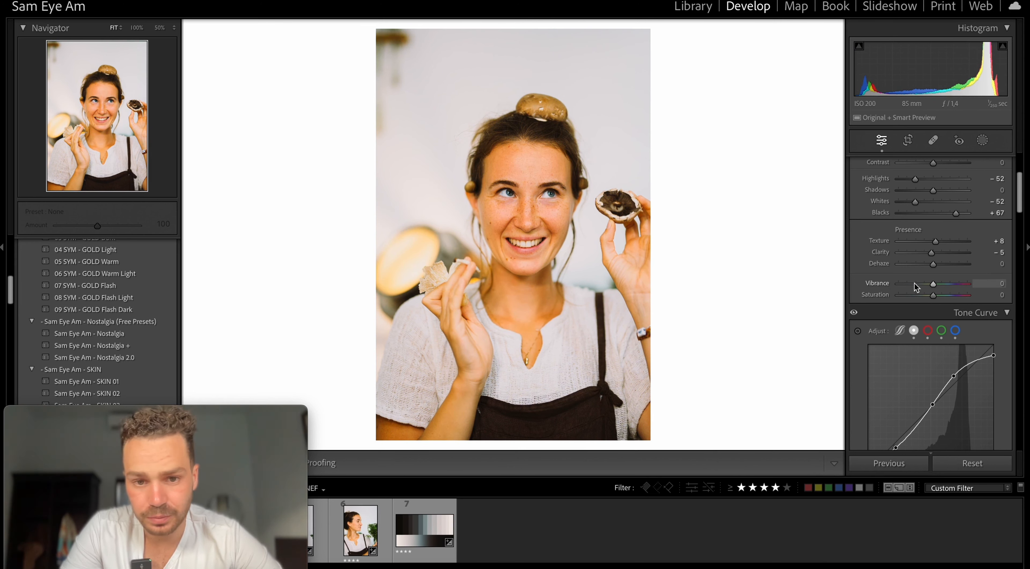
Step: Compare Vibrance at −100 with Saturation at −100 on the mushroom portrait, resetting each to 0
drag(933, 289, 883, 282)
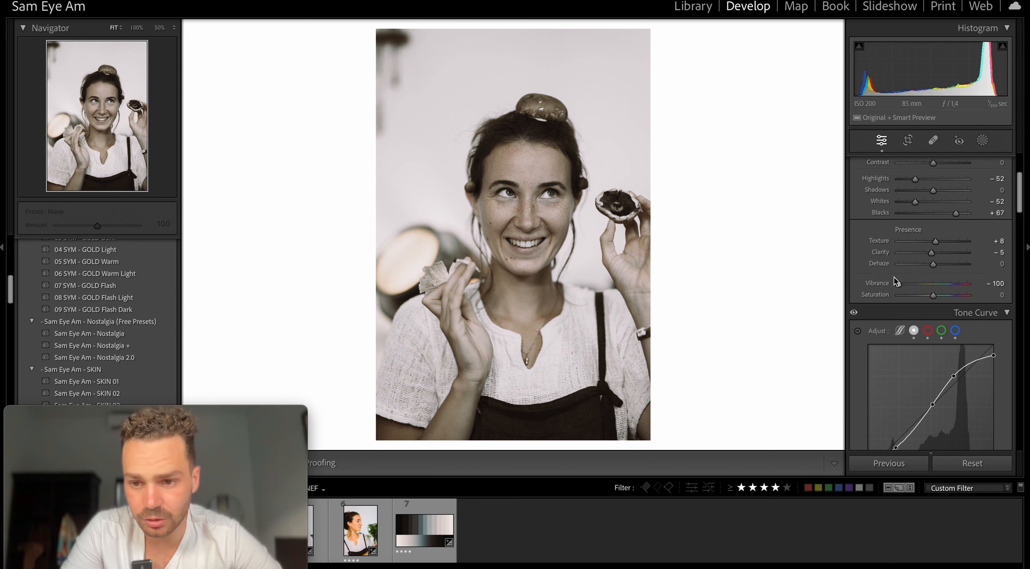
double_click(898, 283)
drag(933, 295, 853, 300)
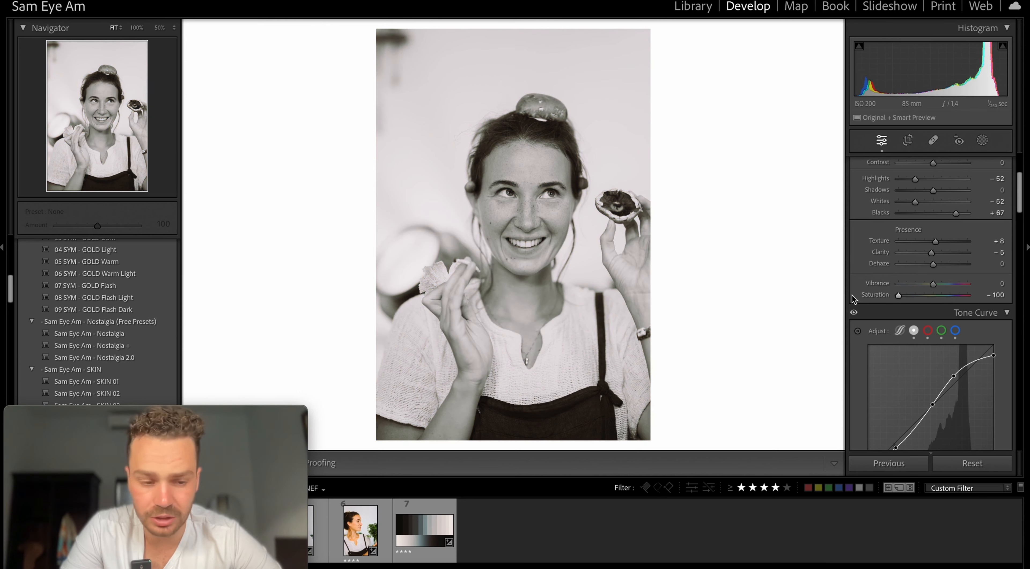
double_click(897, 295)
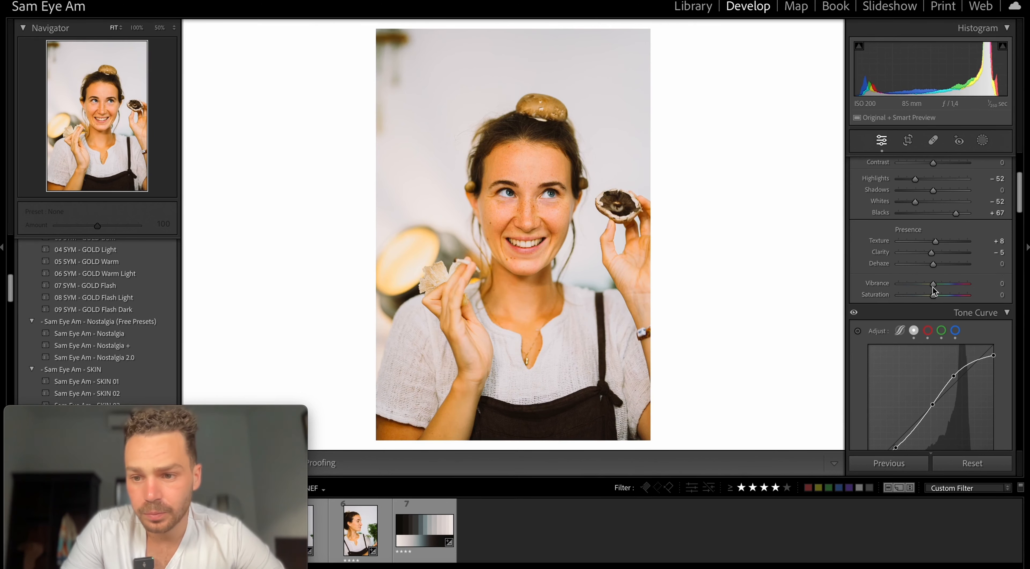
Step: Set the overall Saturation of the mushroom portrait to −7
drag(933, 295, 929, 296)
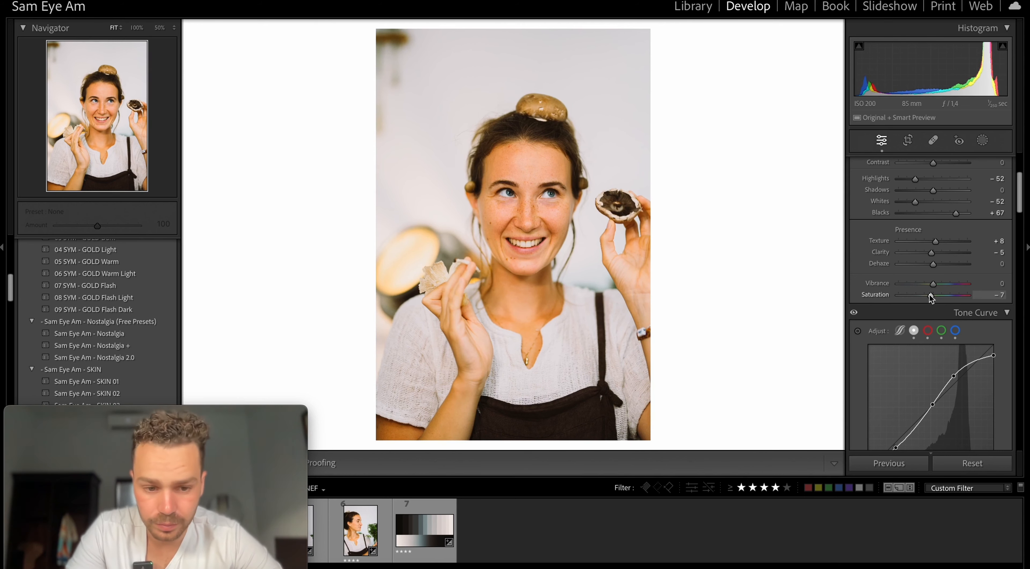
Step: Switch to the next portrait, the woman with the mushroom hat, and set its exposure to +1.00
key(Right)
key(plus)
key(plus)
key(plus)
key(plus)
key(plus)
key(plus)
key(plus)
key(plus)
key(plus)
key(plus)
key(plus)
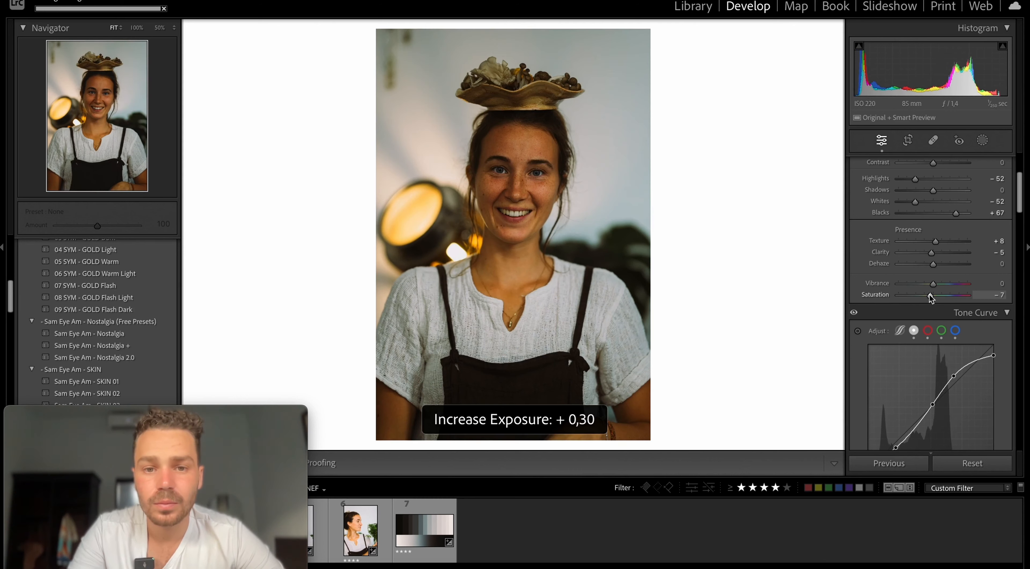
key(minus)
key(minus)
key(minus)
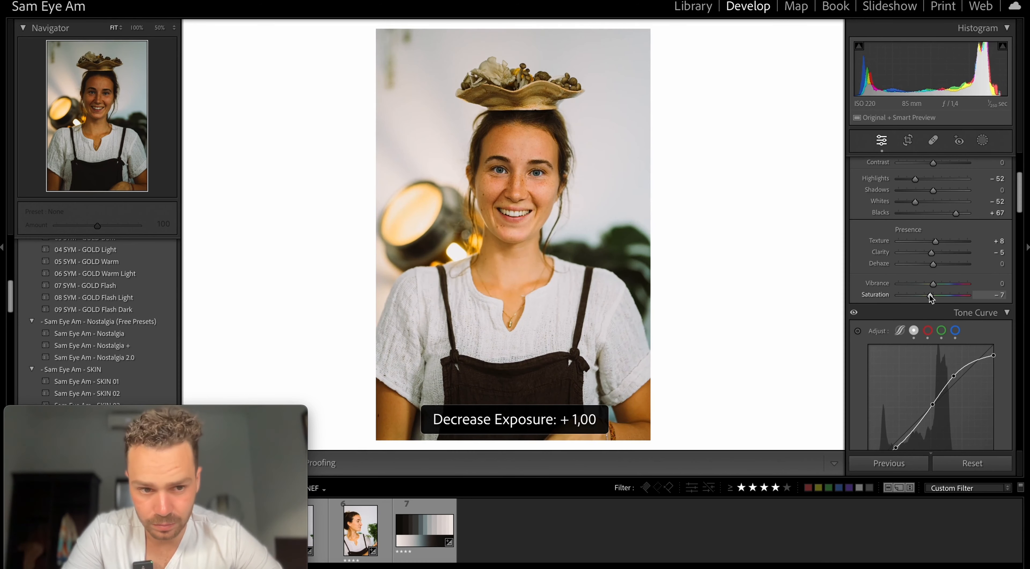
Step: Raise the hat portrait's exposure by two small increments and preview the GOLD presets on it
key(plus)
key(minus)
key(plus)
key(plus)
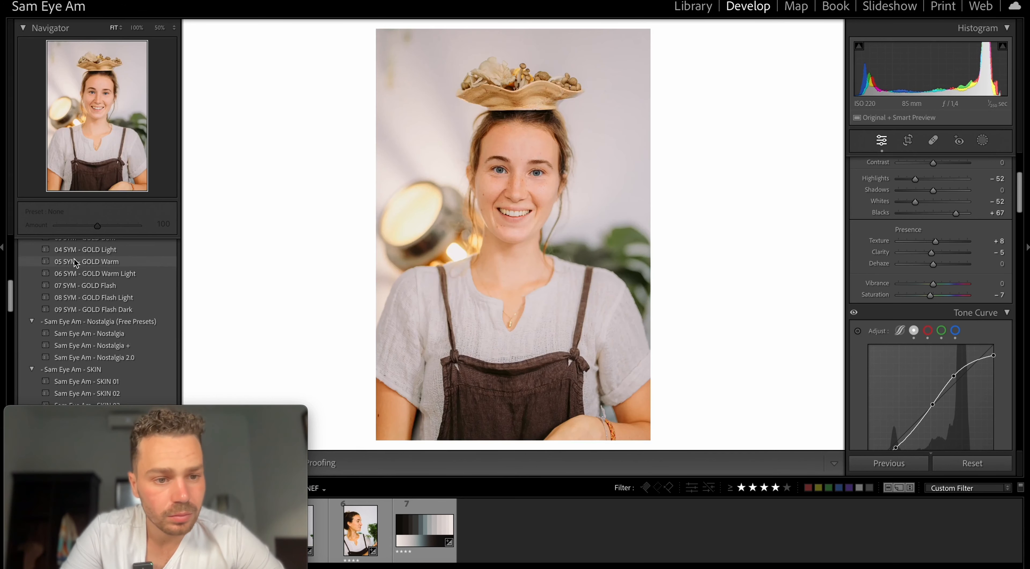
scroll(74, 262, up, 2)
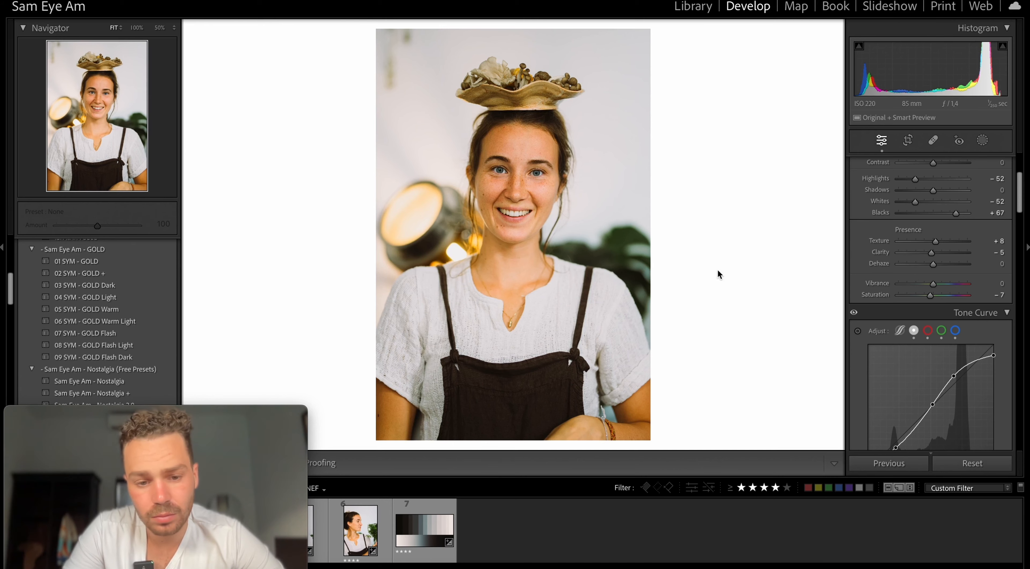
Step: Open the color shades chart image and paste the copied portrait develop settings onto it
key(Right)
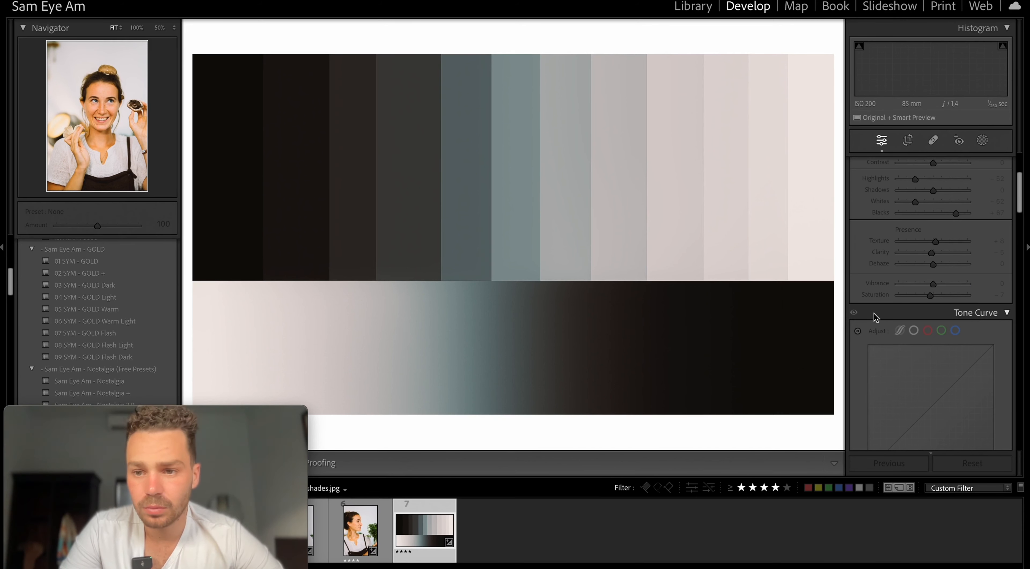
scroll(874, 313, up, 5)
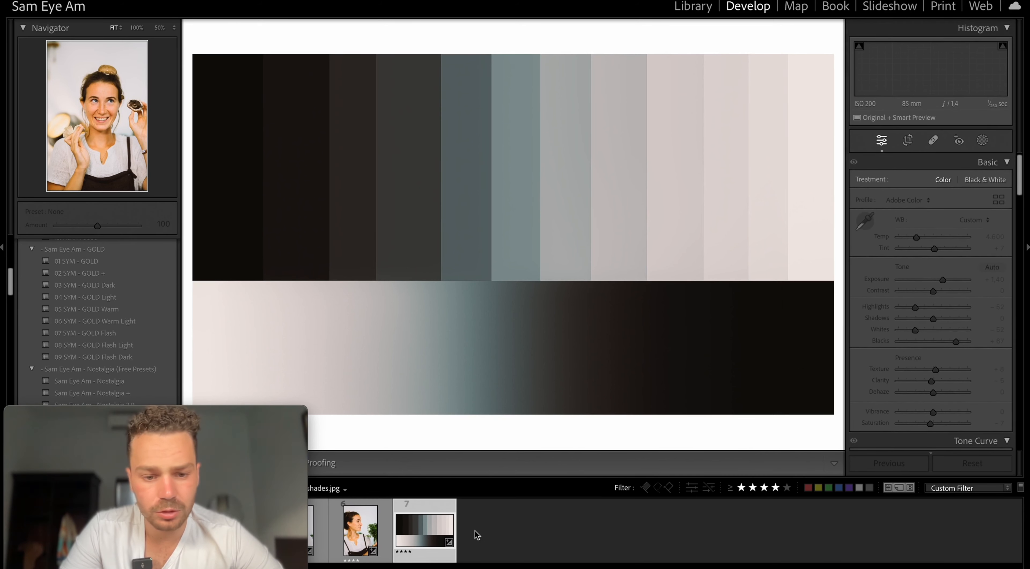
click(475, 531)
click(428, 537)
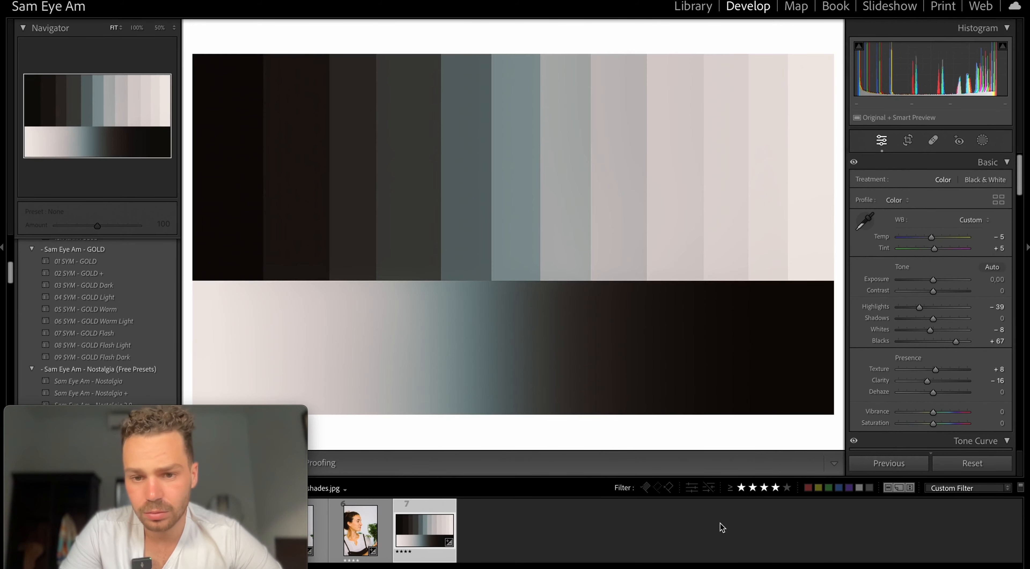
key(super+shift+v)
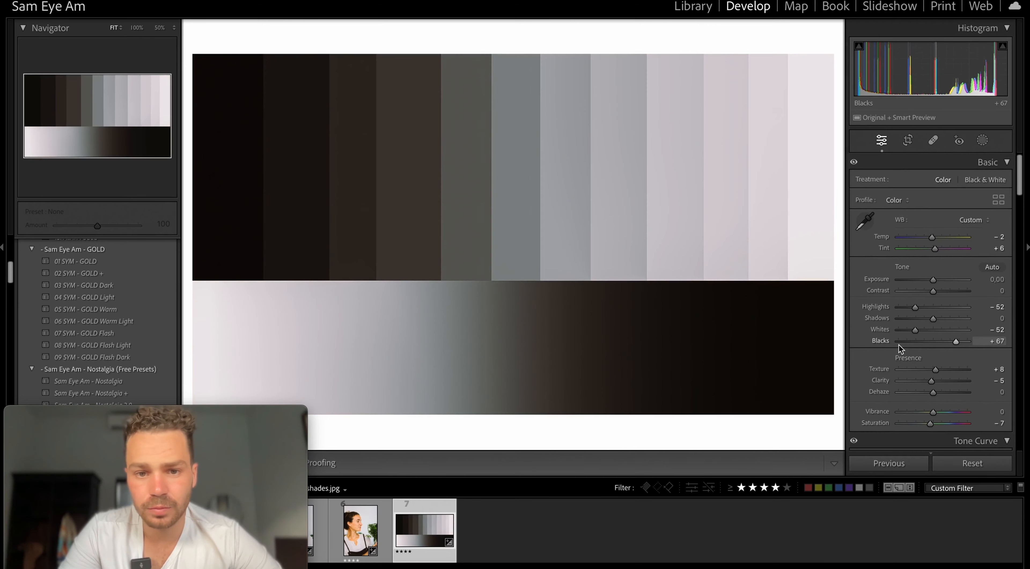